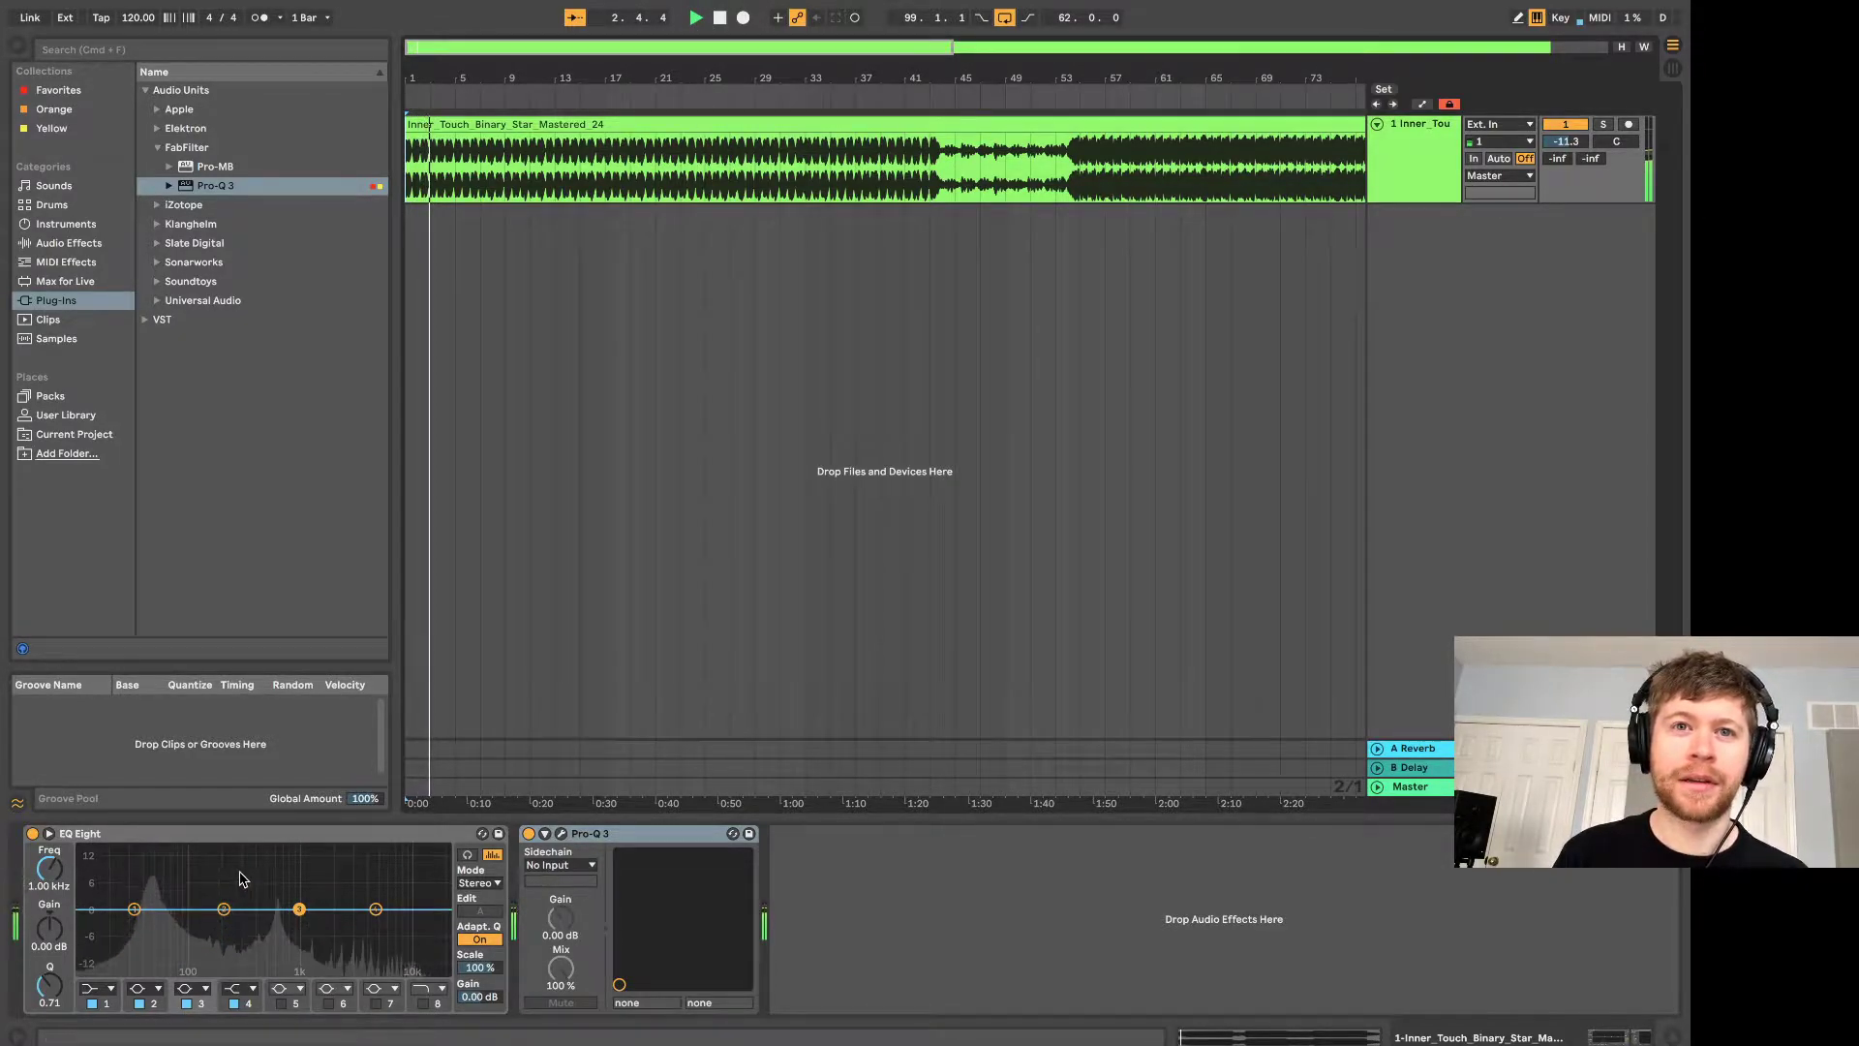
Open the expanded curve display of EQ Eight.
double_click(274, 867)
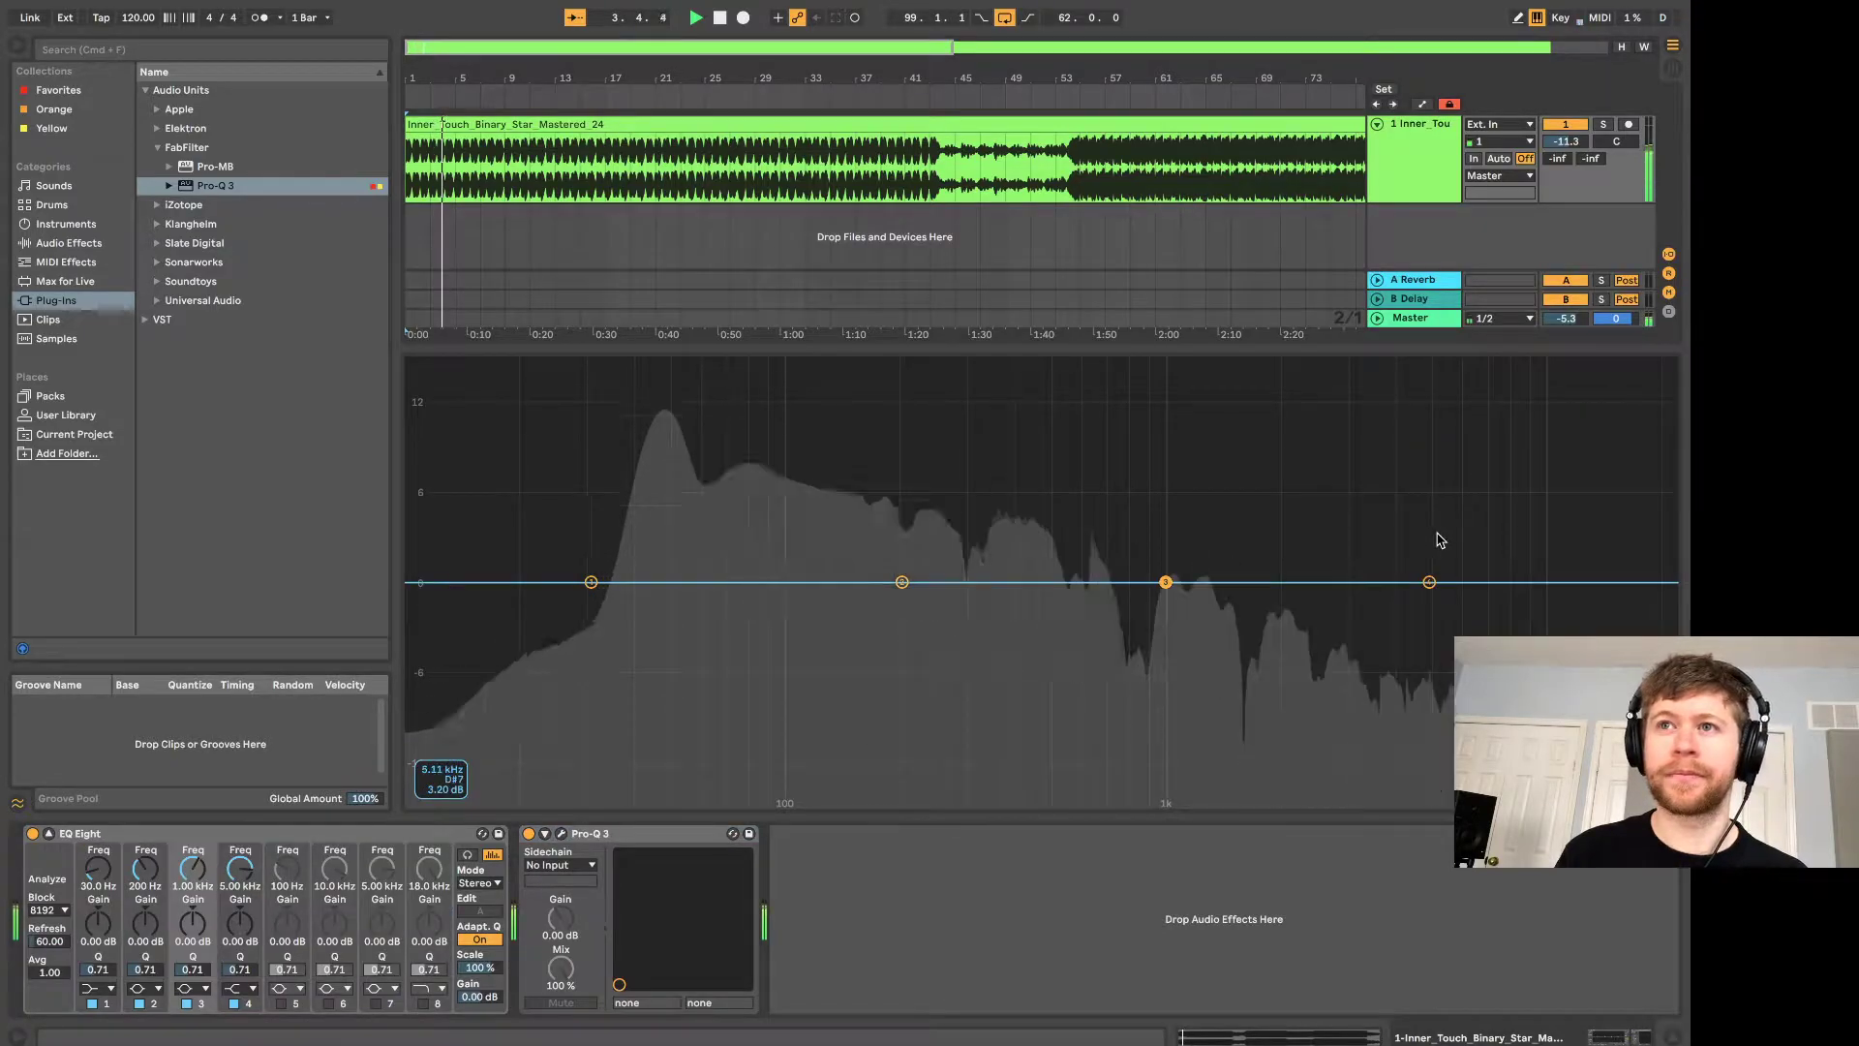
double_click(840, 693)
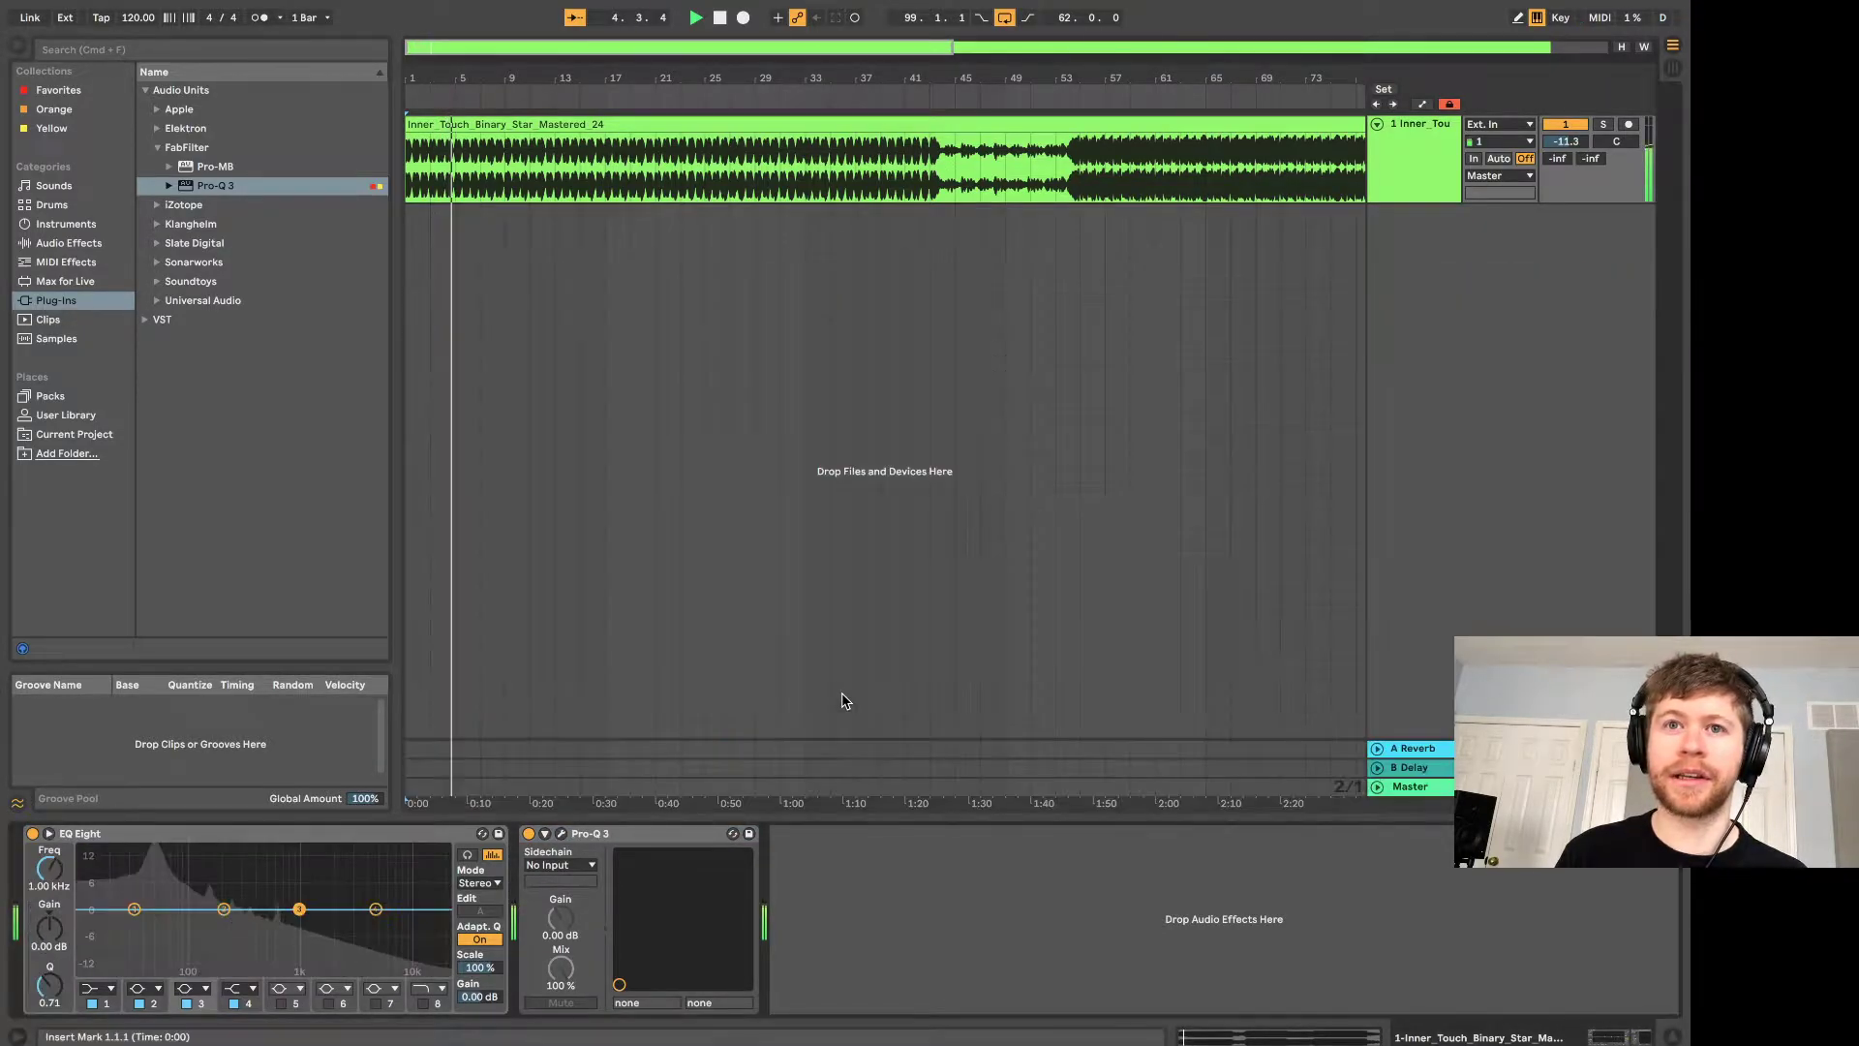
double_click(357, 879)
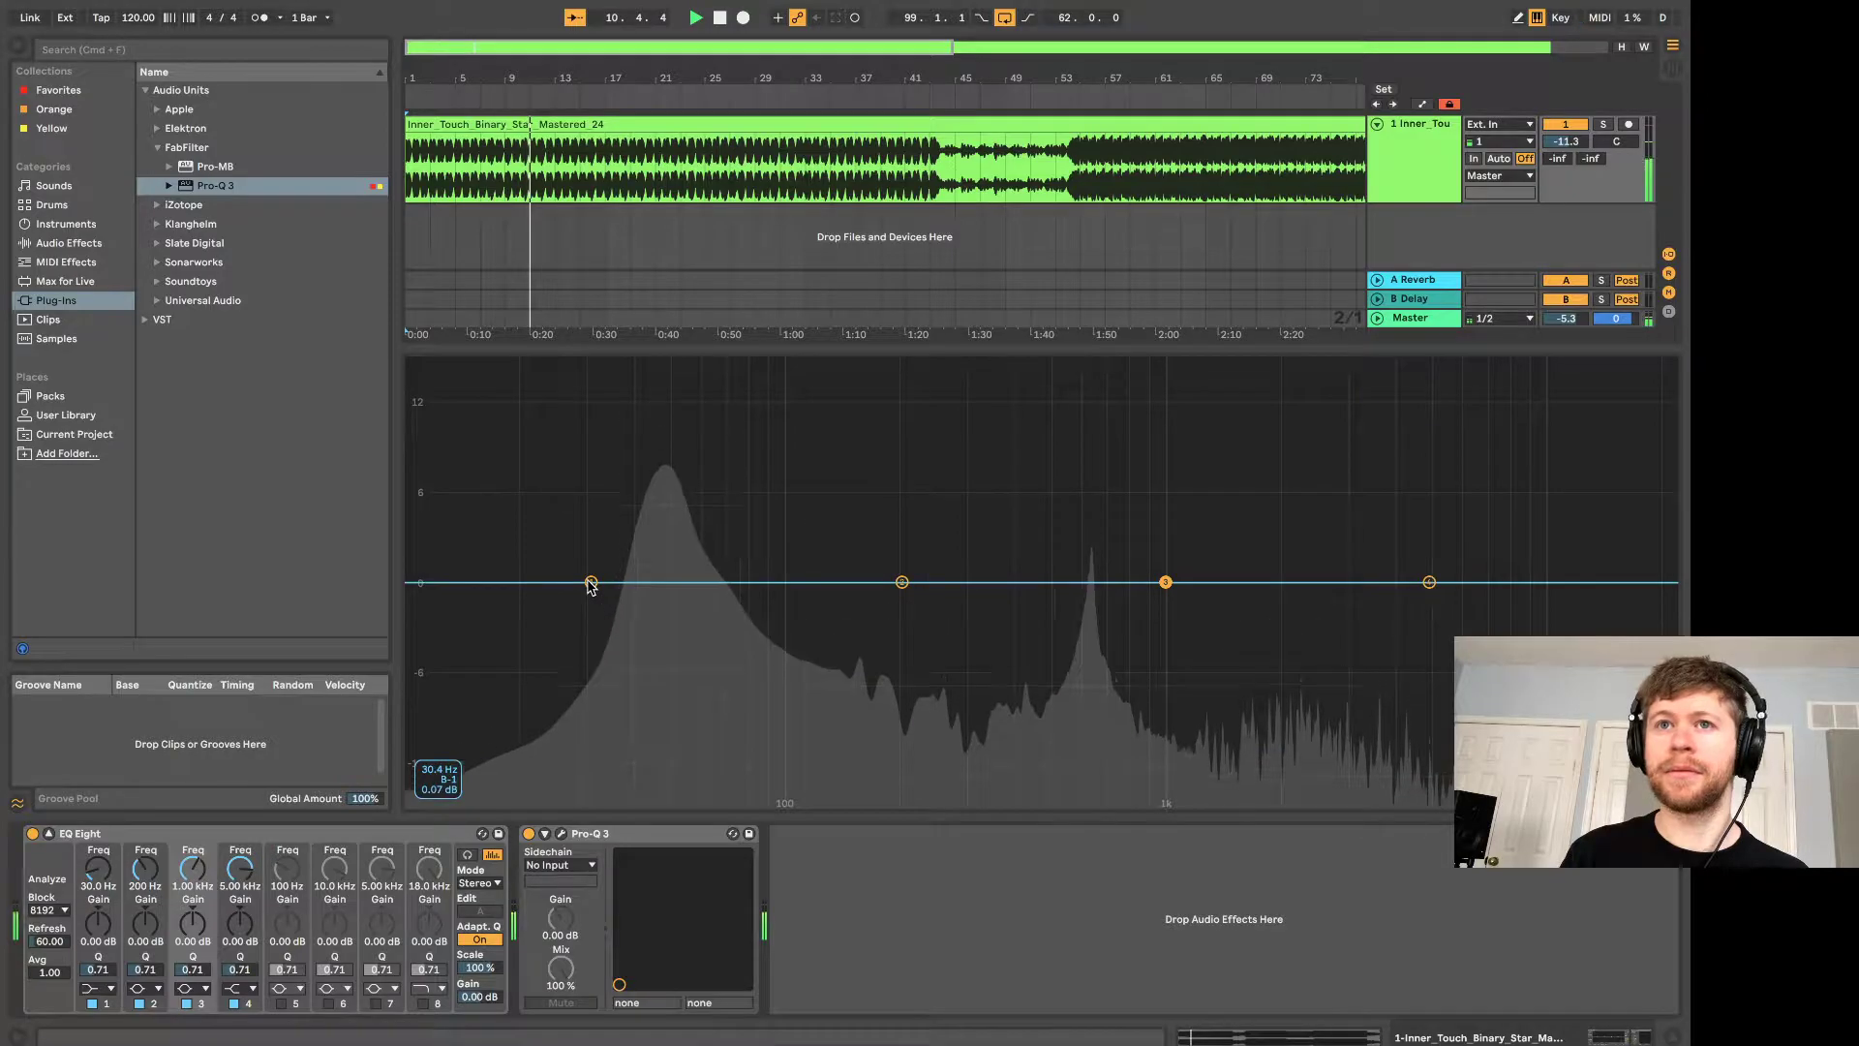
Shape EQ Eight's bands 1–4: 15.5 Hz at -14.7 dB, 271 Hz at 4.22 dB, 1.61 kHz at 4.02 dB, 10.8 kHz at -12.3 dB.
drag(590, 581, 483, 798)
drag(901, 581, 951, 520)
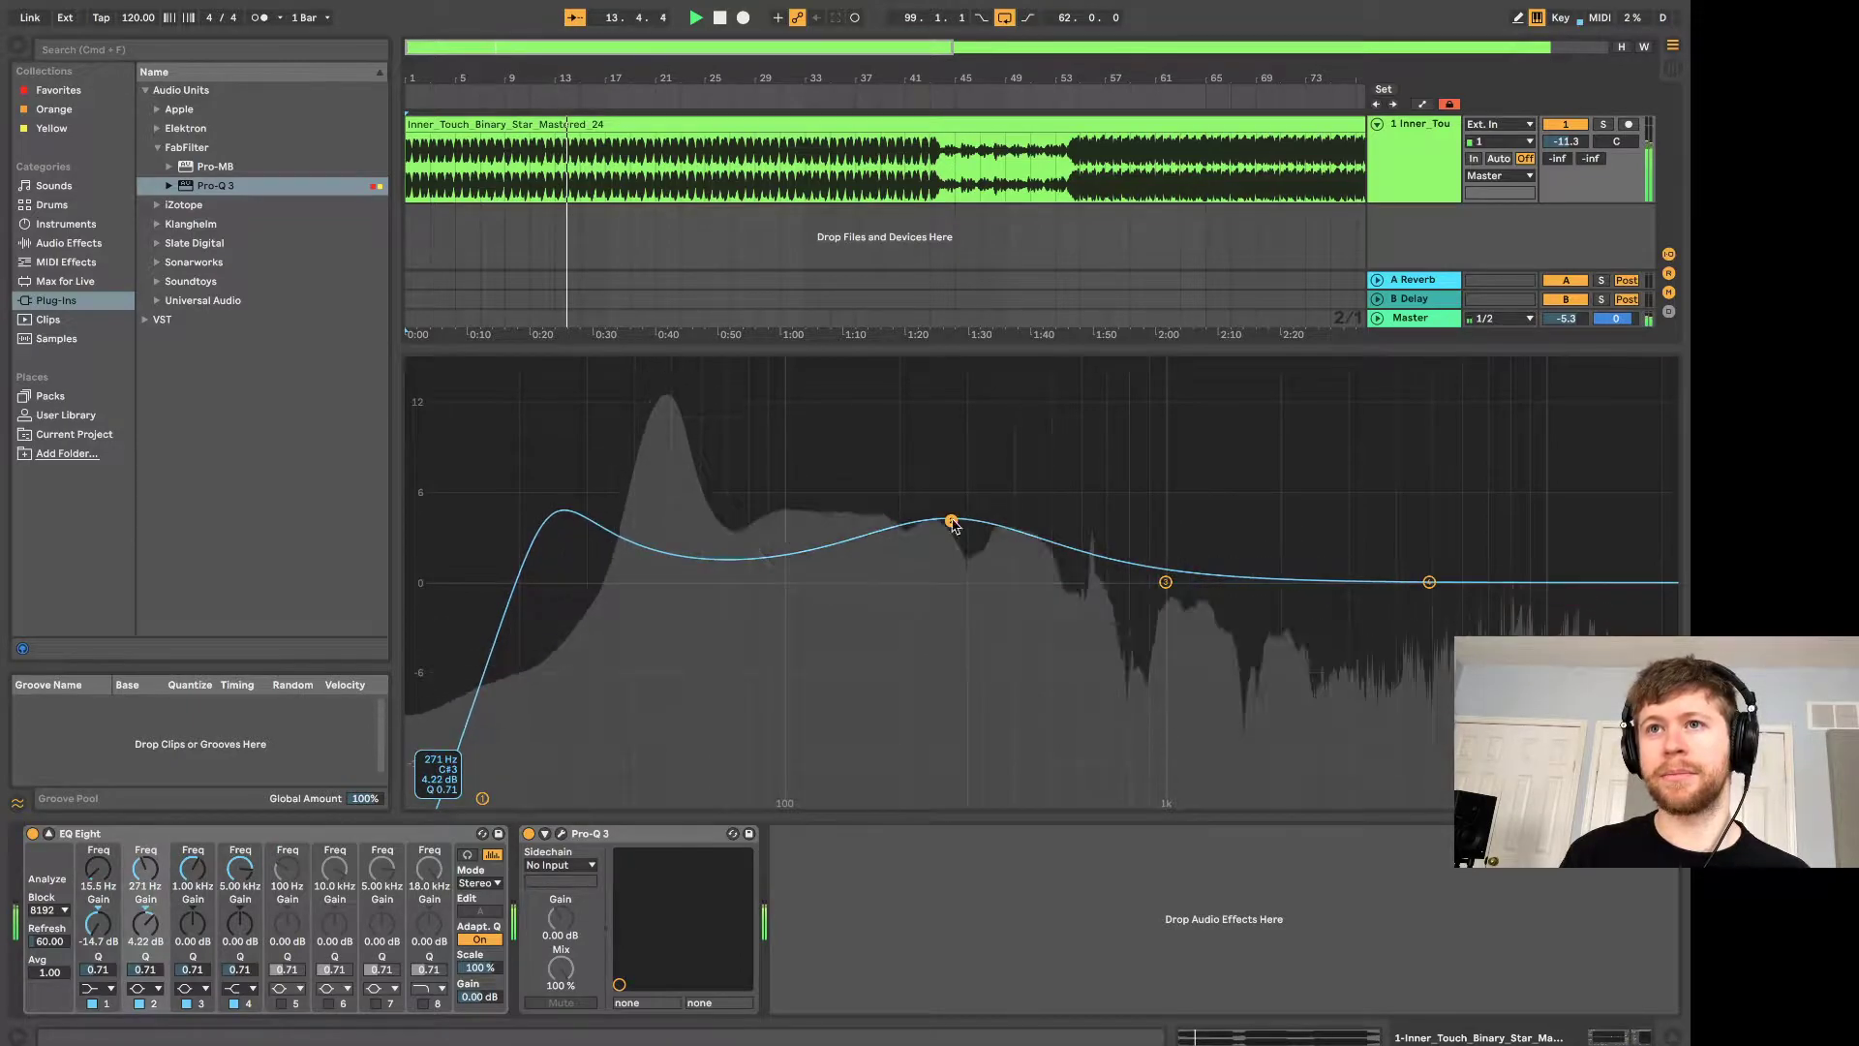
drag(1165, 582, 1243, 523)
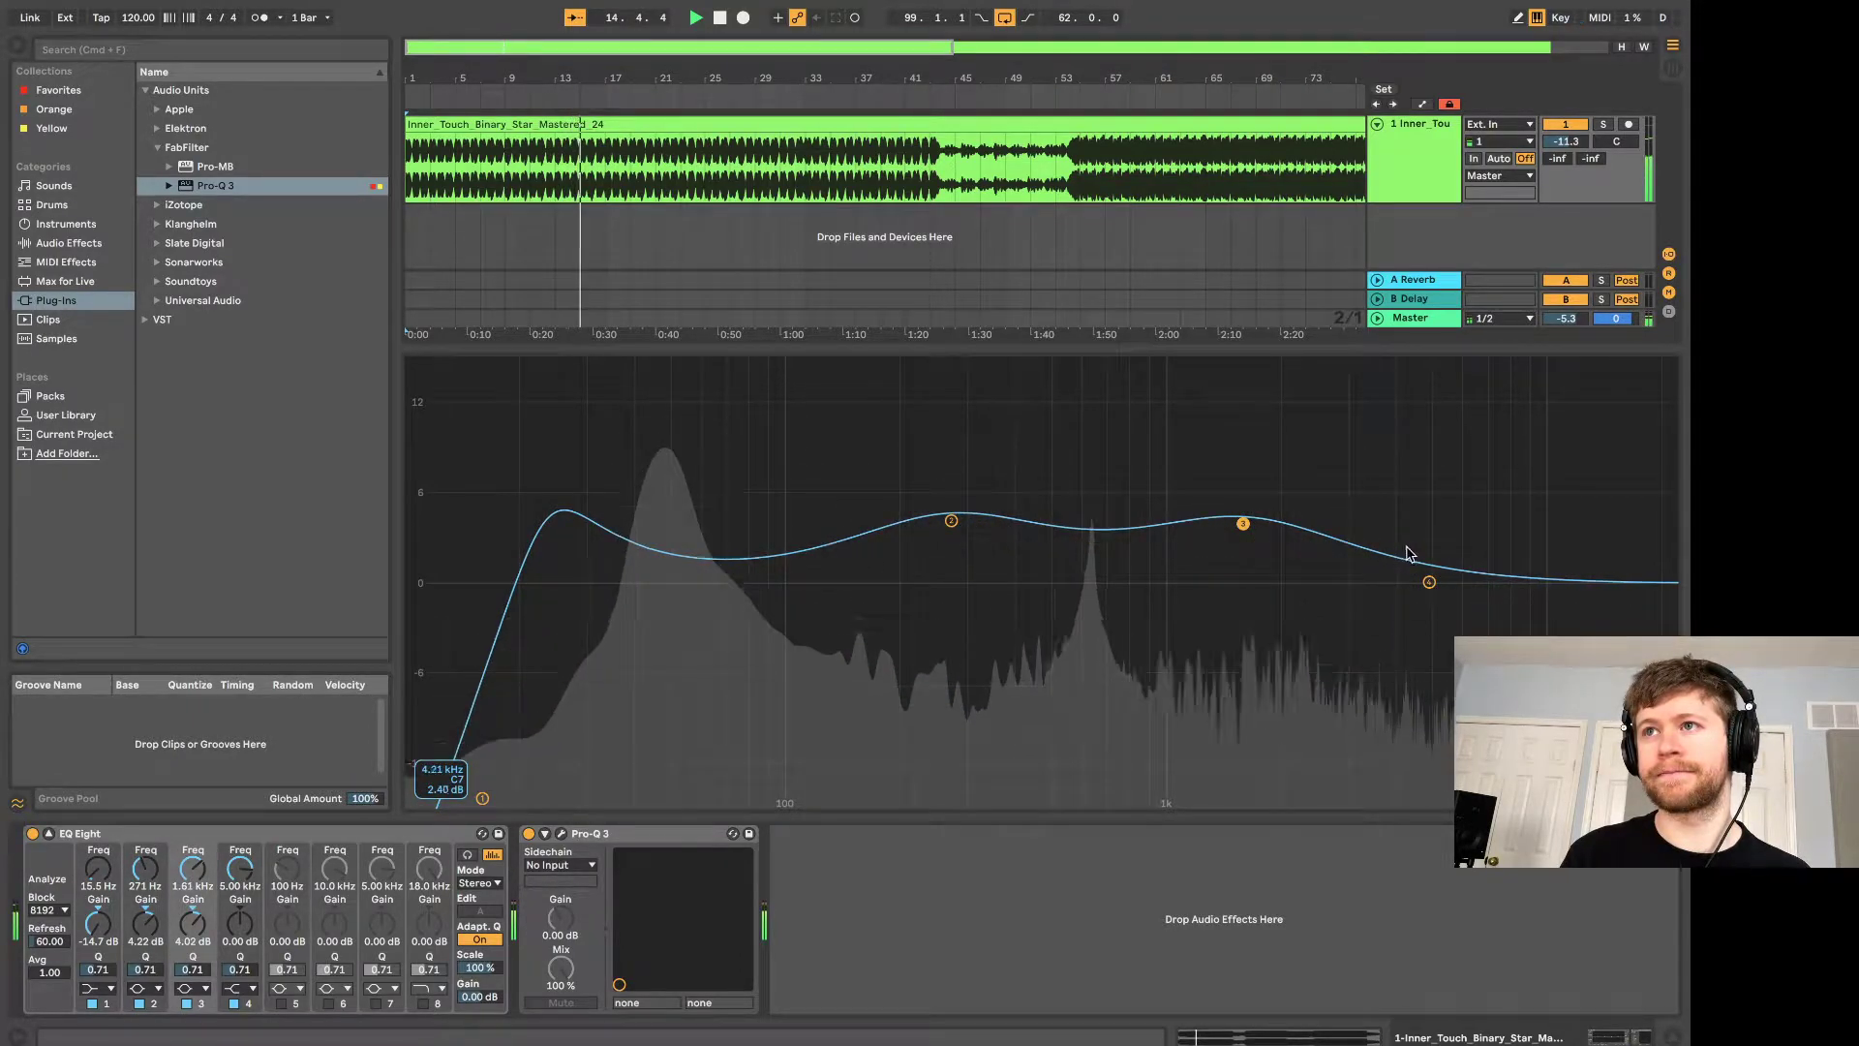
drag(1429, 581, 1560, 767)
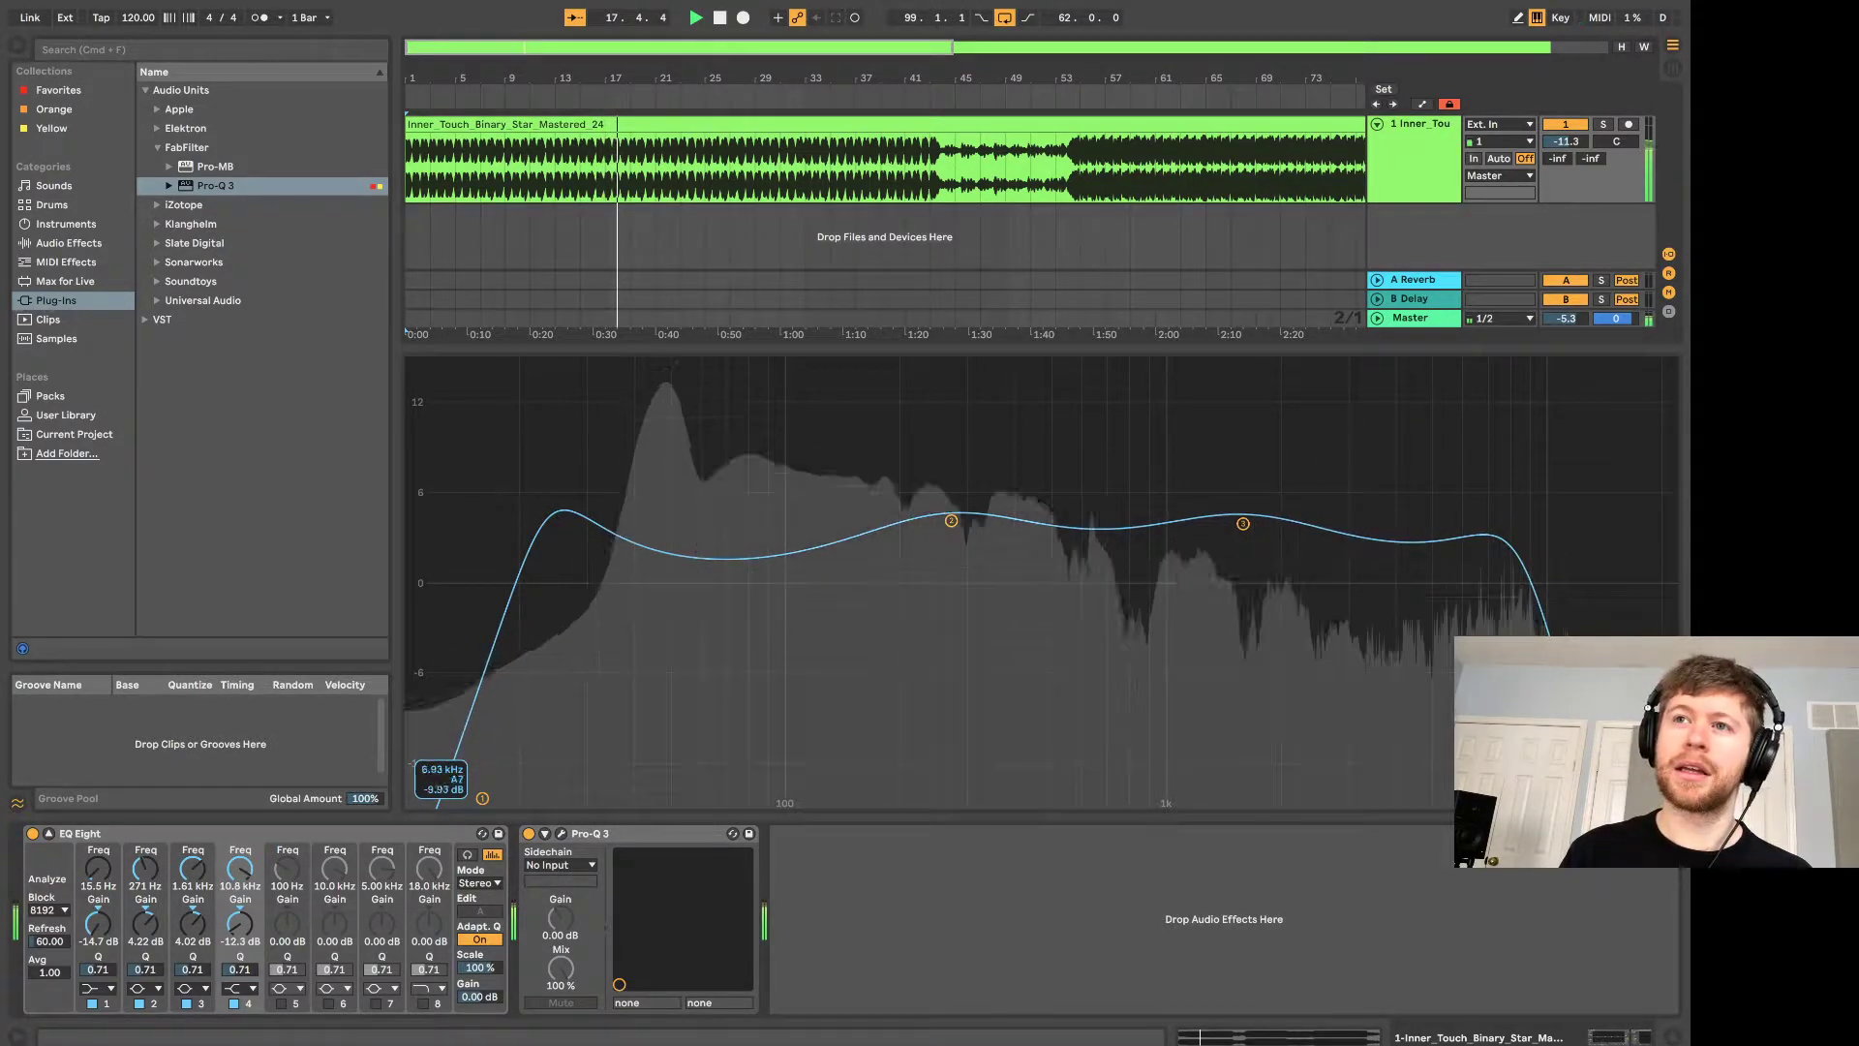
Set EQ Eight's band 4 to 1.25 kHz with a gain of about -5.24 dB and a Q of 18.0.
click(483, 799)
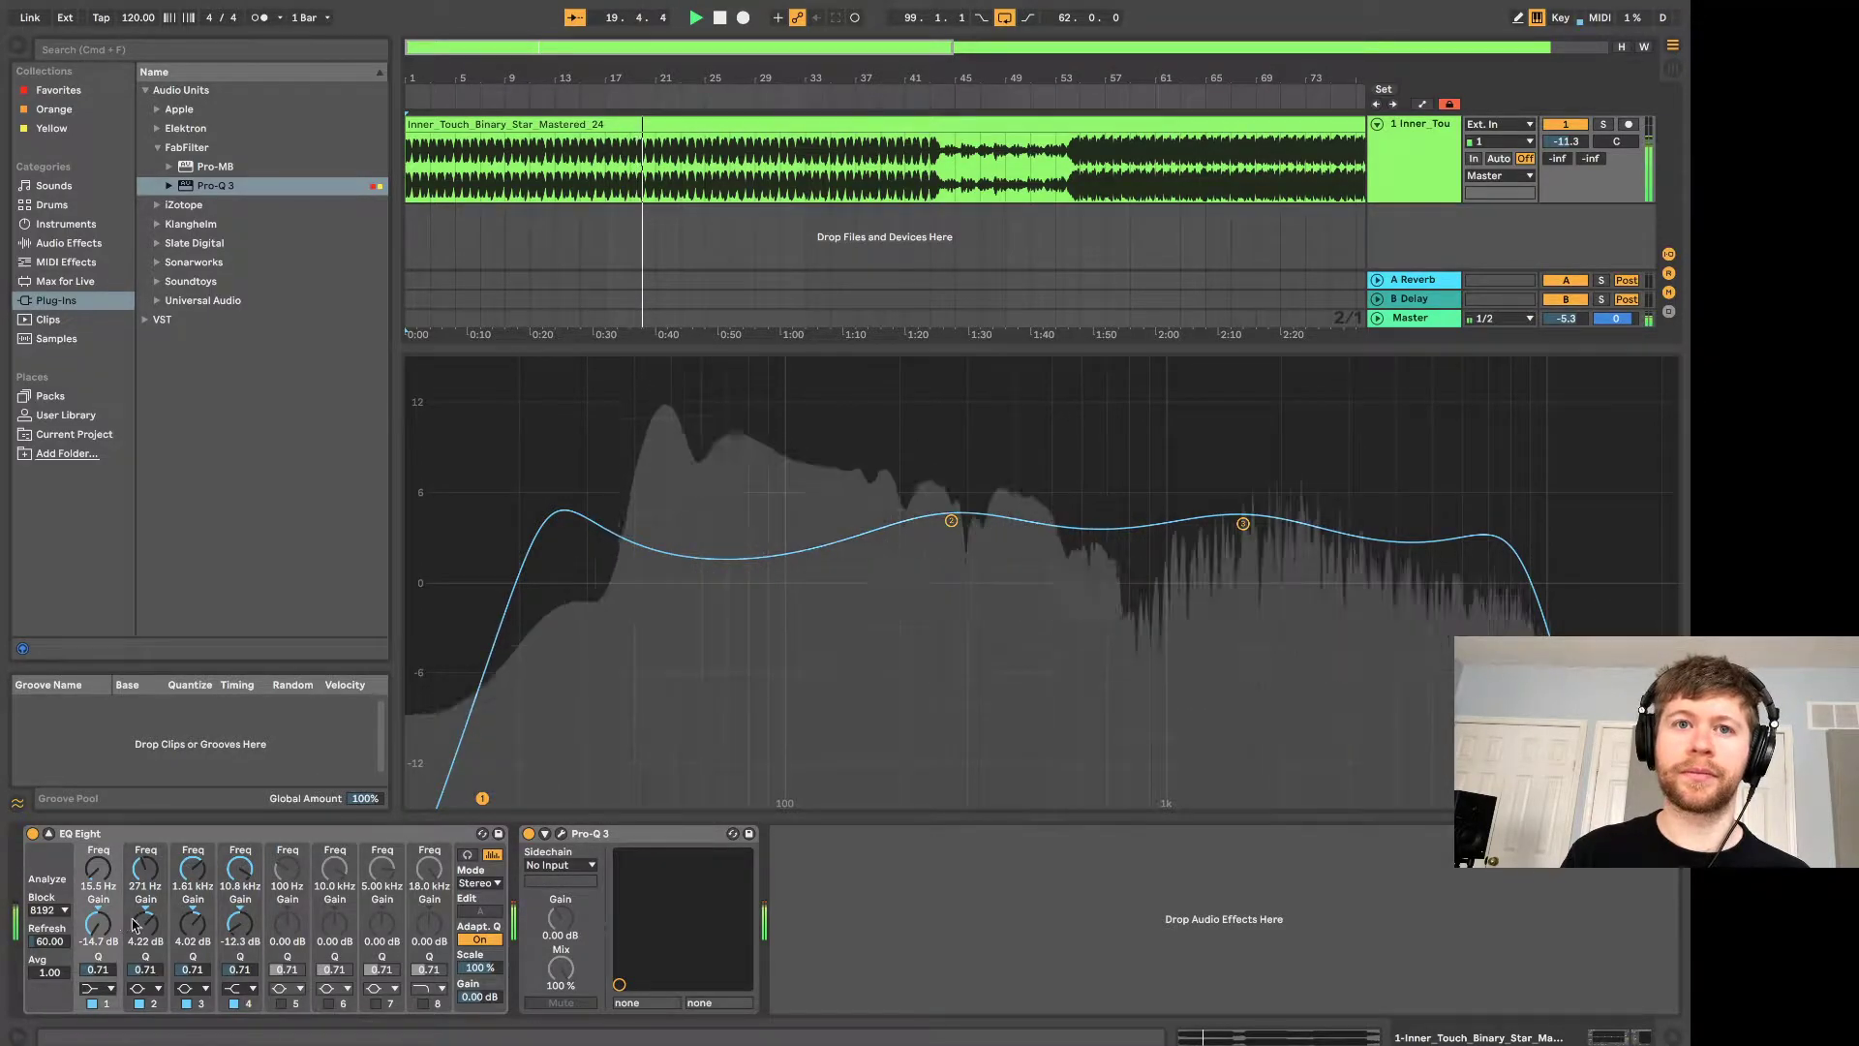
click(952, 523)
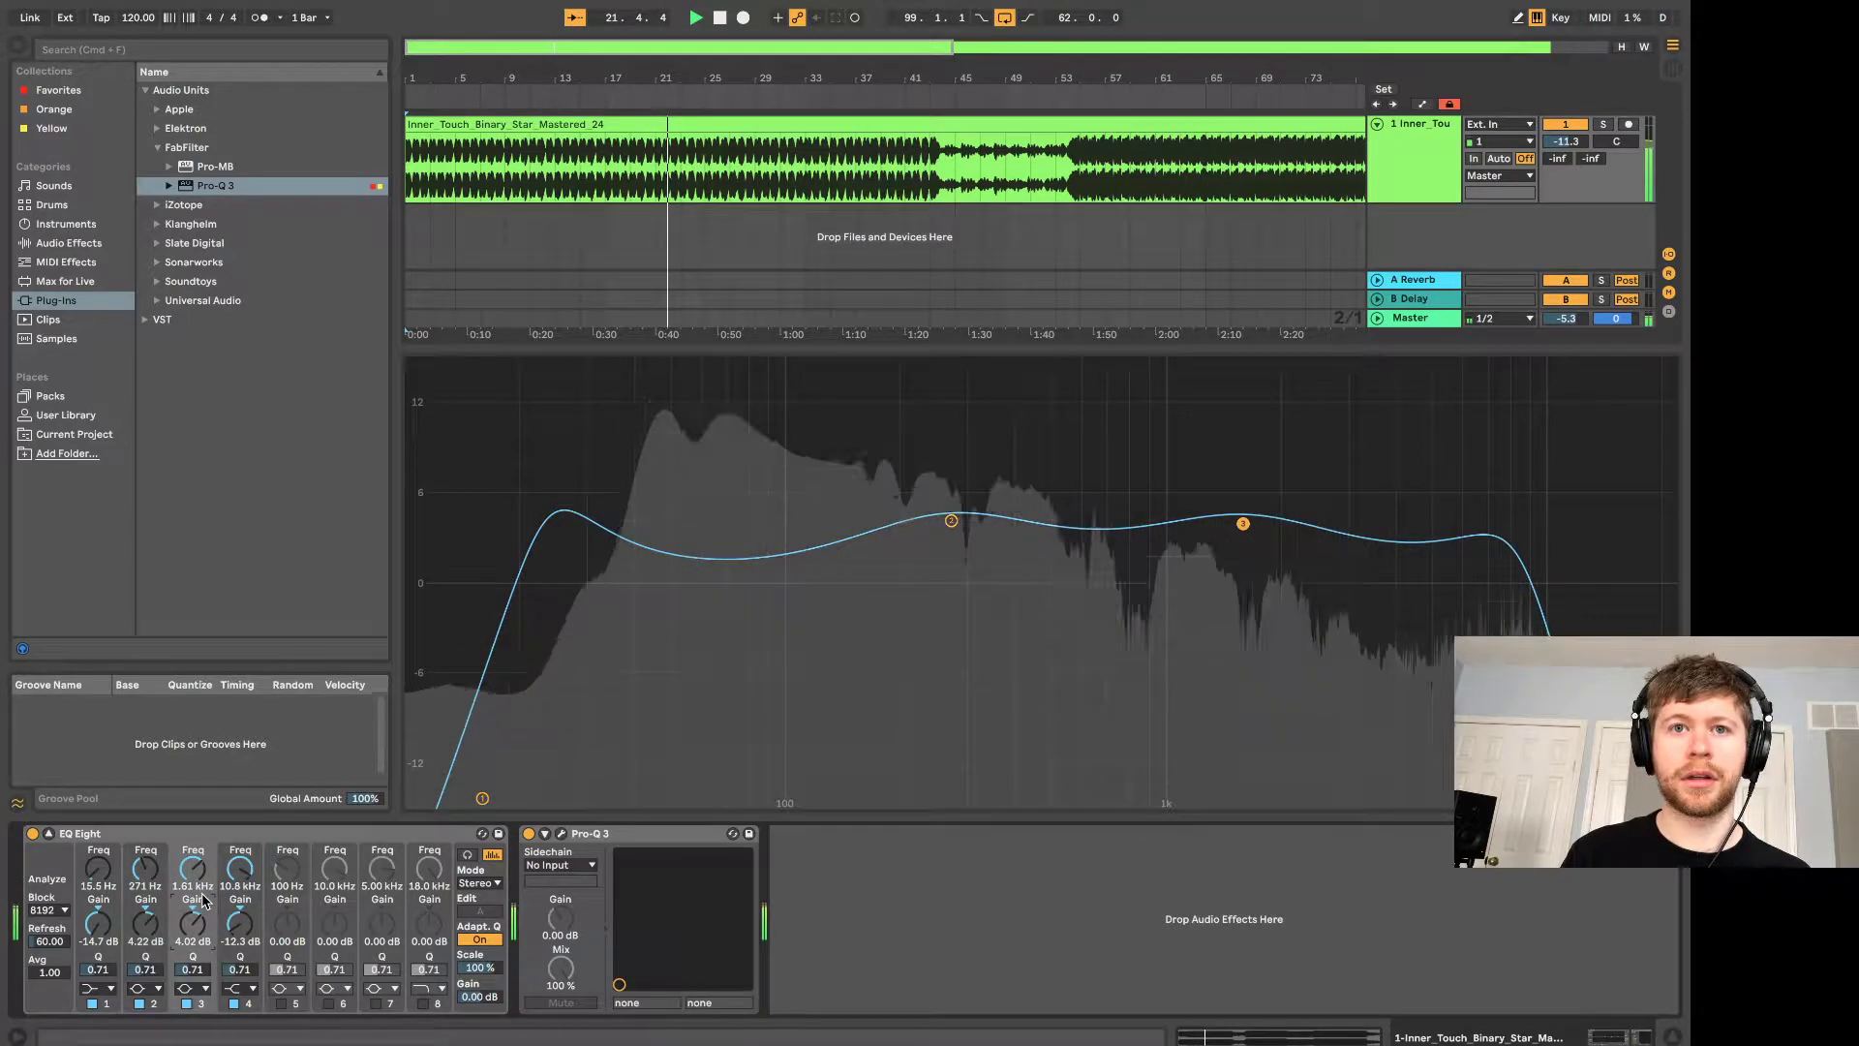
drag(242, 871, 242, 919)
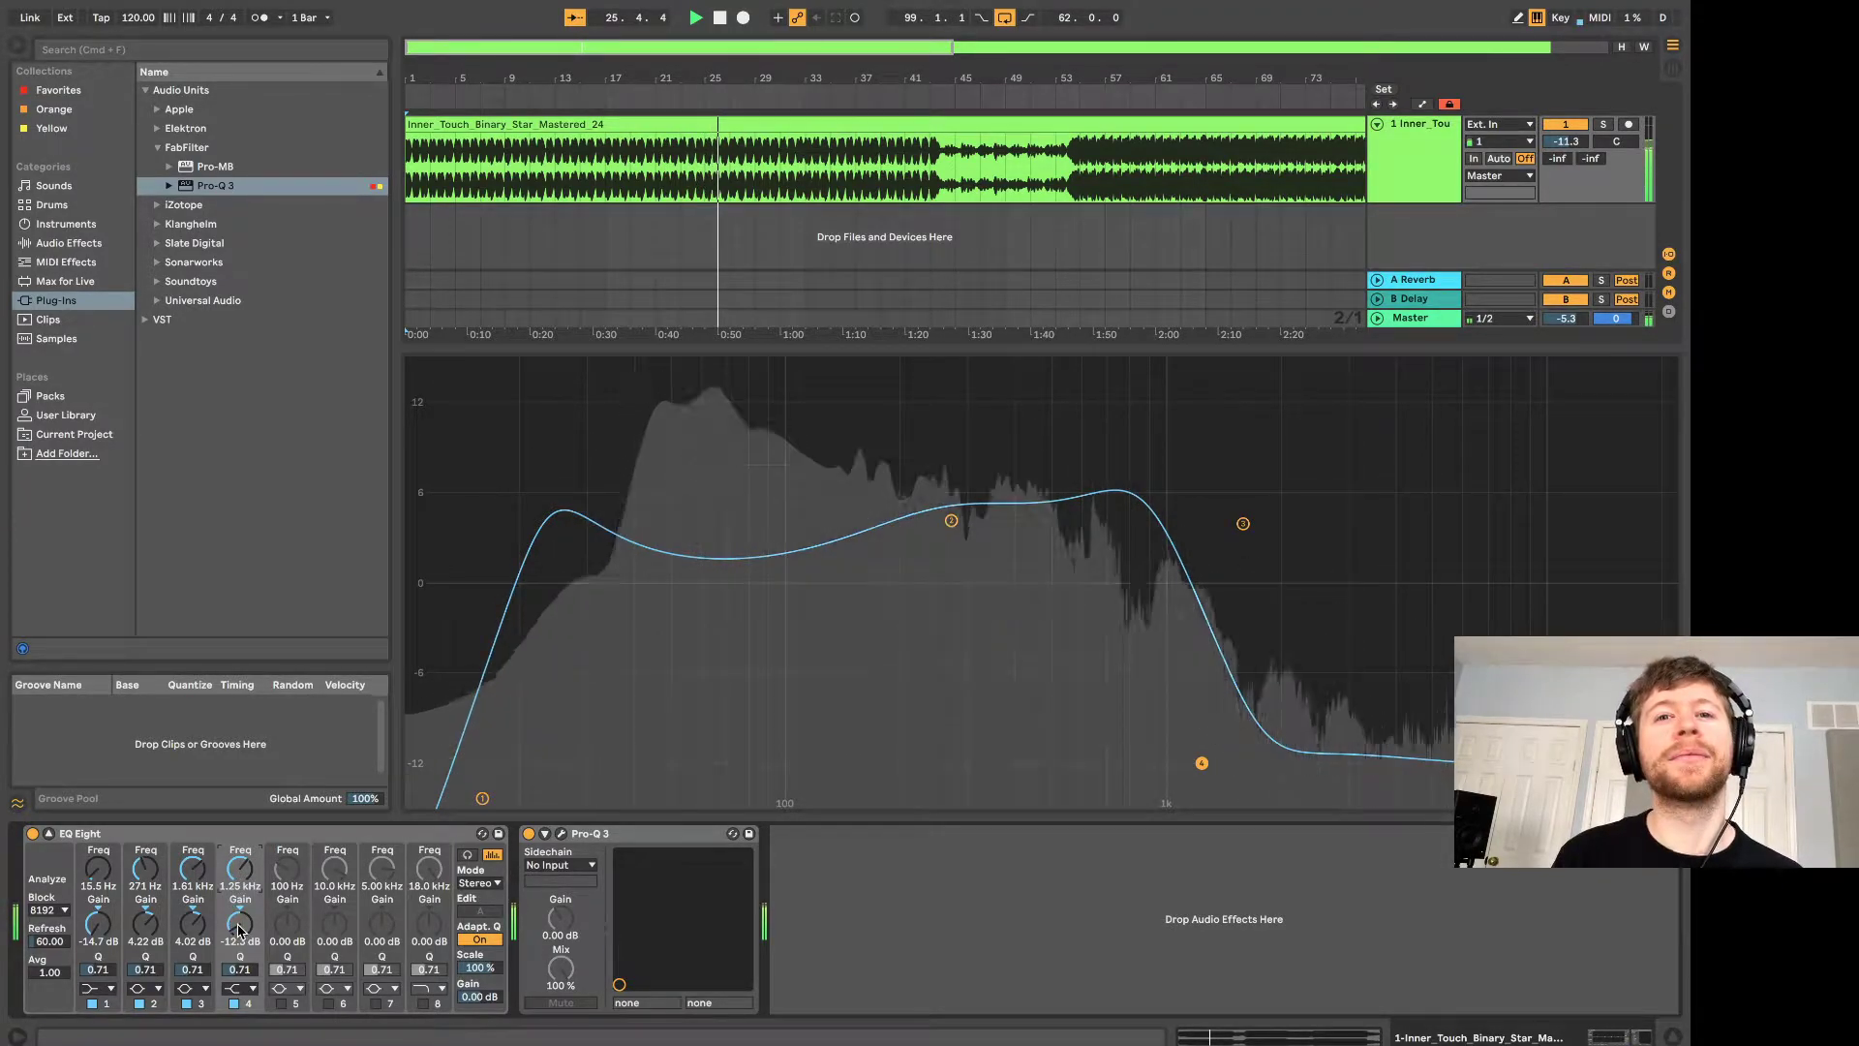
drag(241, 932, 241, 927)
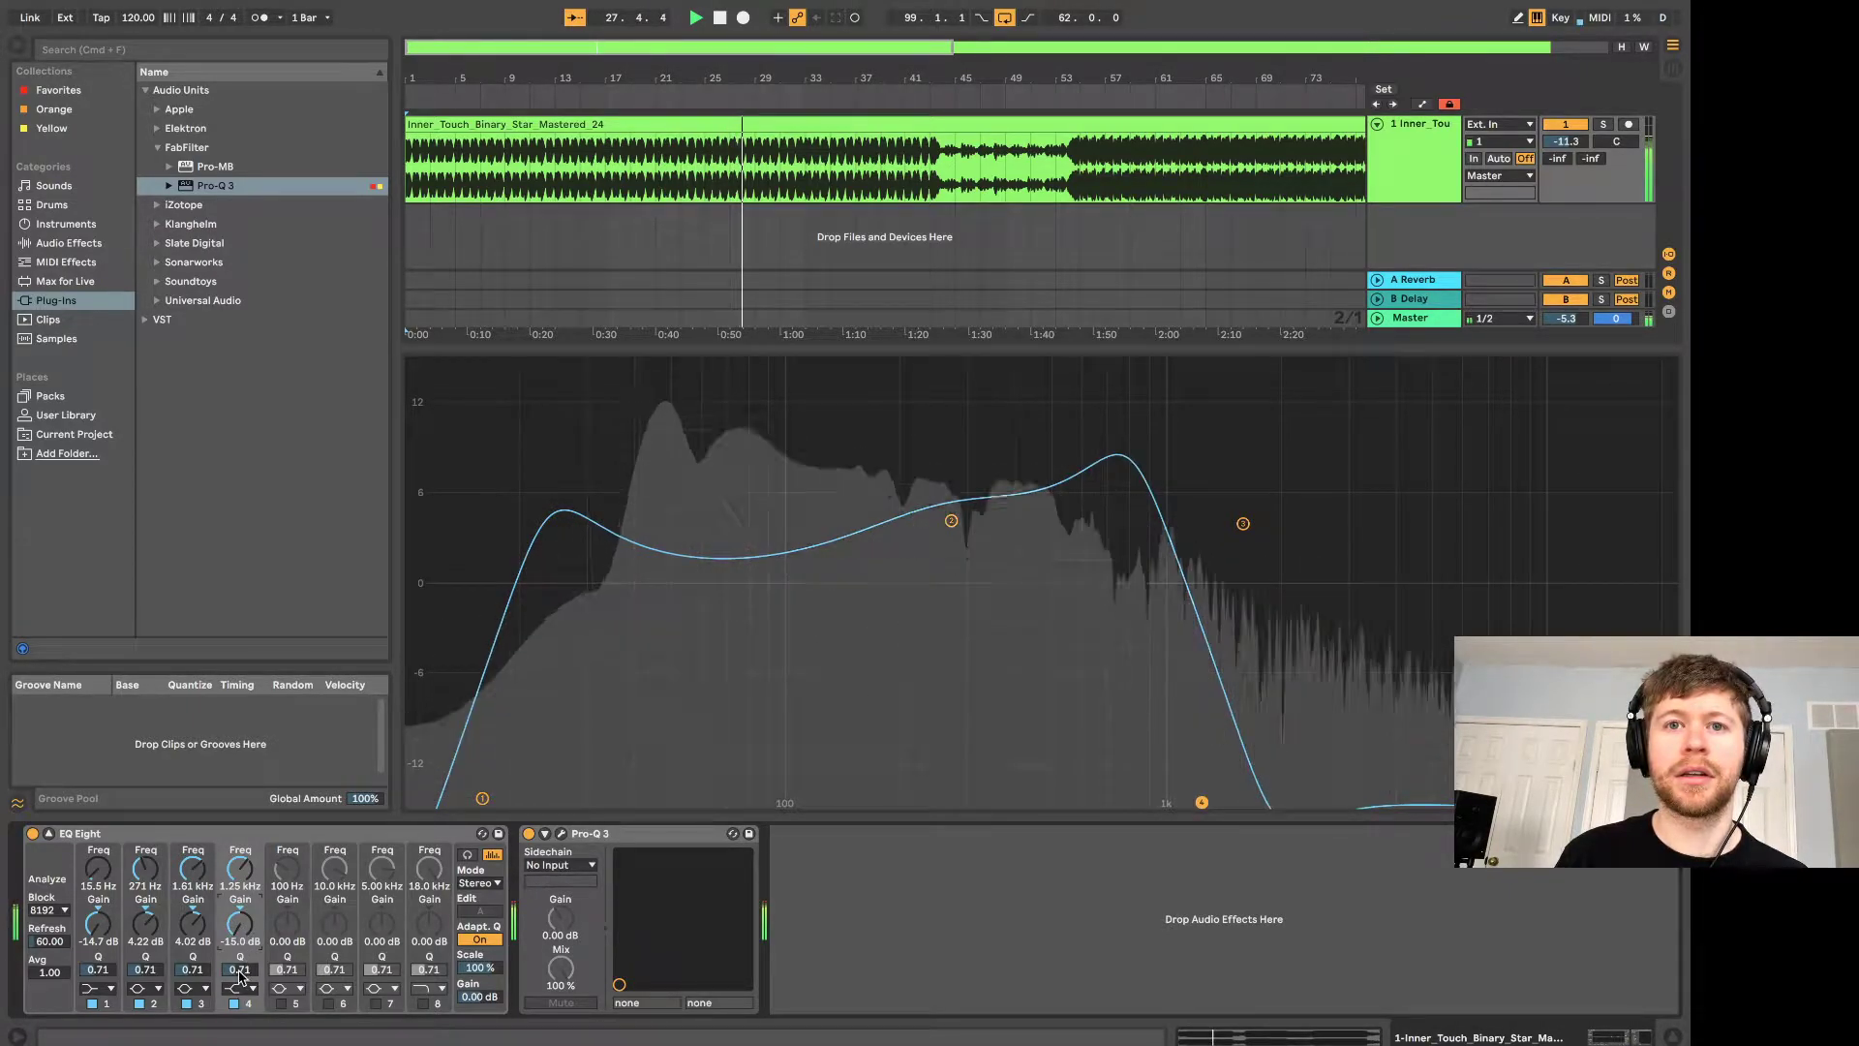
drag(240, 969, 246, 928)
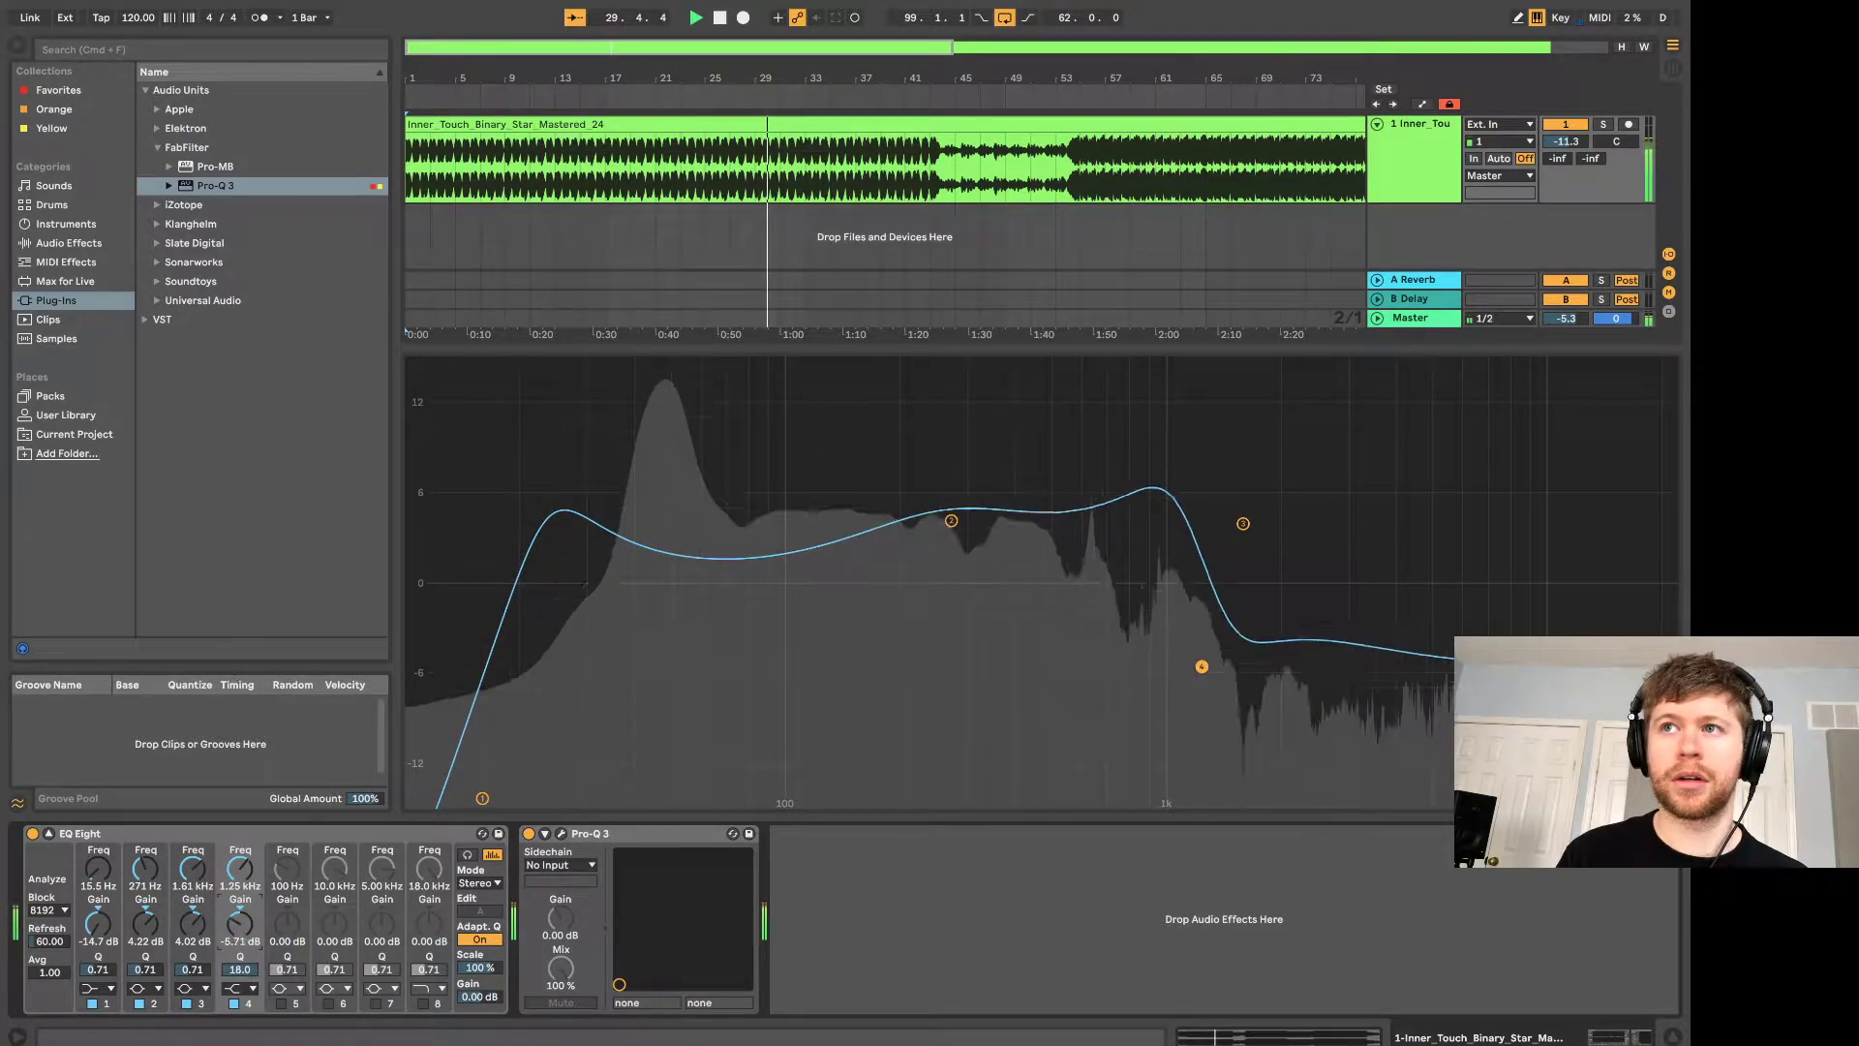
Activate bands 5, 6 and 7 in EQ Eight and place band 7 at about 2.90 kHz and -0.65 dB.
click(282, 1004)
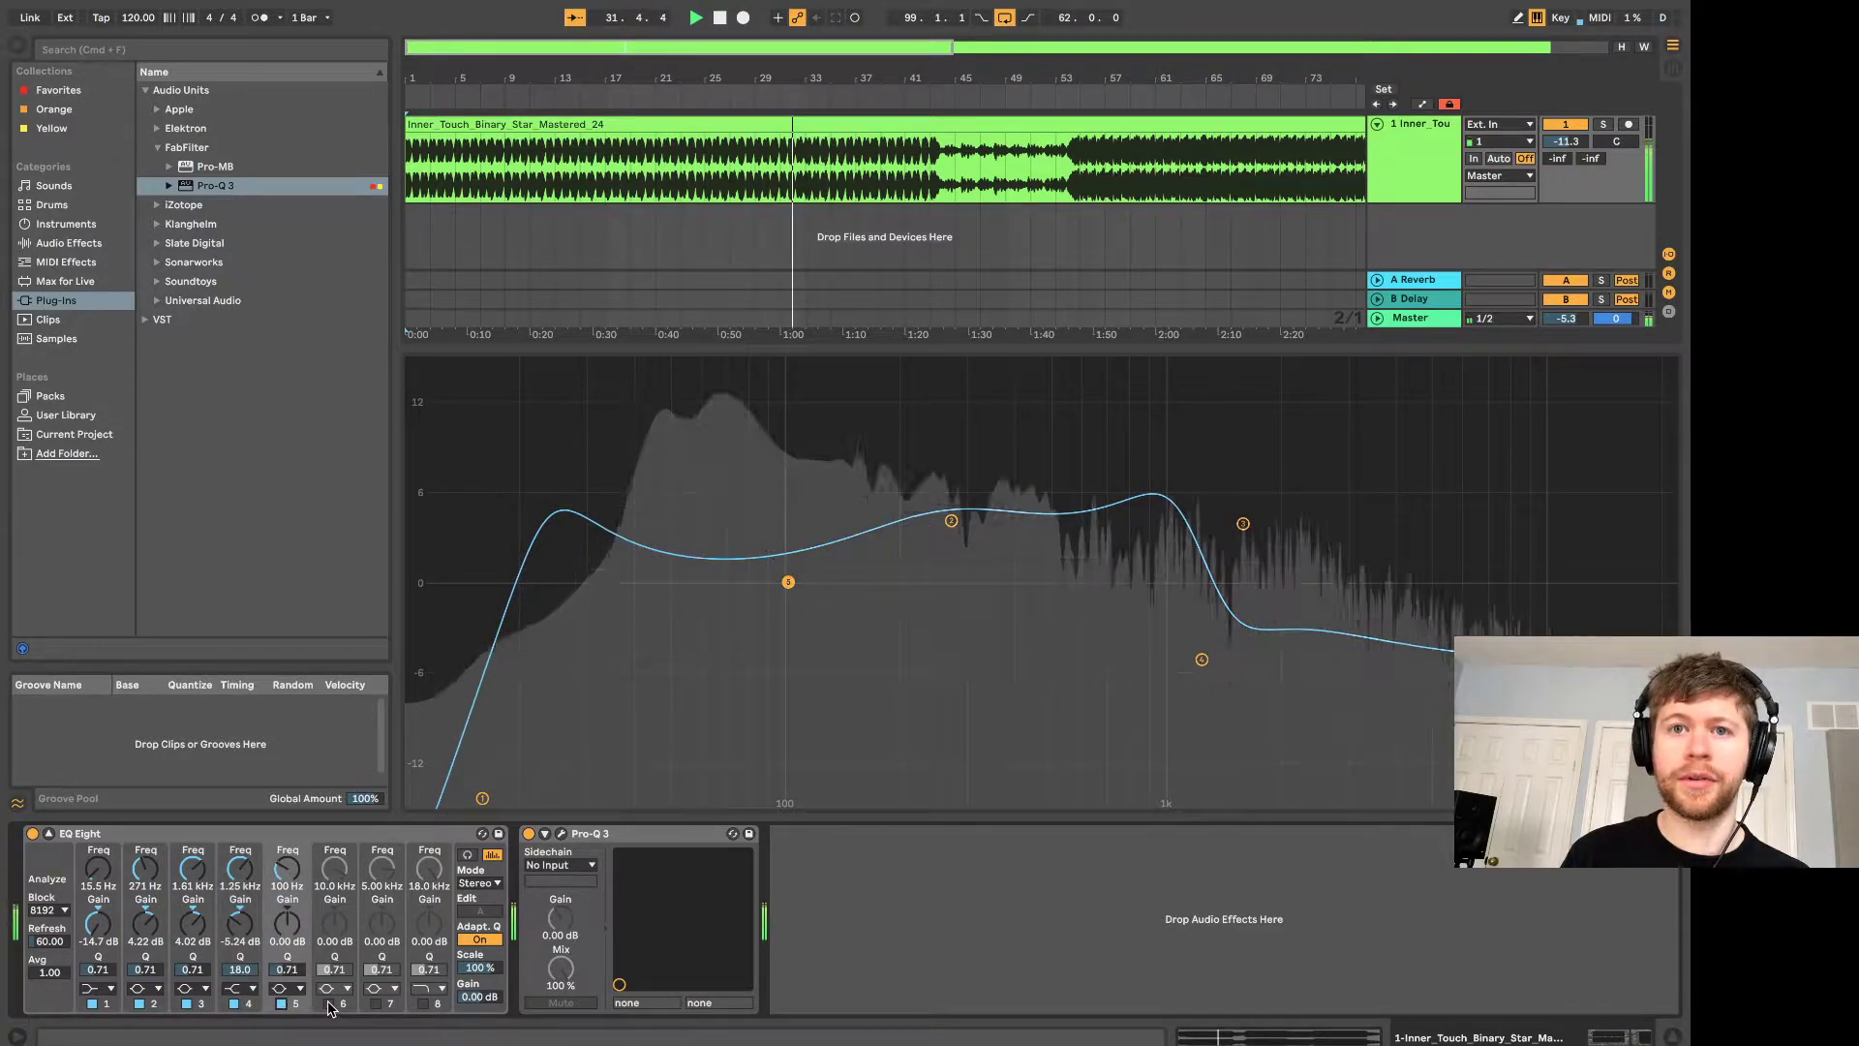
click(328, 1004)
click(374, 1004)
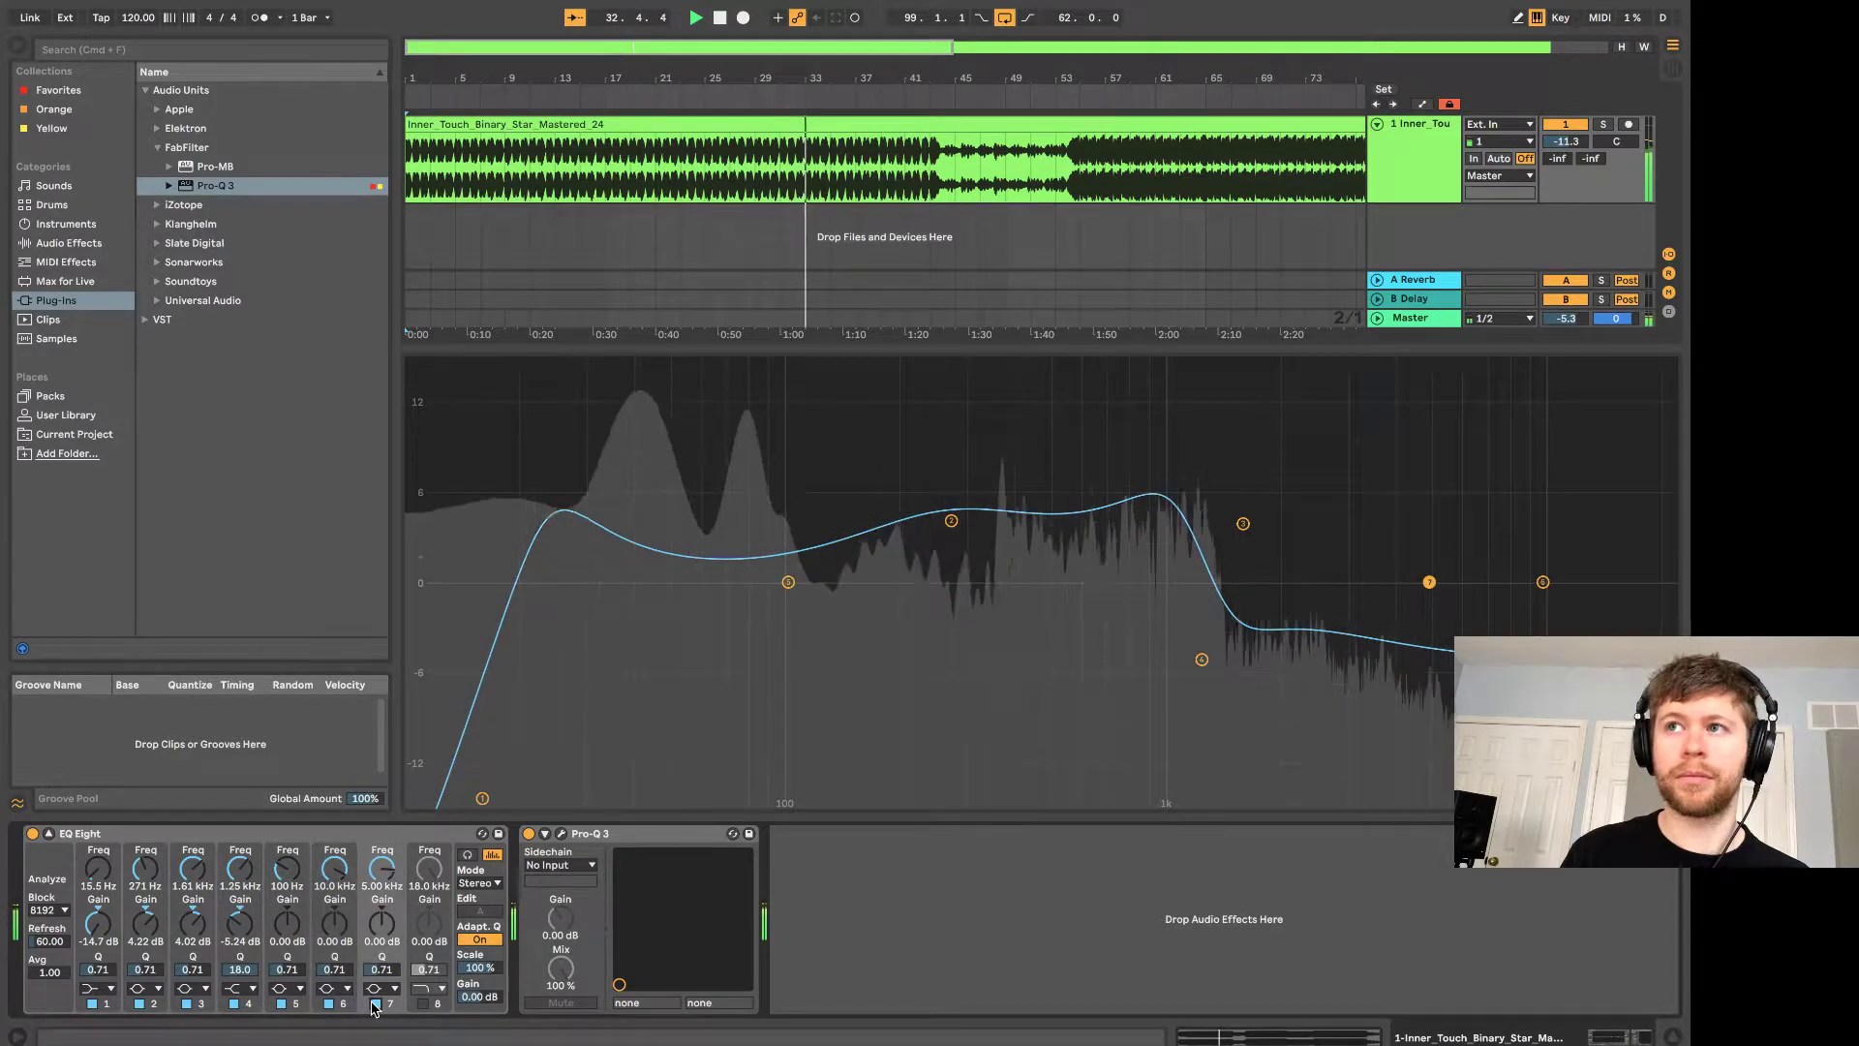
drag(1429, 582, 1340, 590)
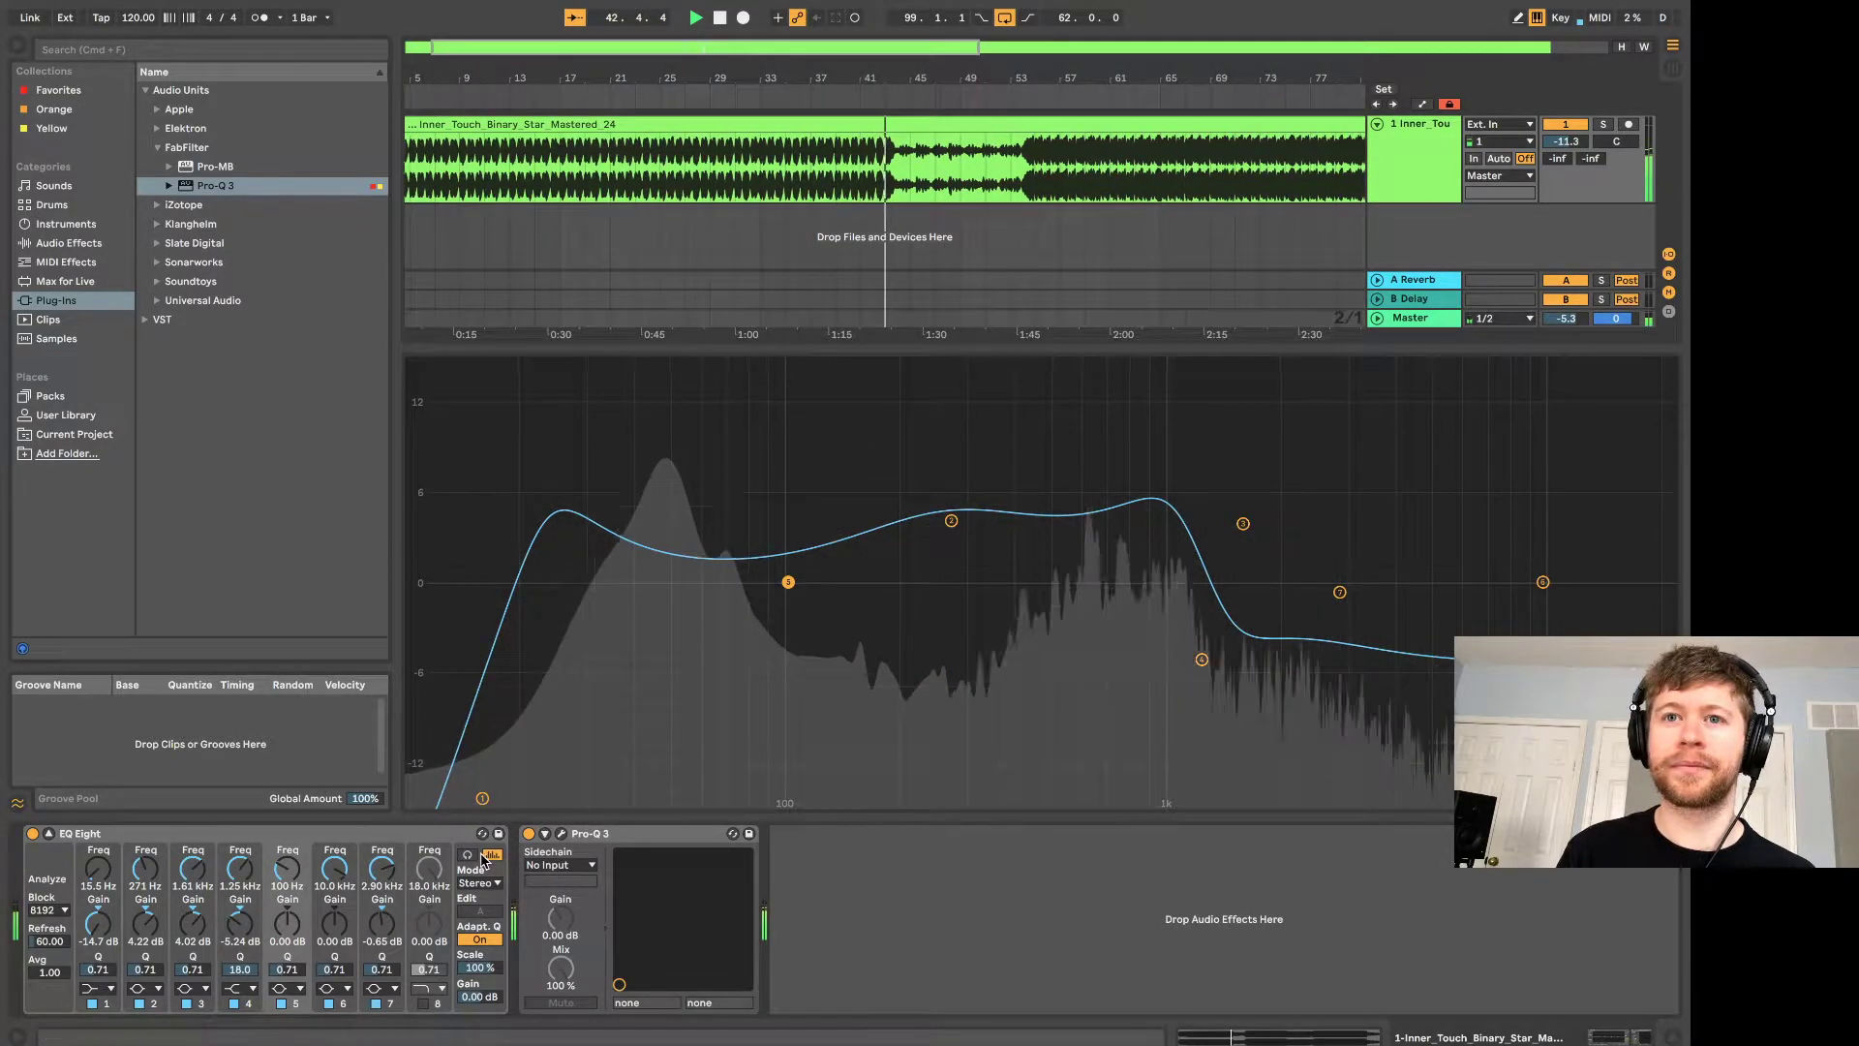
Sweep EQ Eight's band 5 in audition mode and leave it at about 231 Hz with 2.78 dB of gain.
drag(788, 582, 1059, 433)
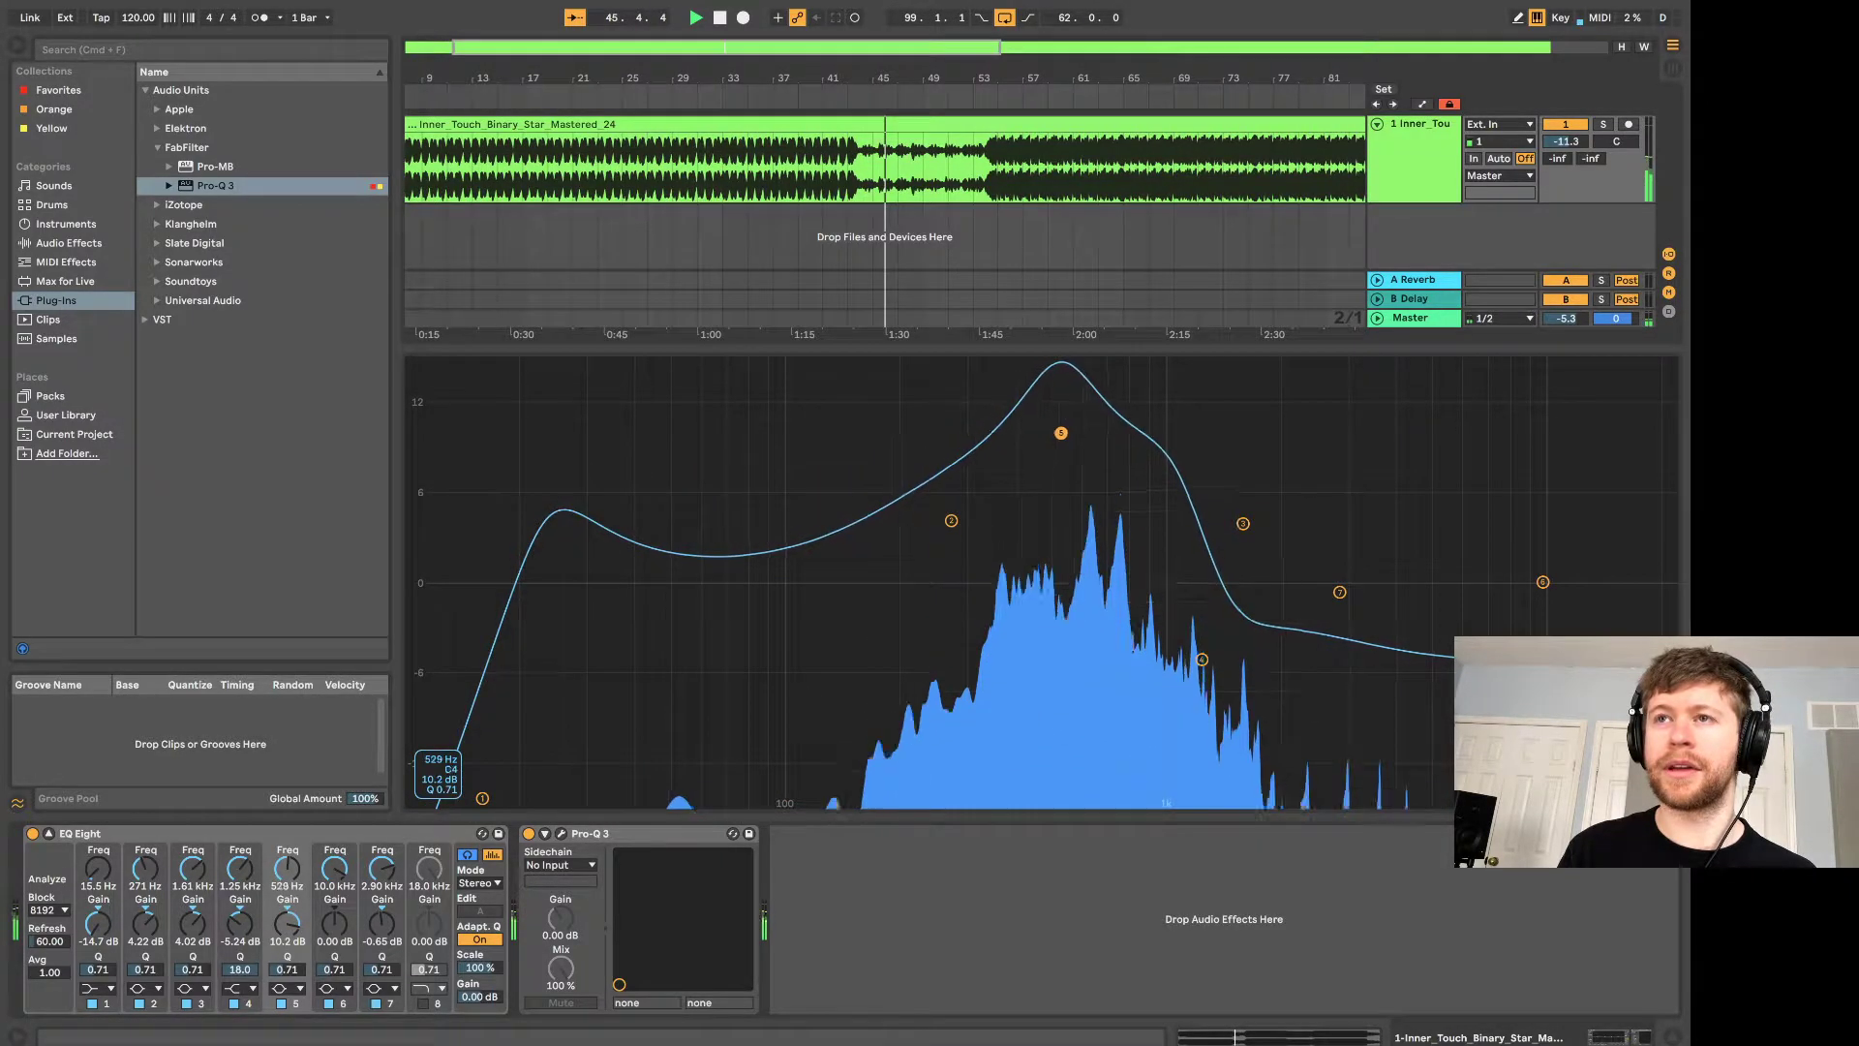
drag(1214, 448, 1003, 451)
drag(1133, 434, 927, 540)
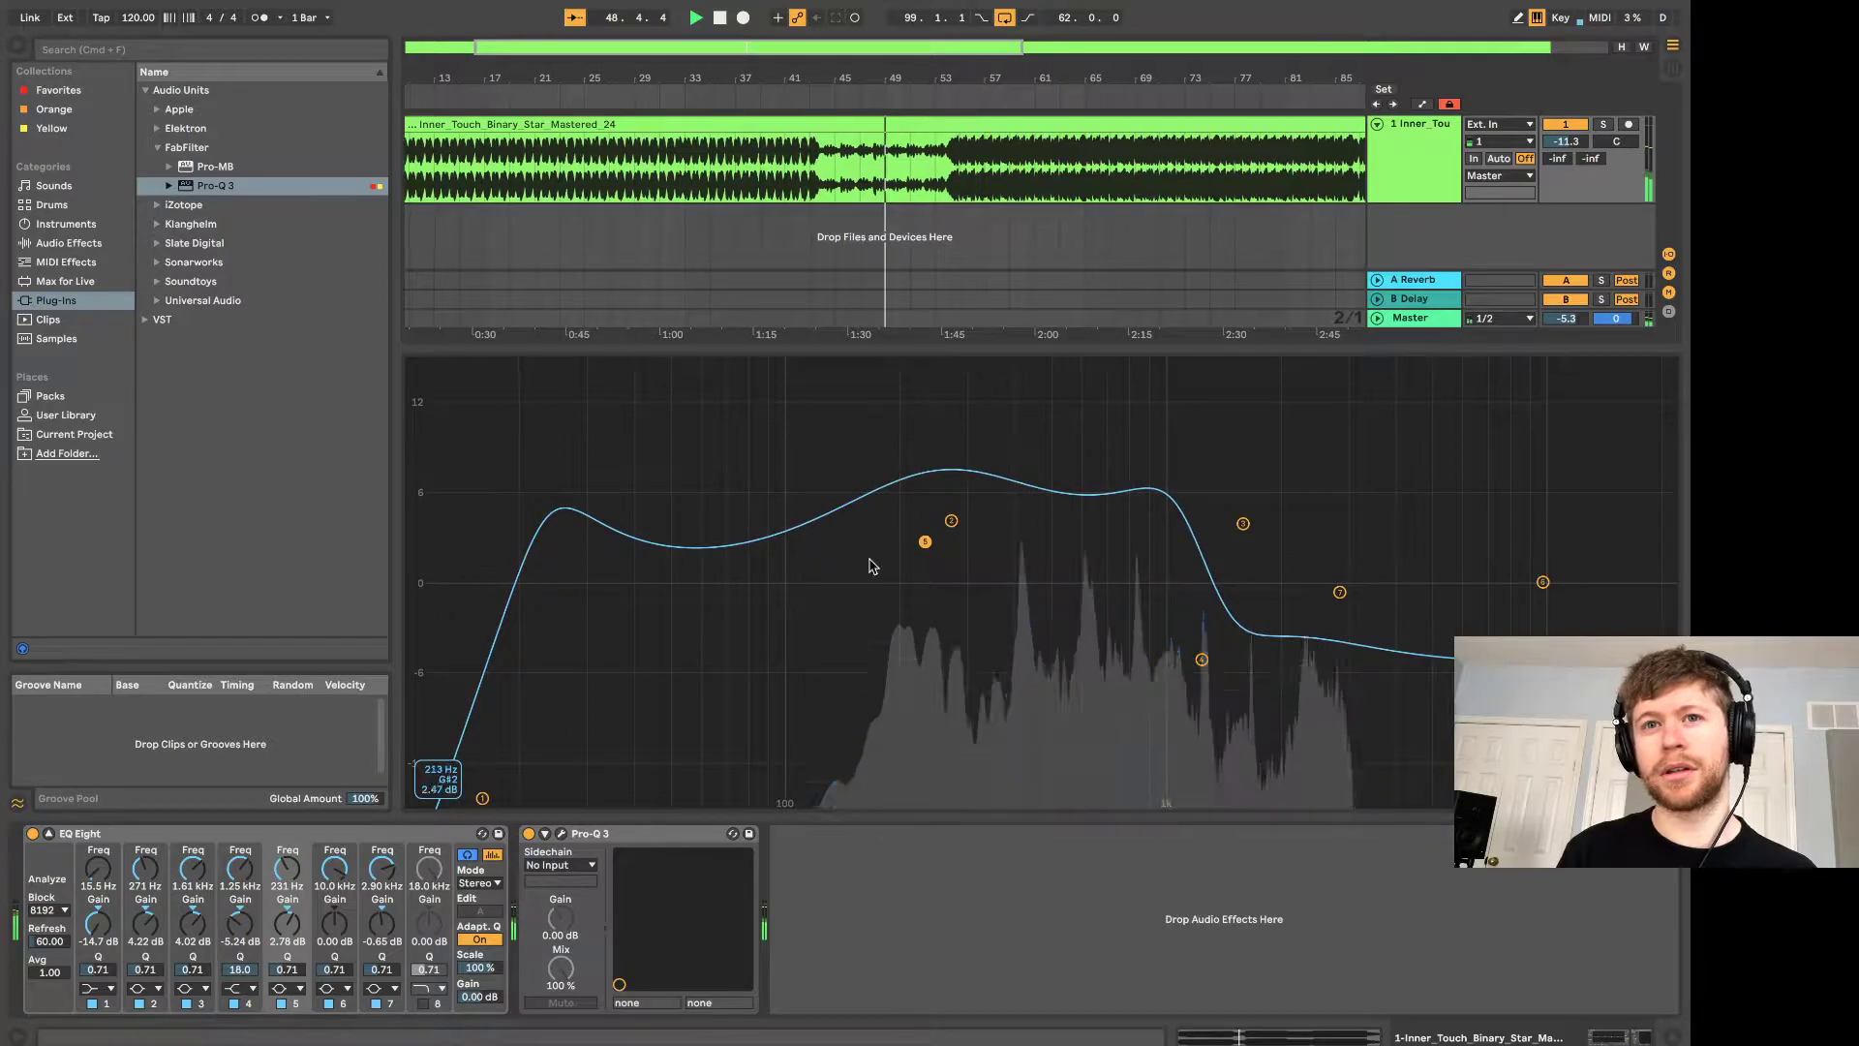
Toggle EQ Eight's spectrum analyzer off and back on.
click(468, 858)
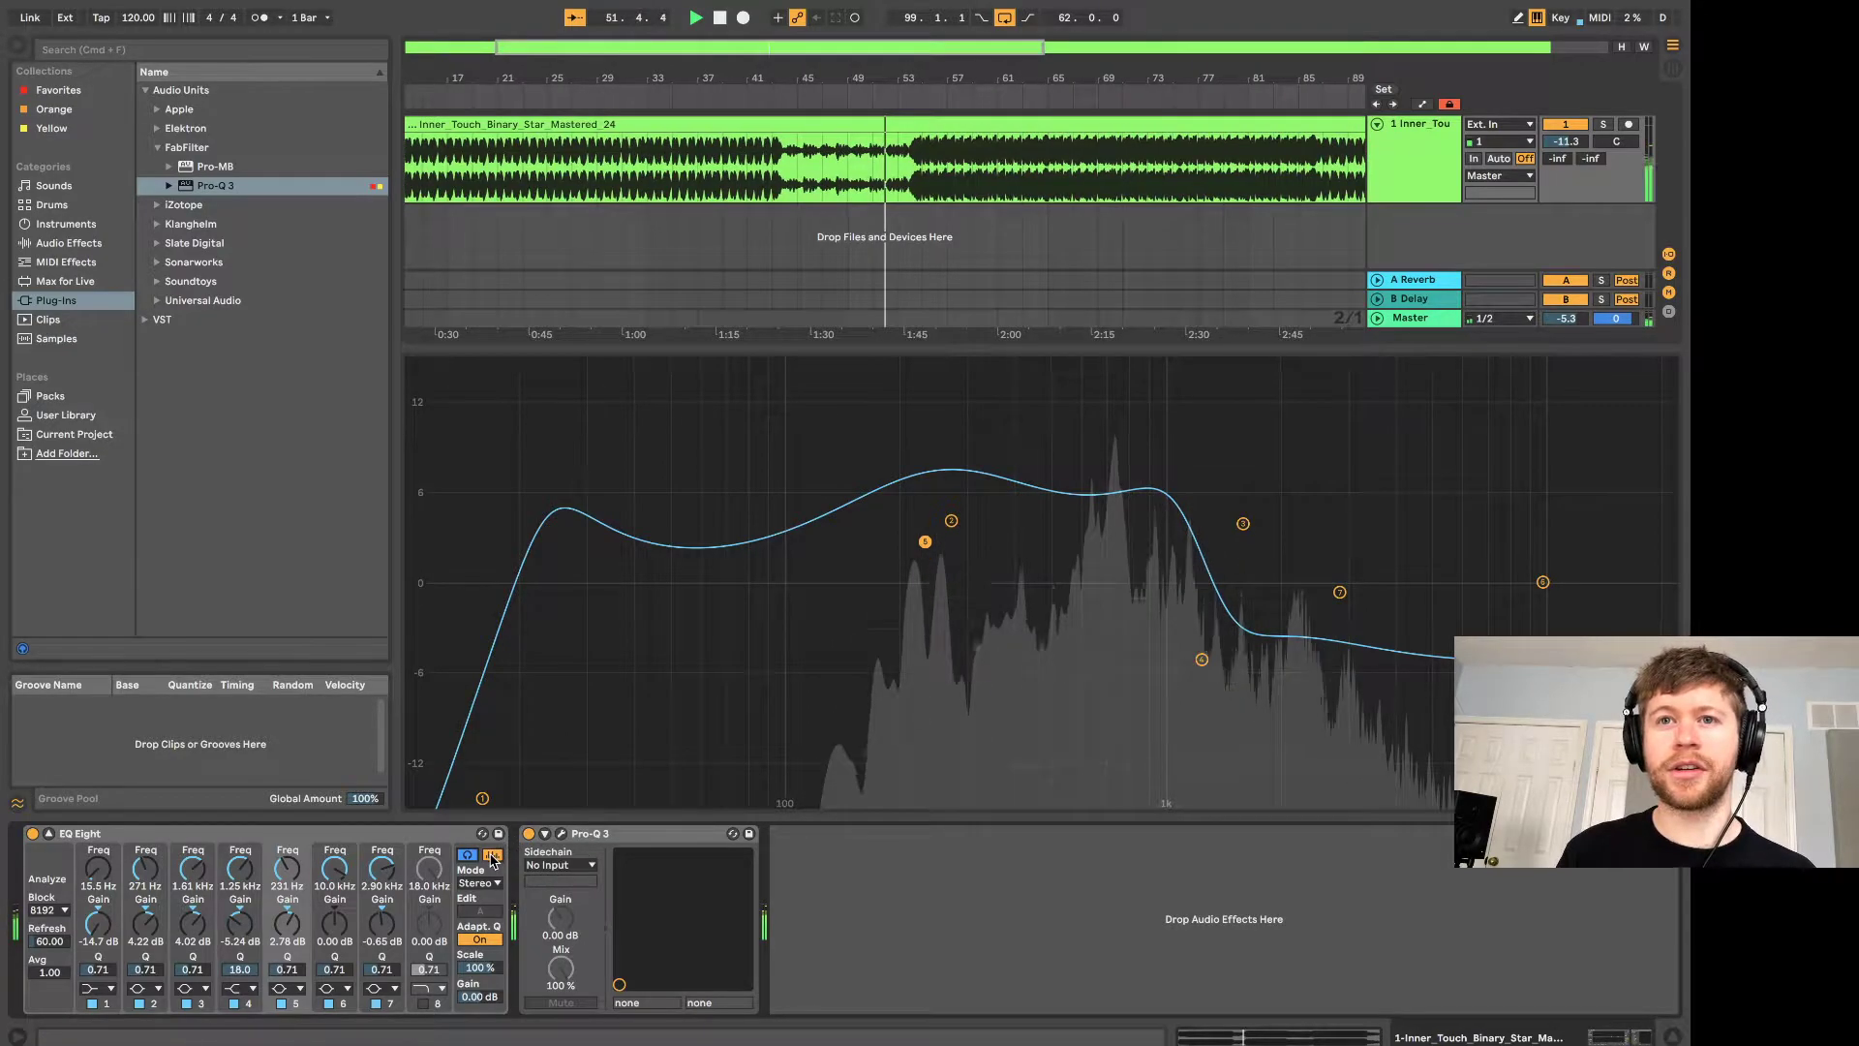
click(493, 857)
click(492, 857)
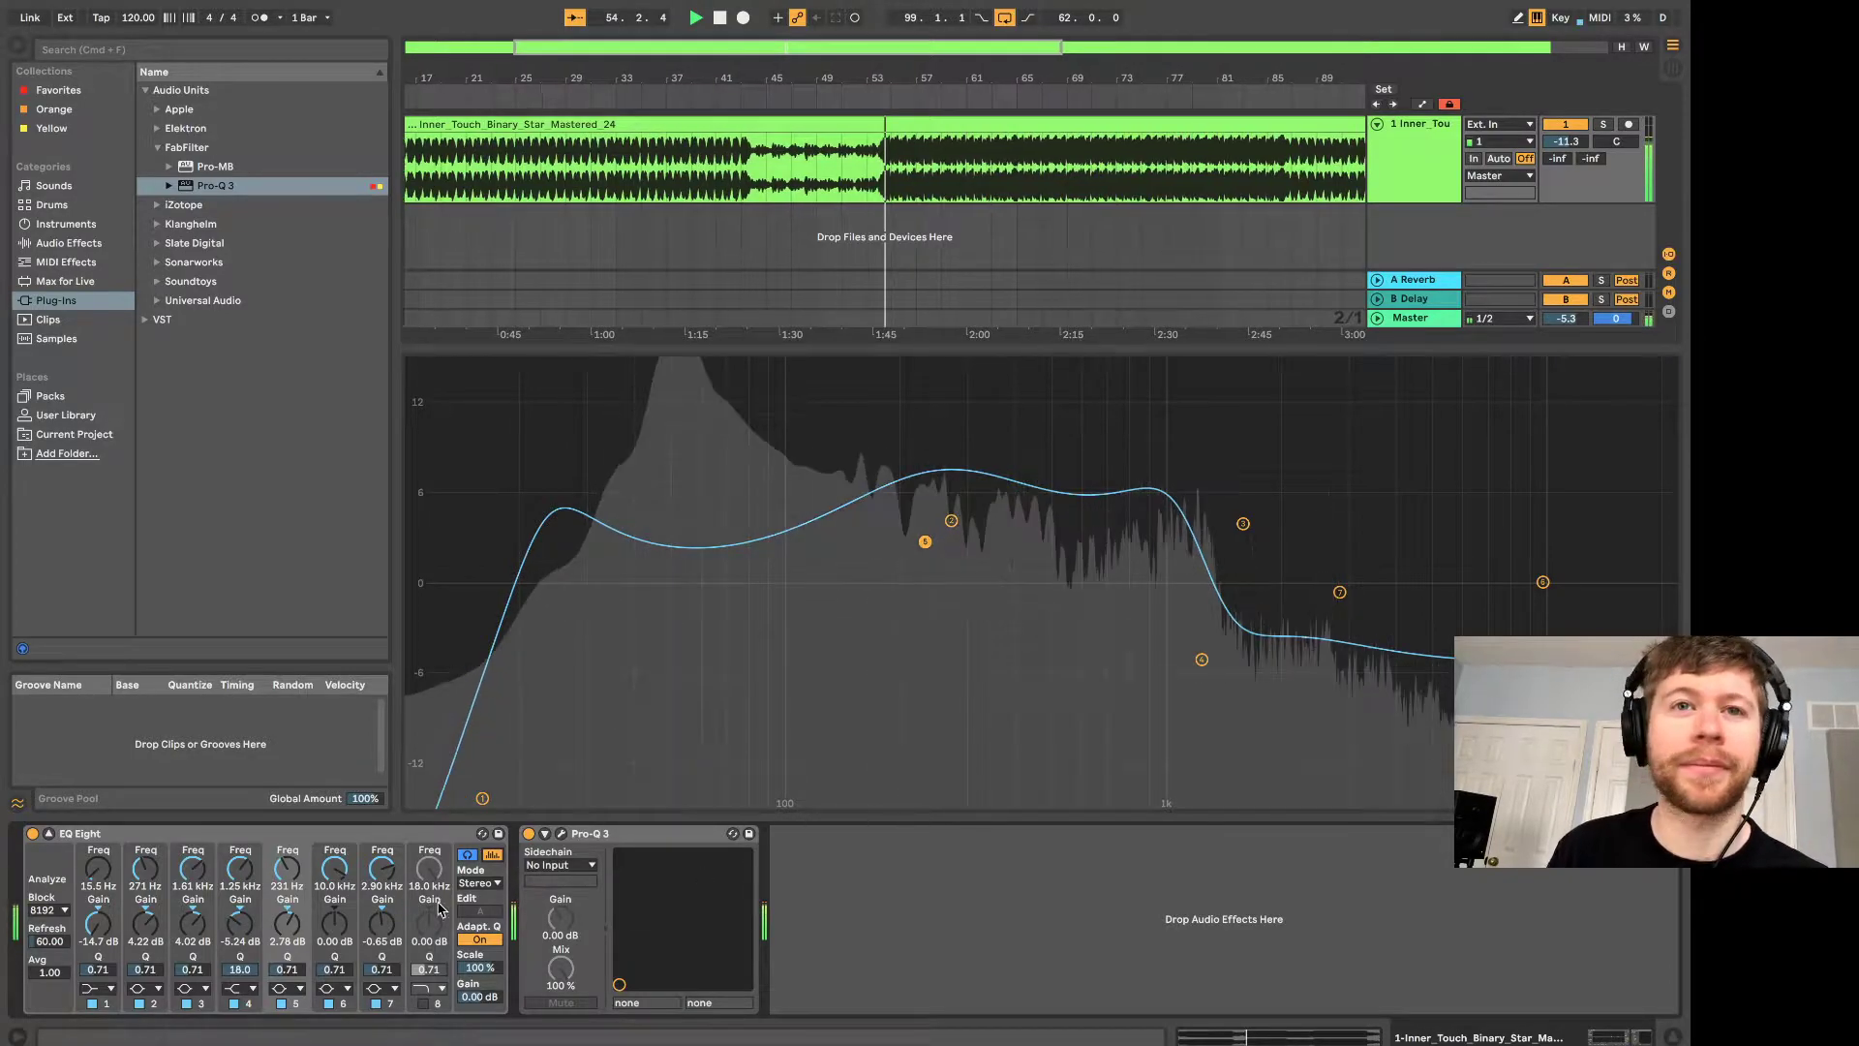
Collapse EQ Eight's expanded display and turn the device off.
click(50, 833)
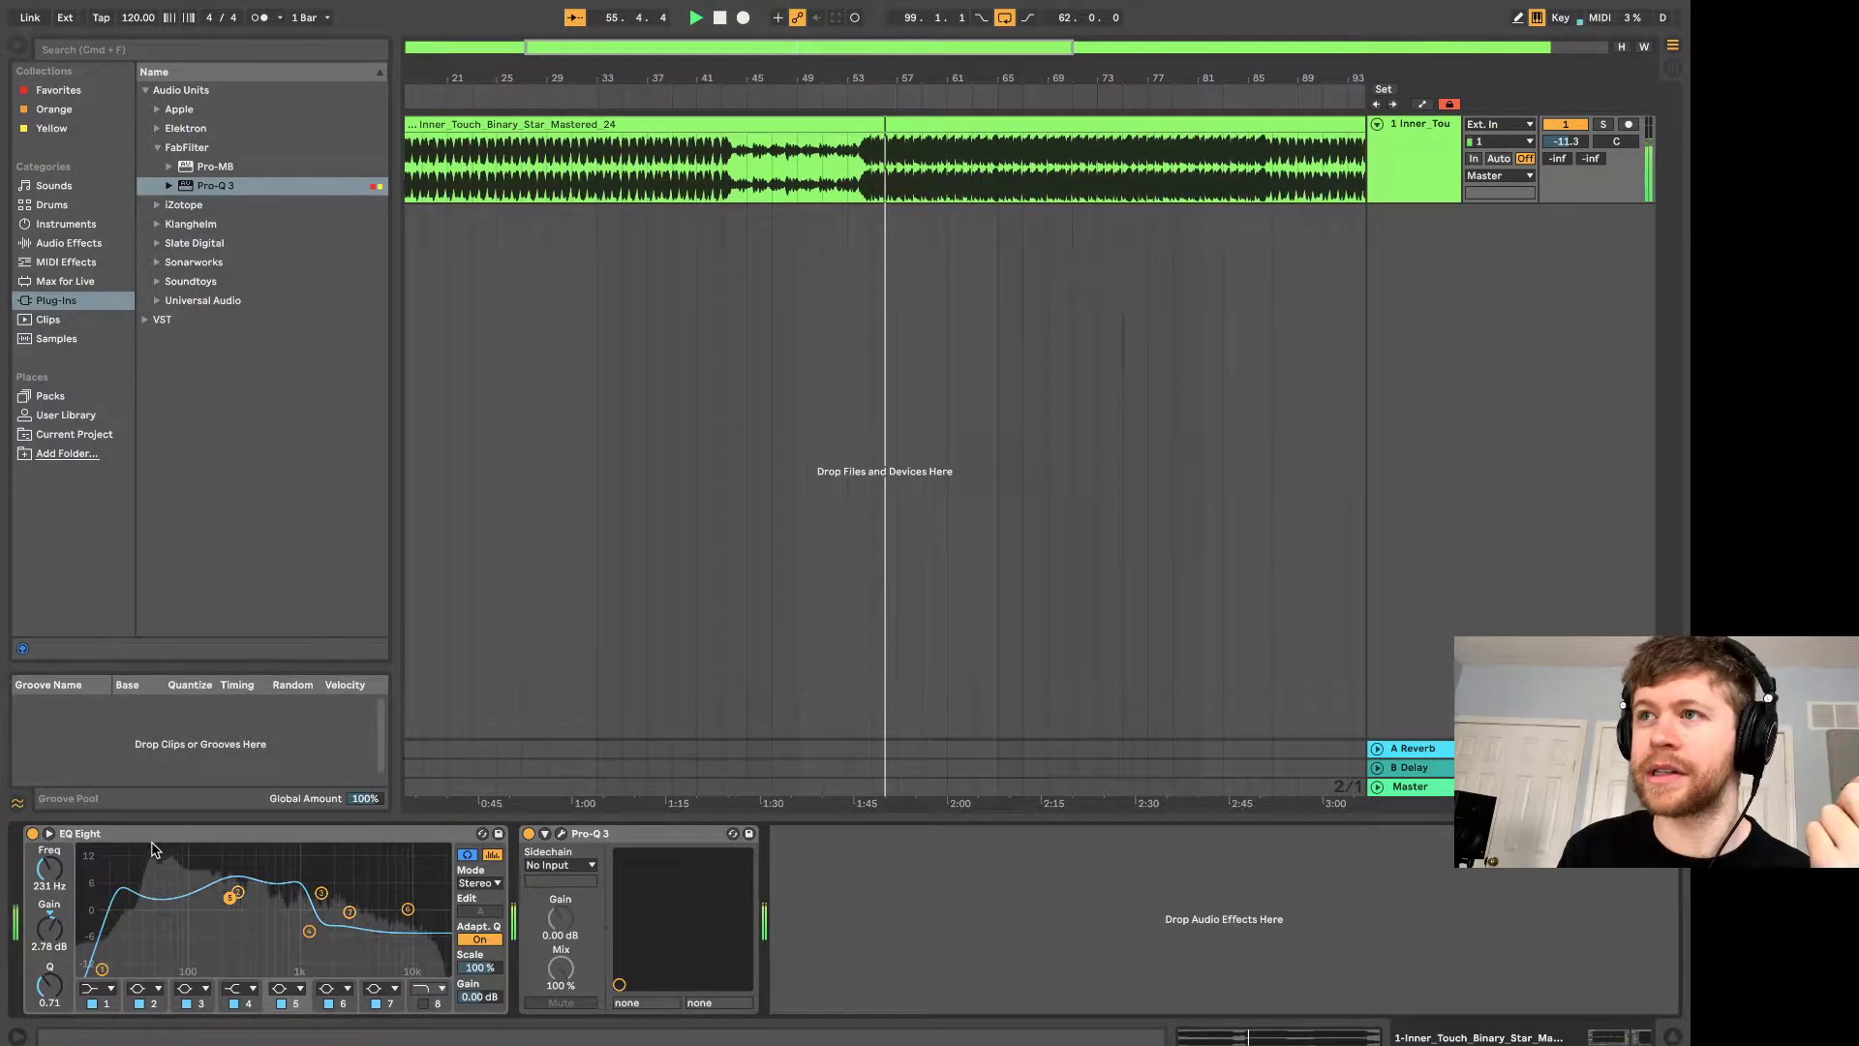
click(33, 834)
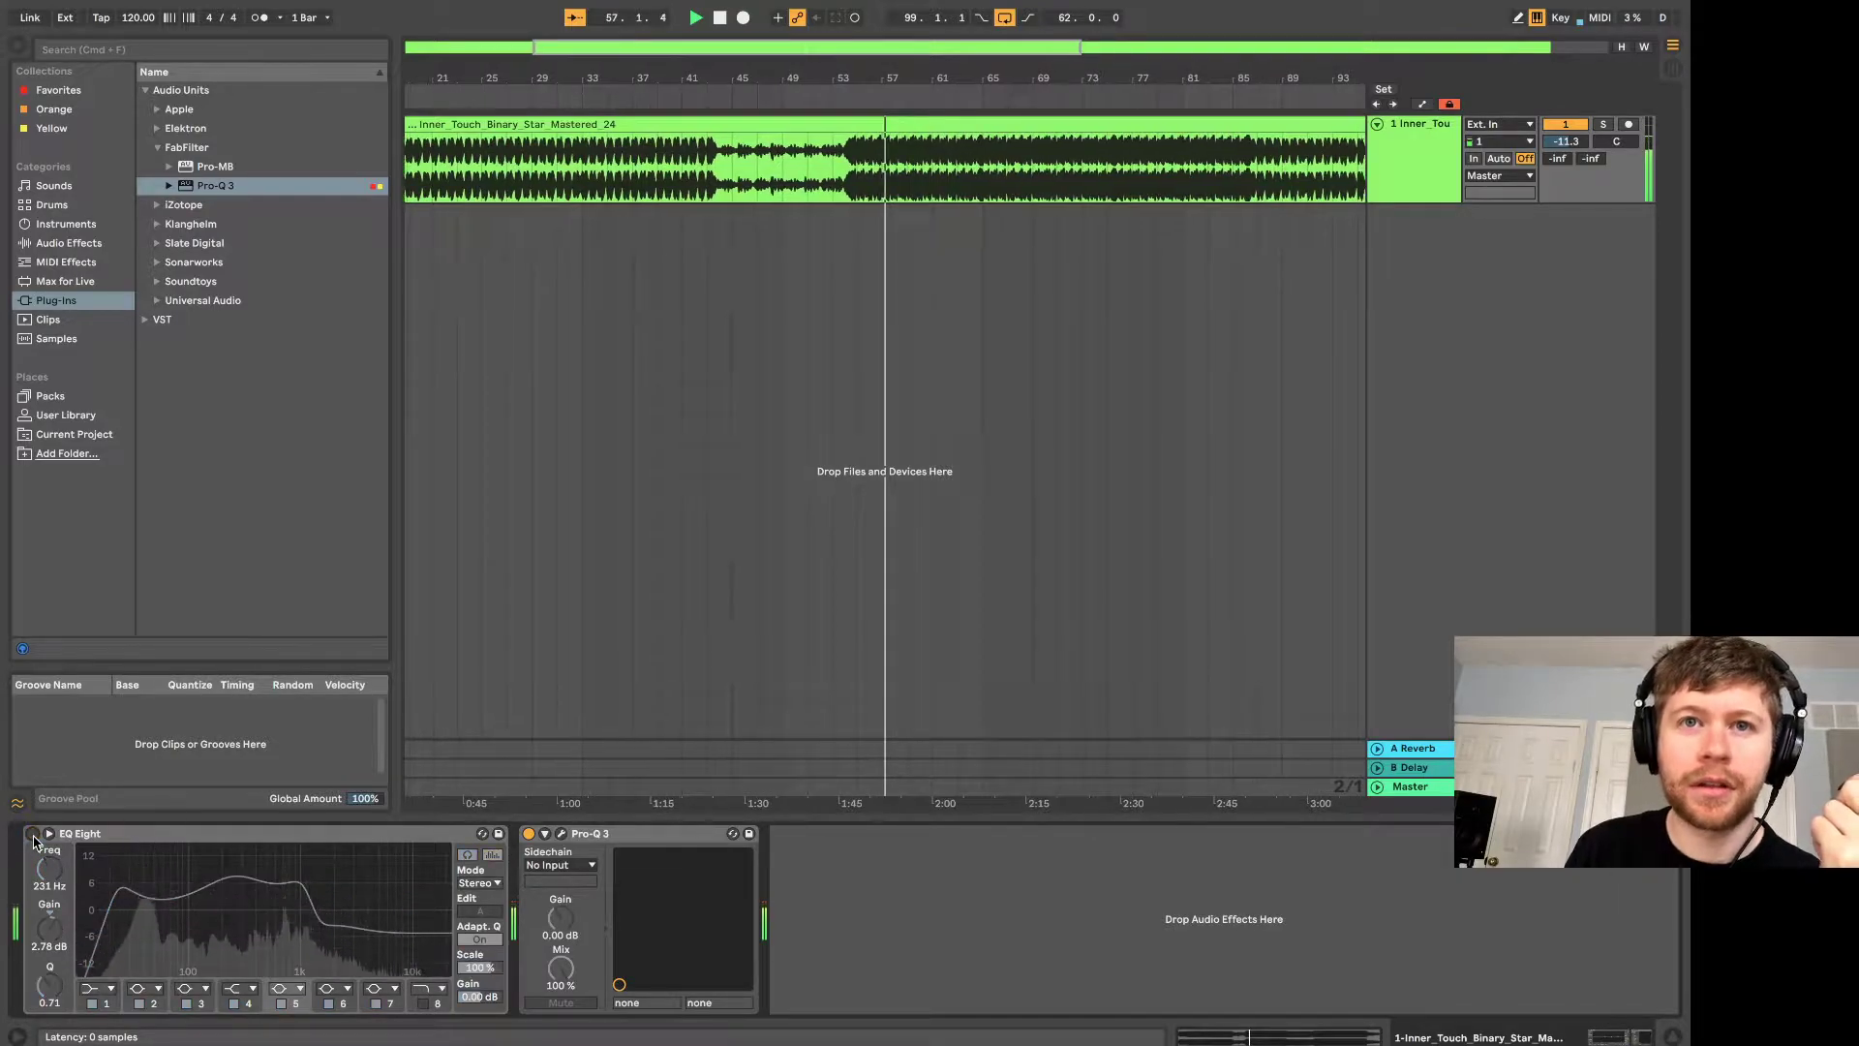
Open the Pro-Q 3 plug-in window and switch its frequency scale to the piano keyboard display.
click(588, 835)
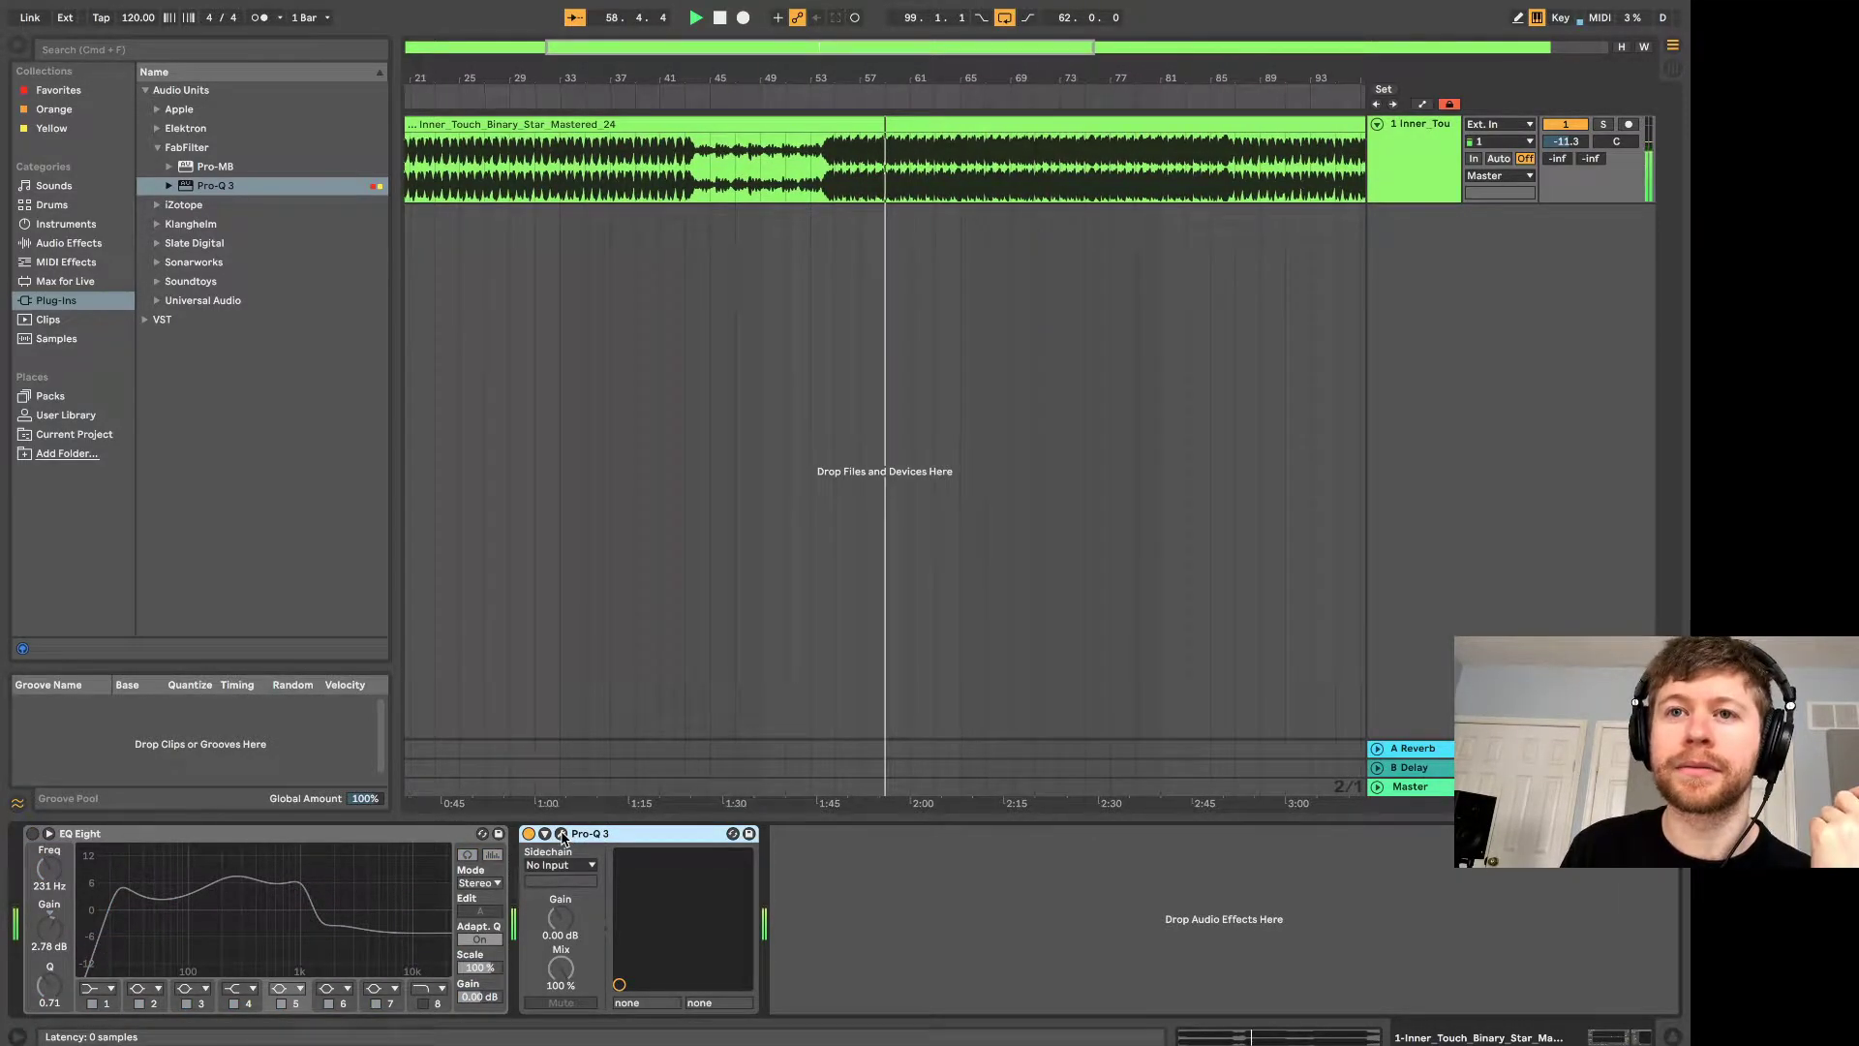
click(561, 835)
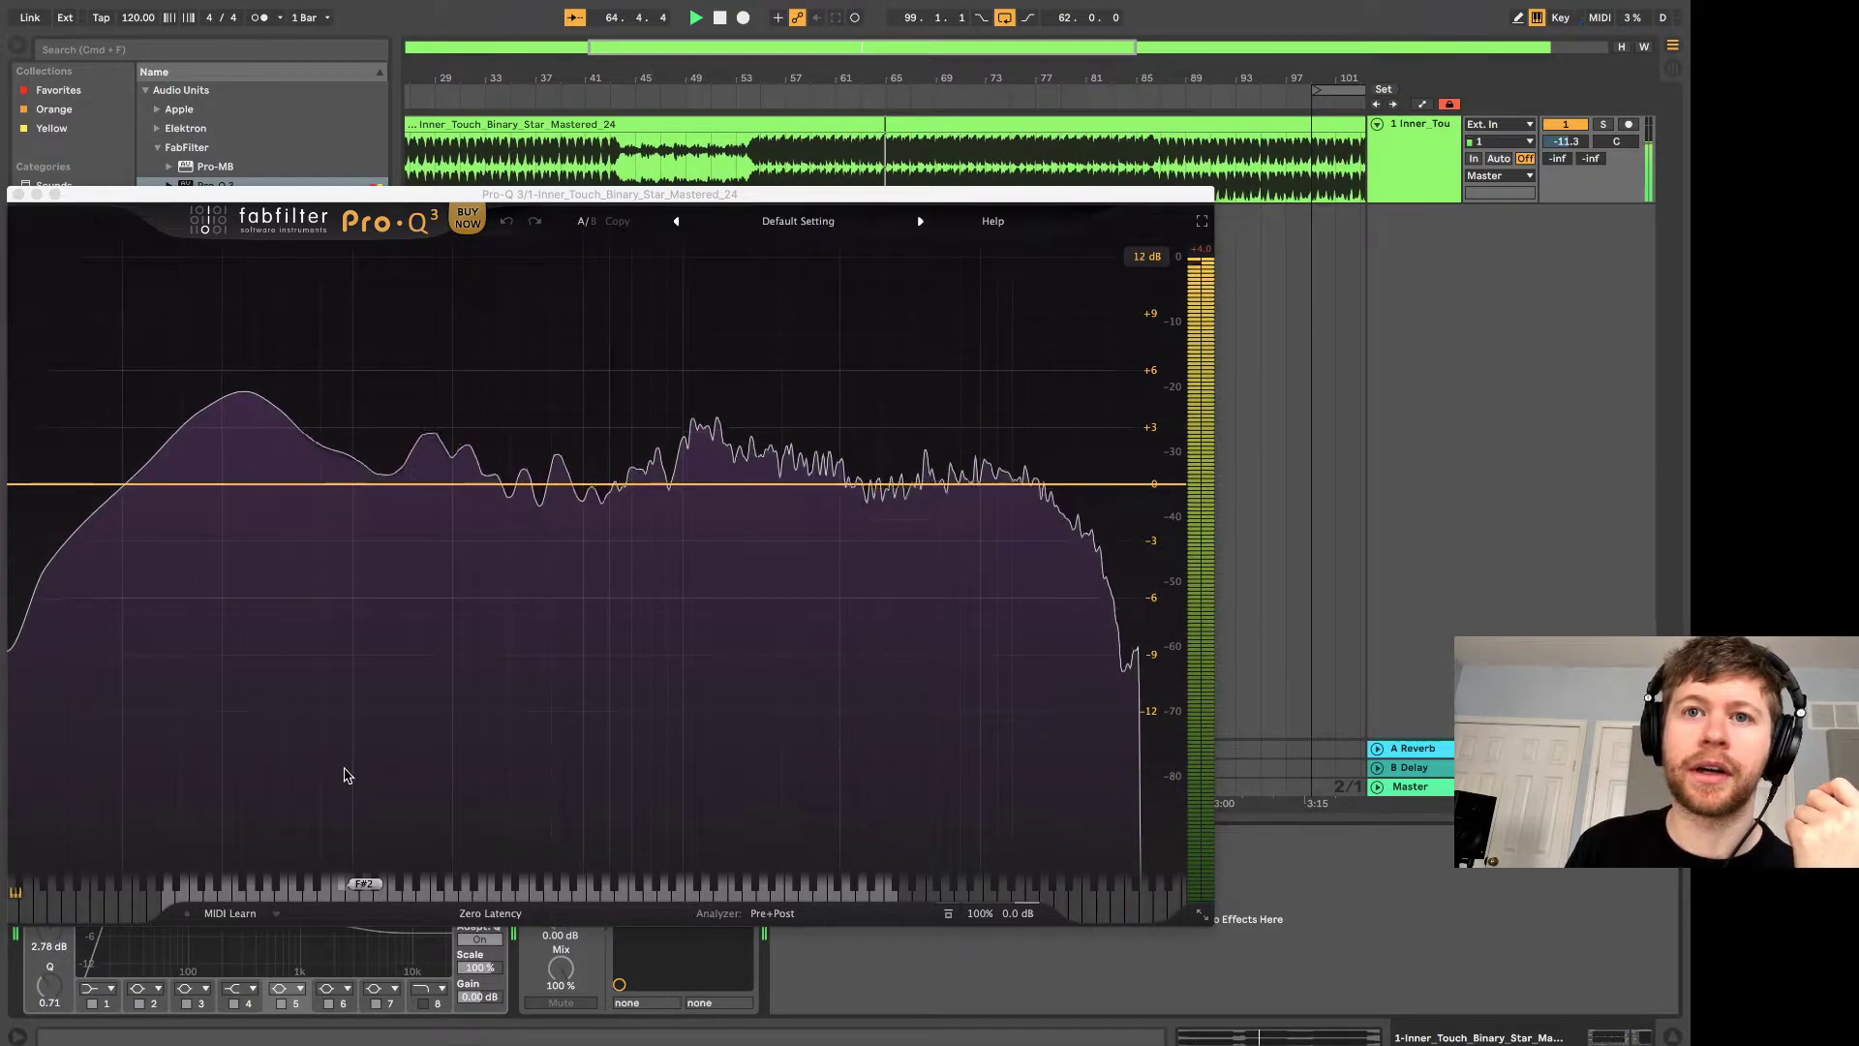
click(15, 895)
click(15, 895)
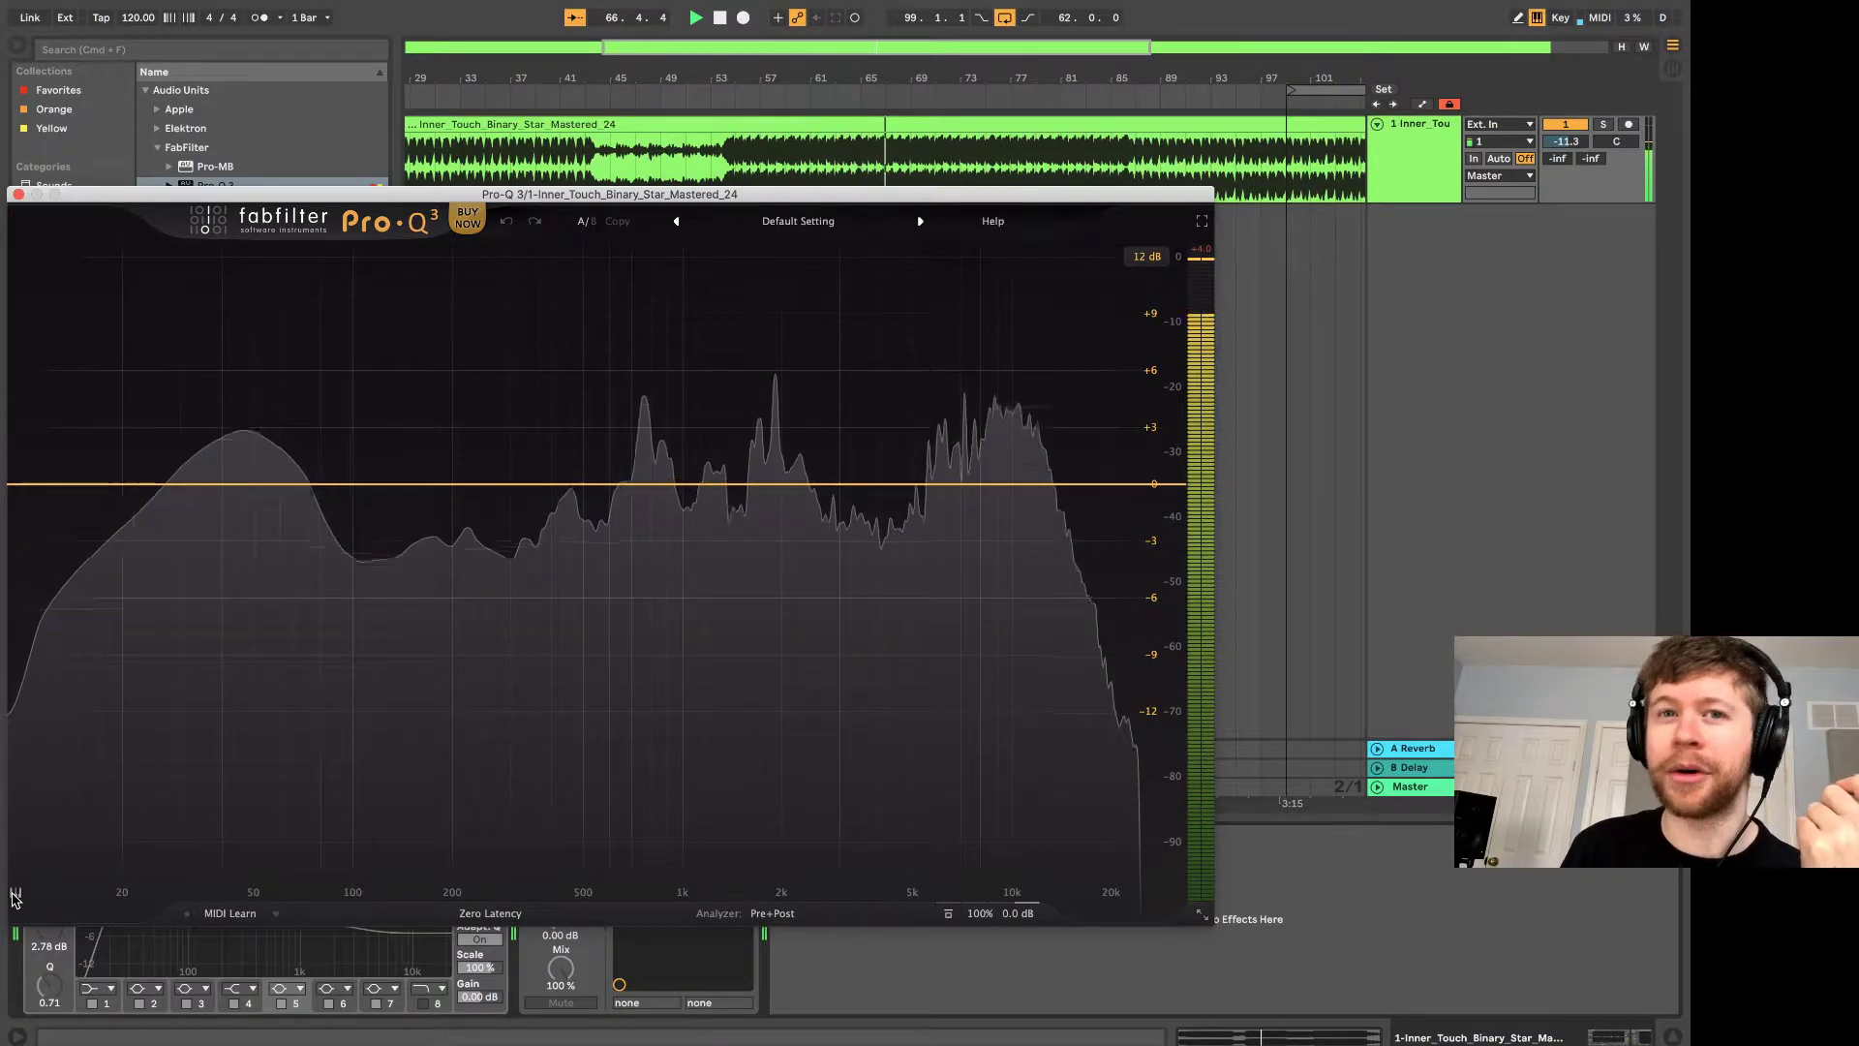
click(16, 894)
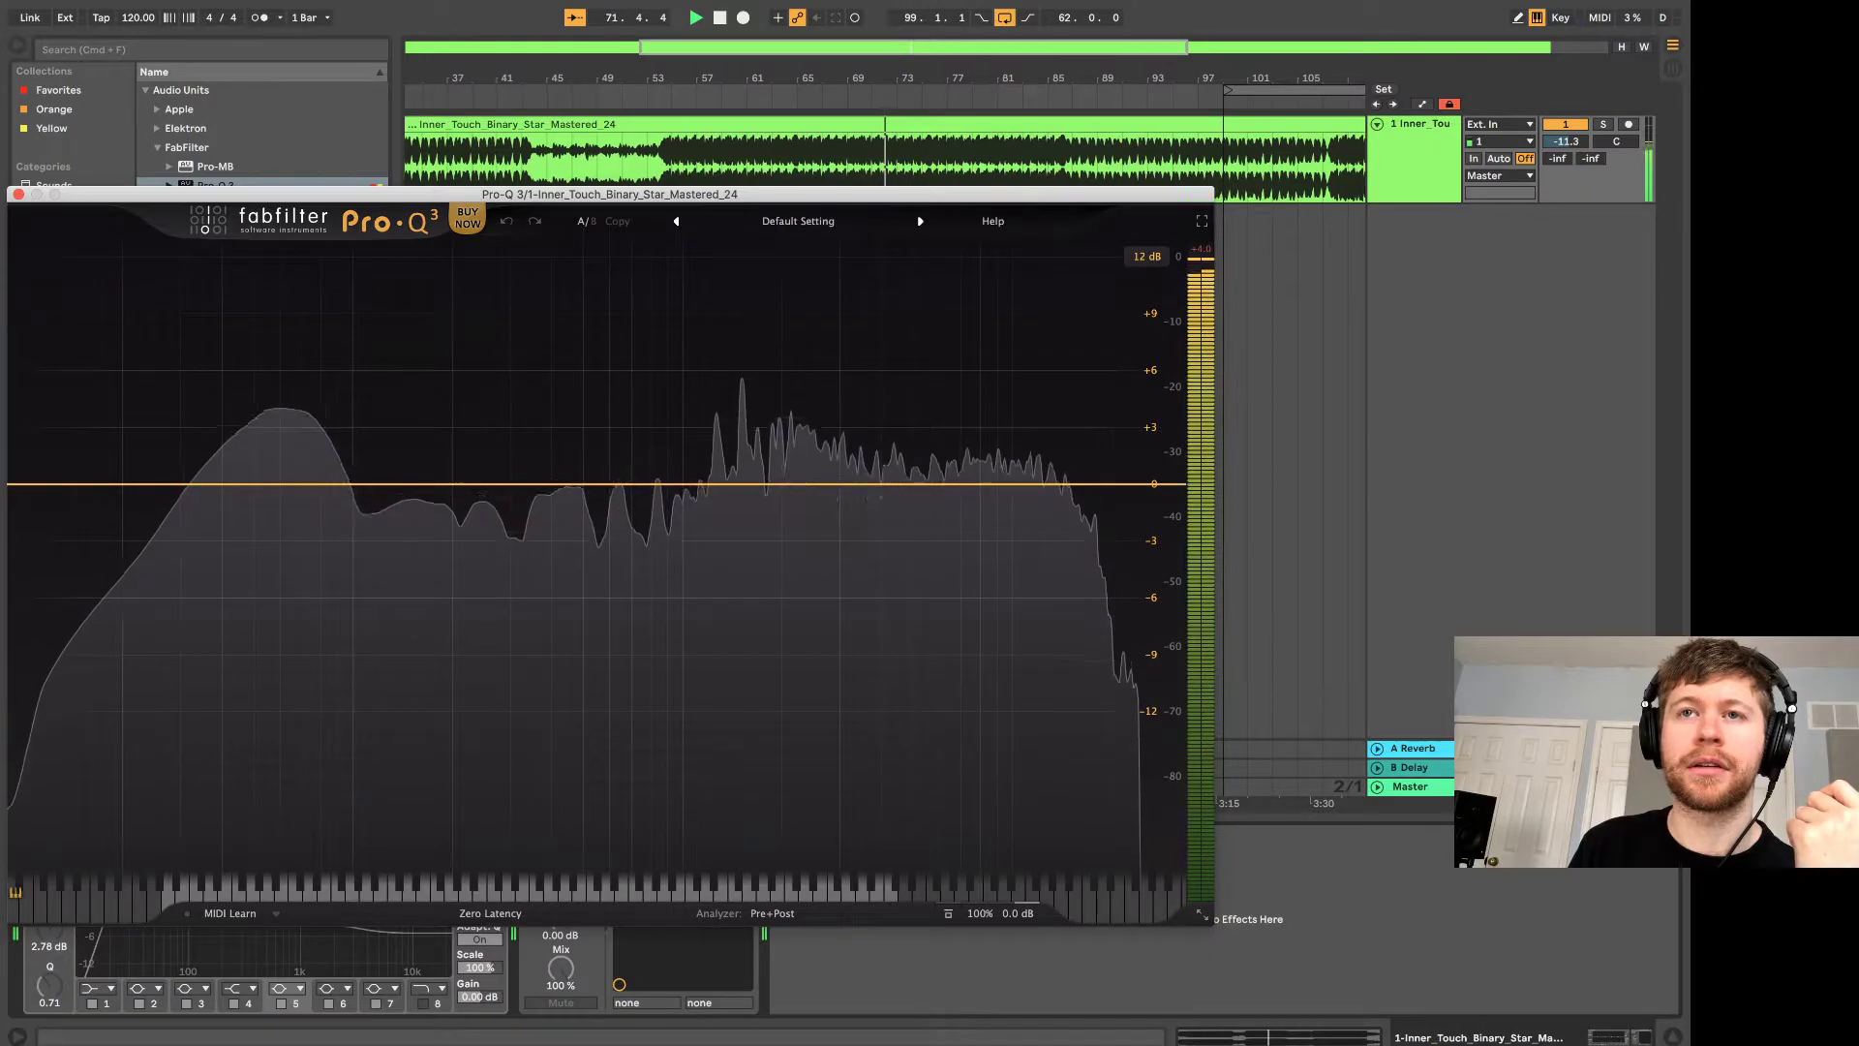
Hide and reopen the Pro-Q 3 window, and switch the piano keyboard back to the frequency scale.
key(super+alt+p)
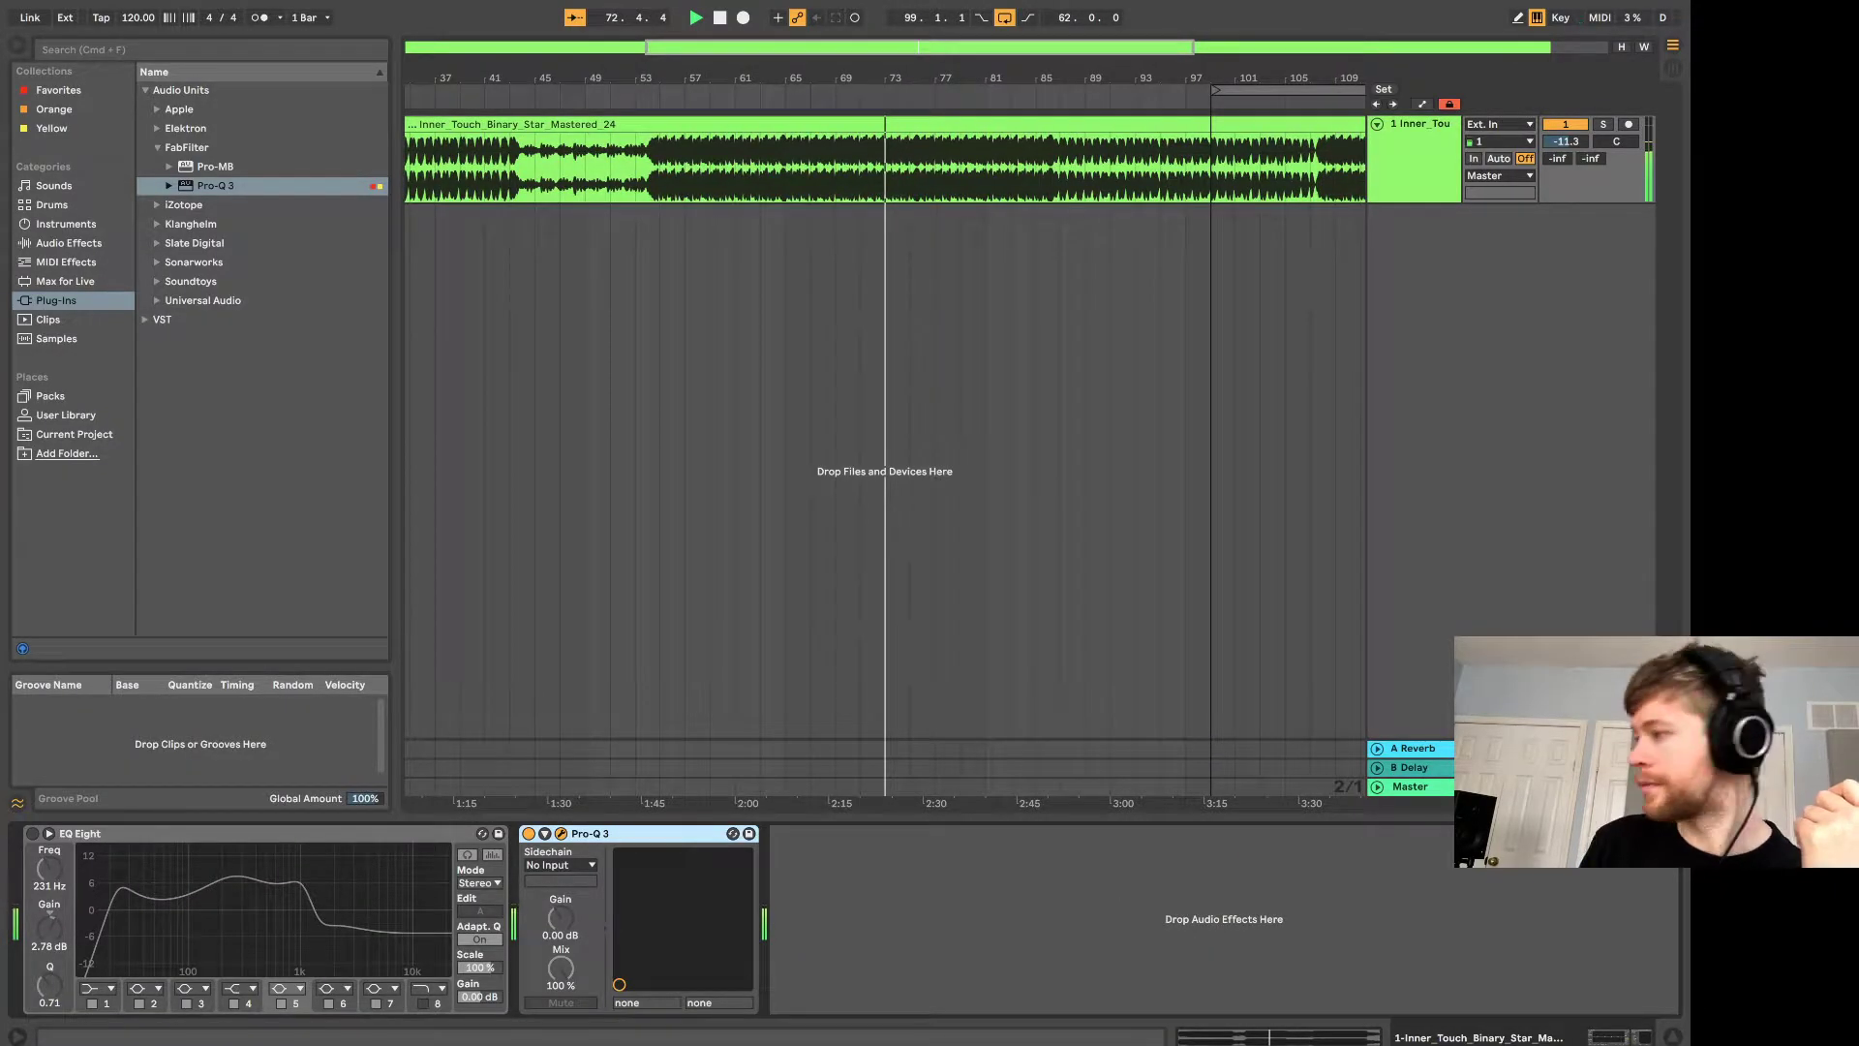
click(561, 833)
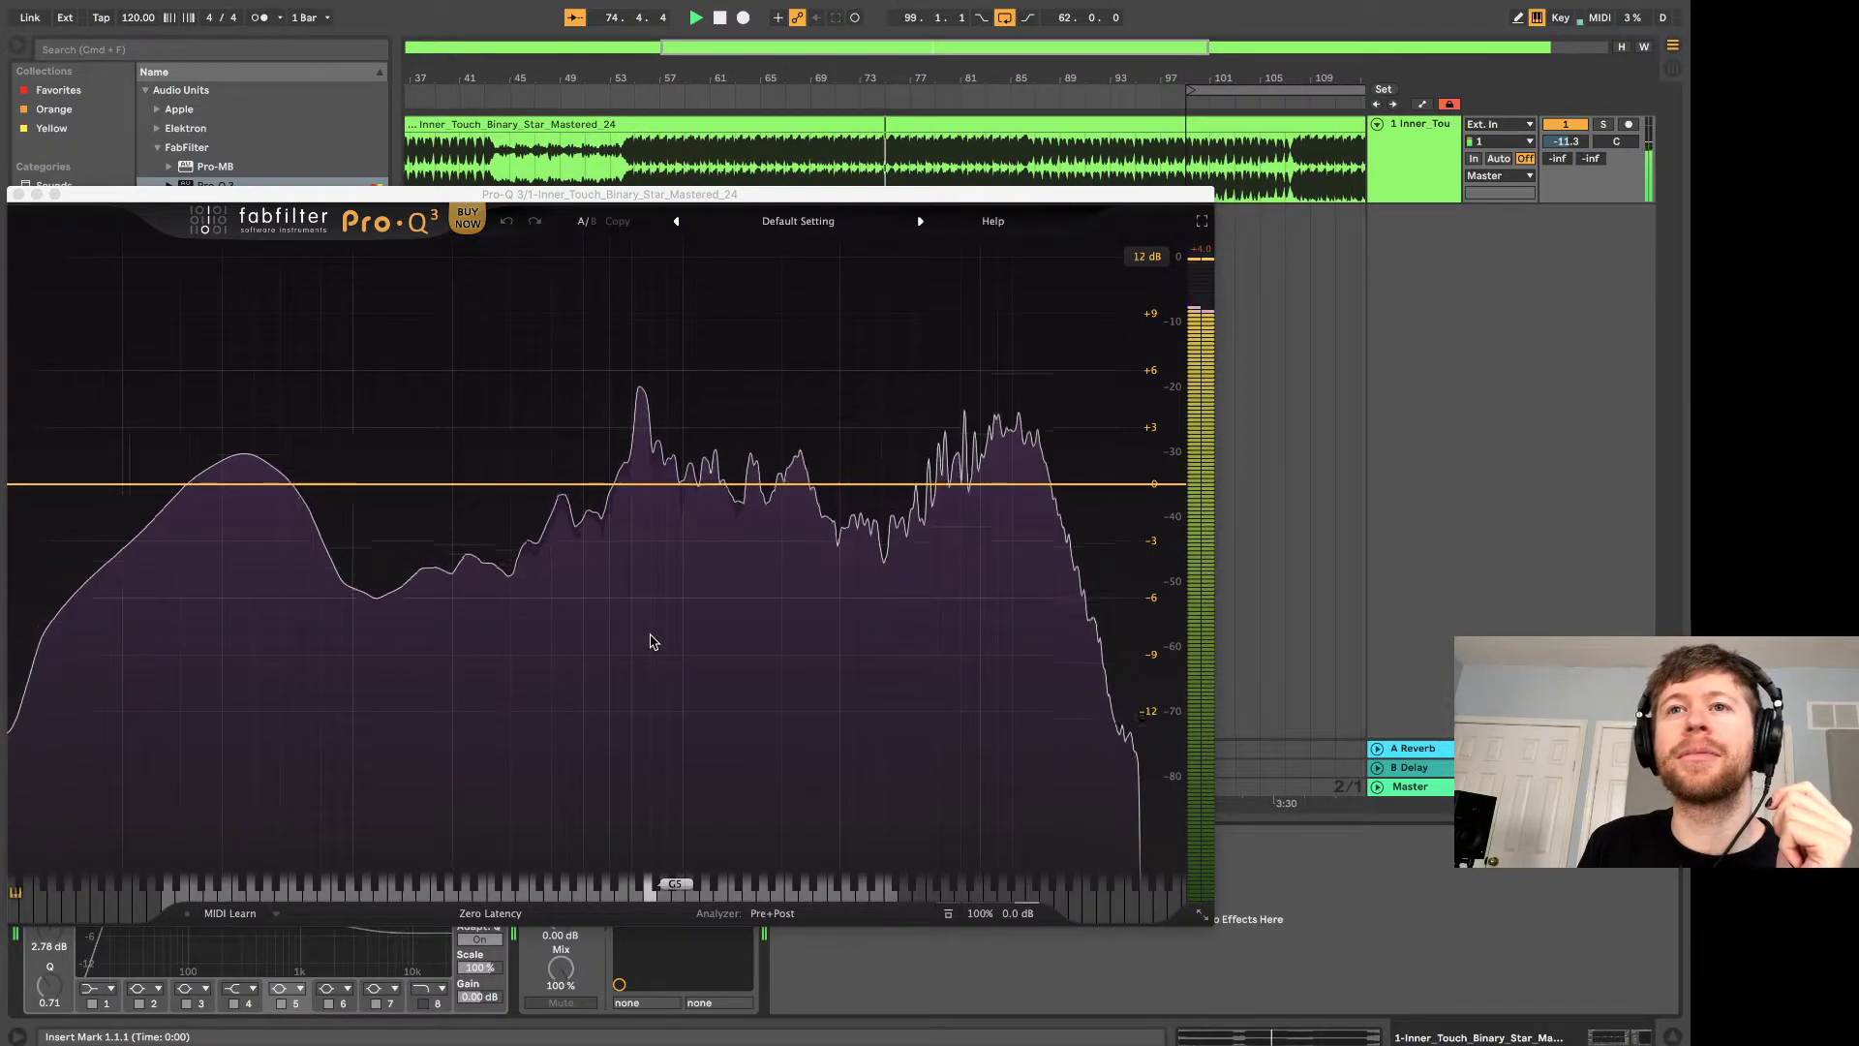
mouse_move(650, 636)
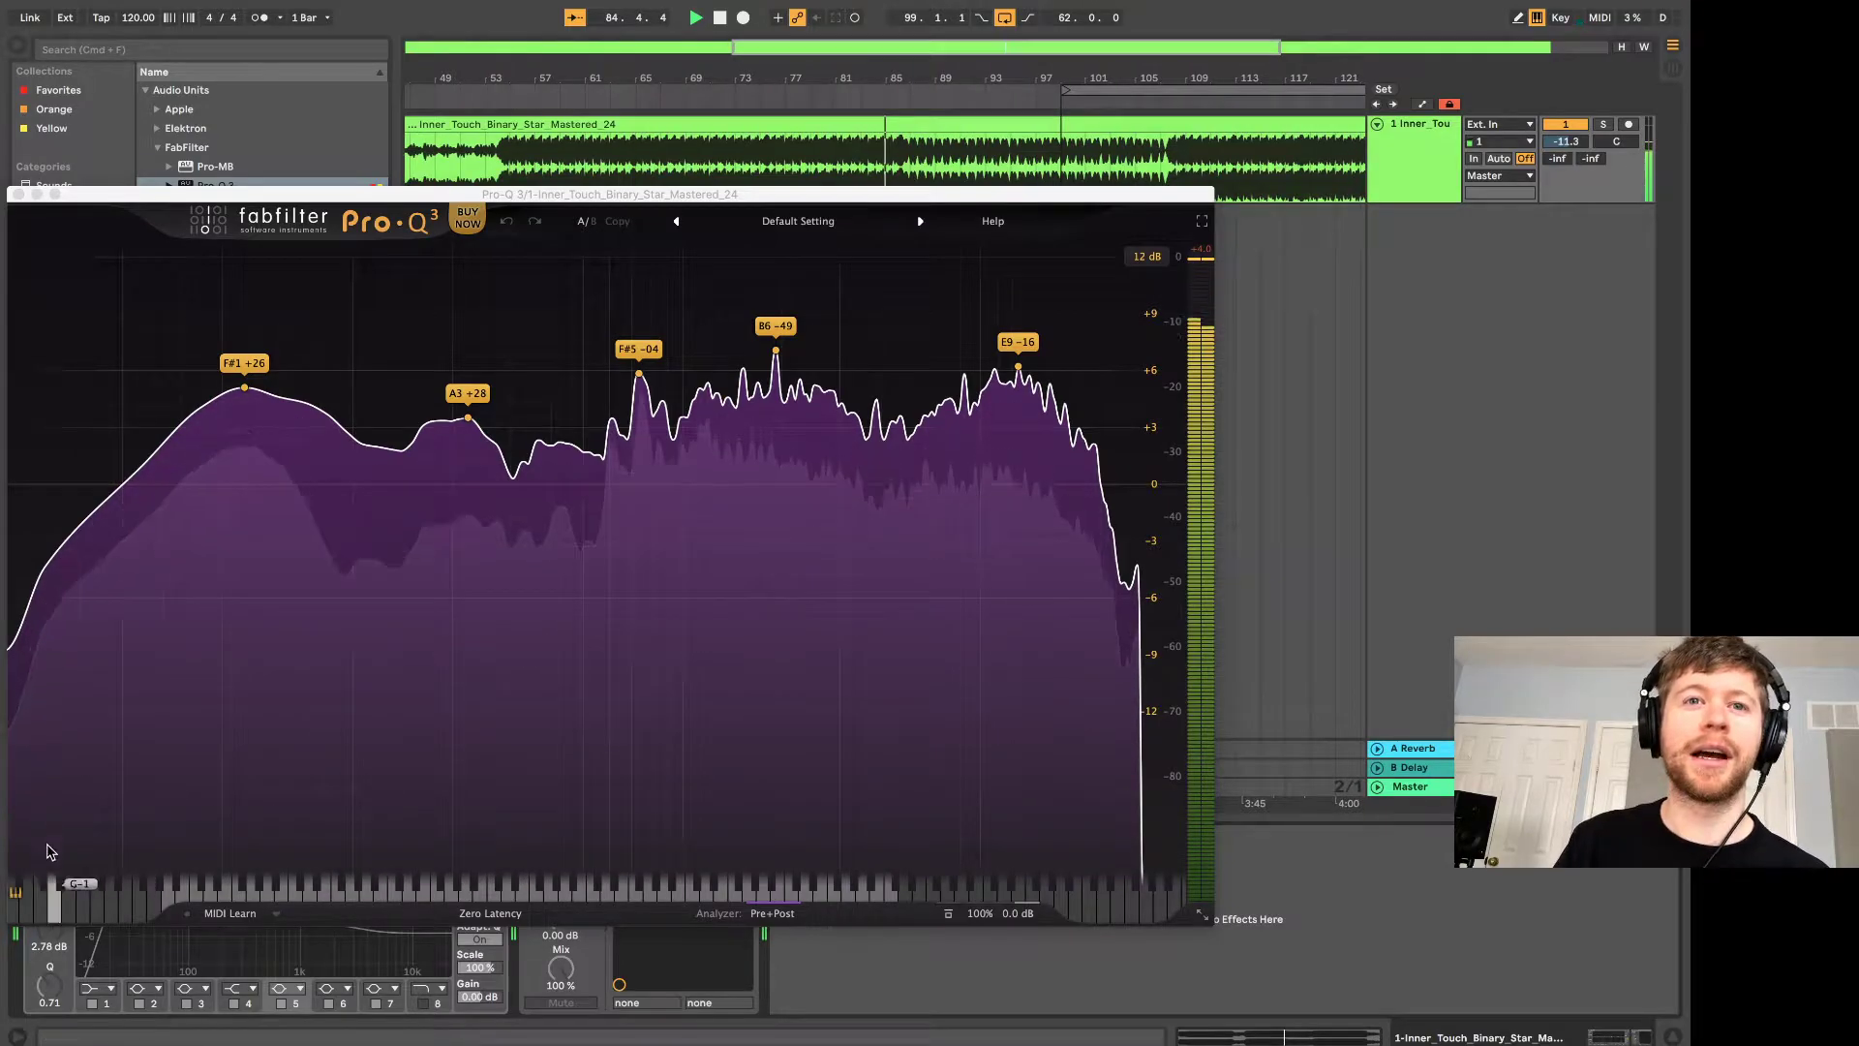
click(16, 893)
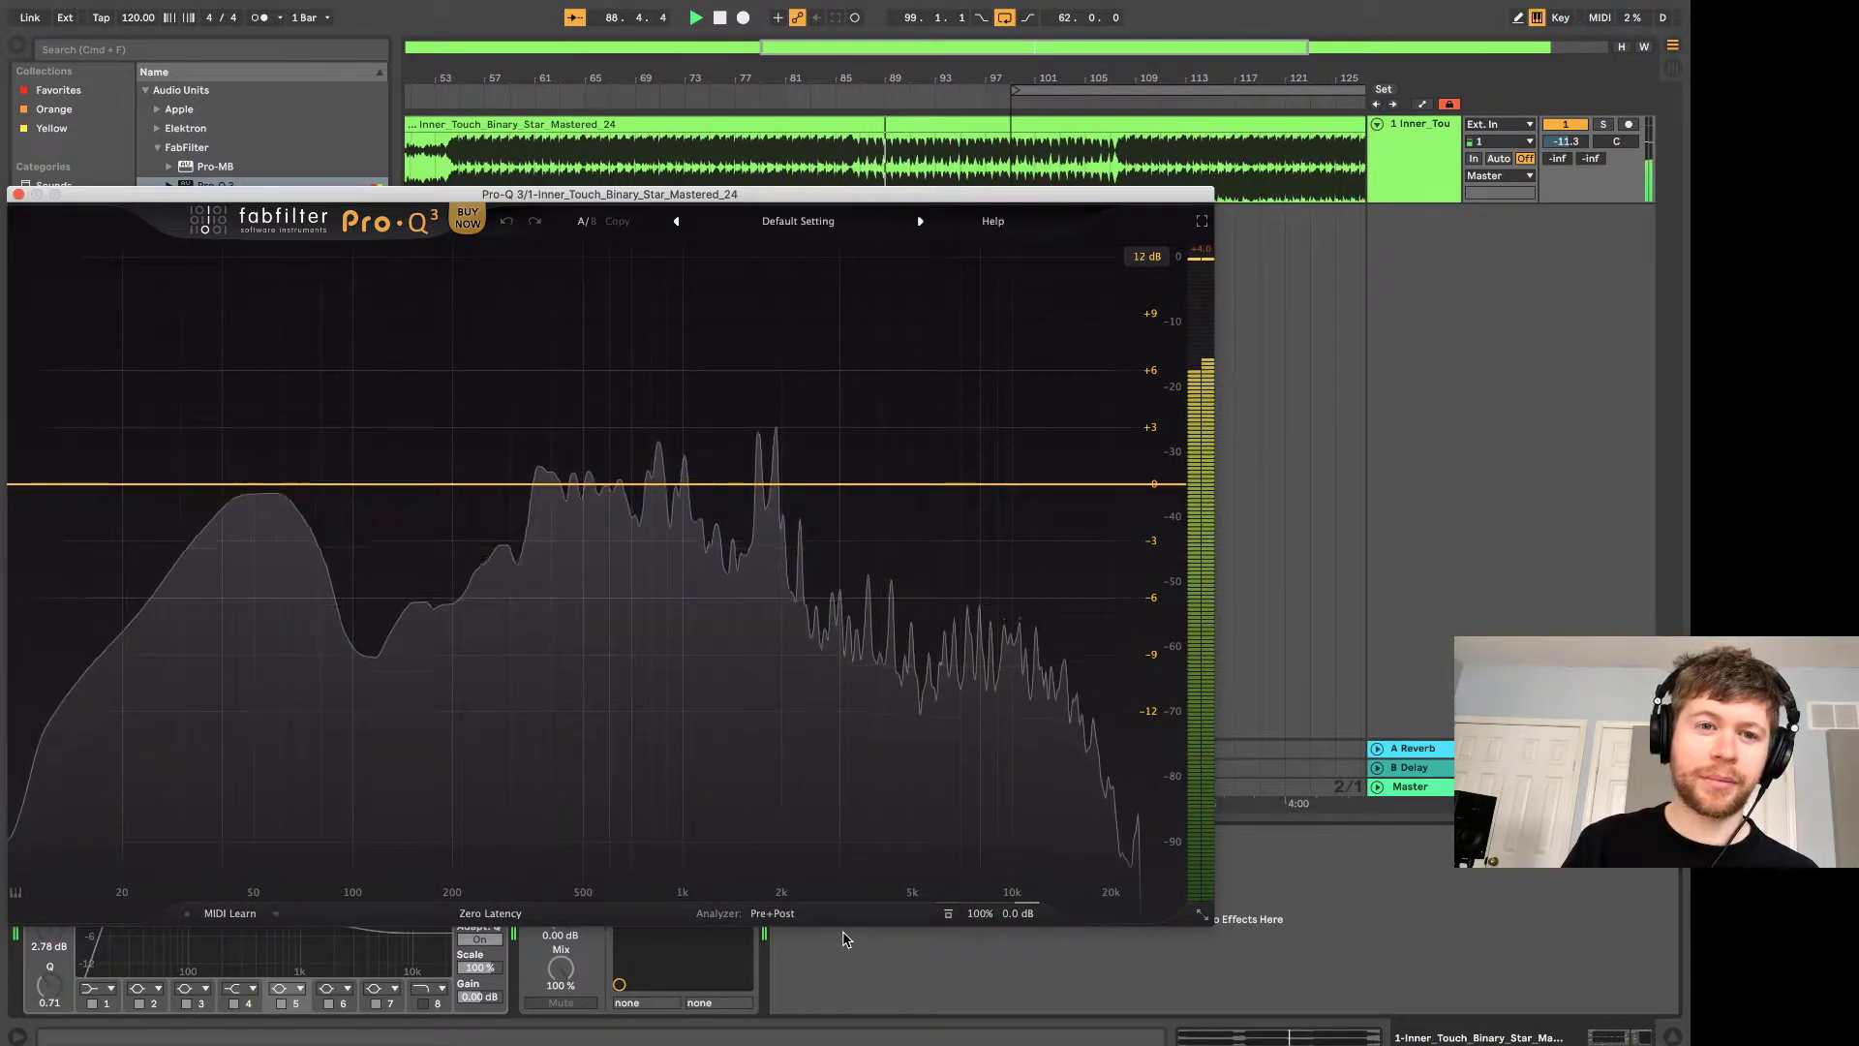
Check the Spectrum Grab option in the analyzer settings and pull the 1.7 kHz peak down to about -6.75 dB.
click(766, 915)
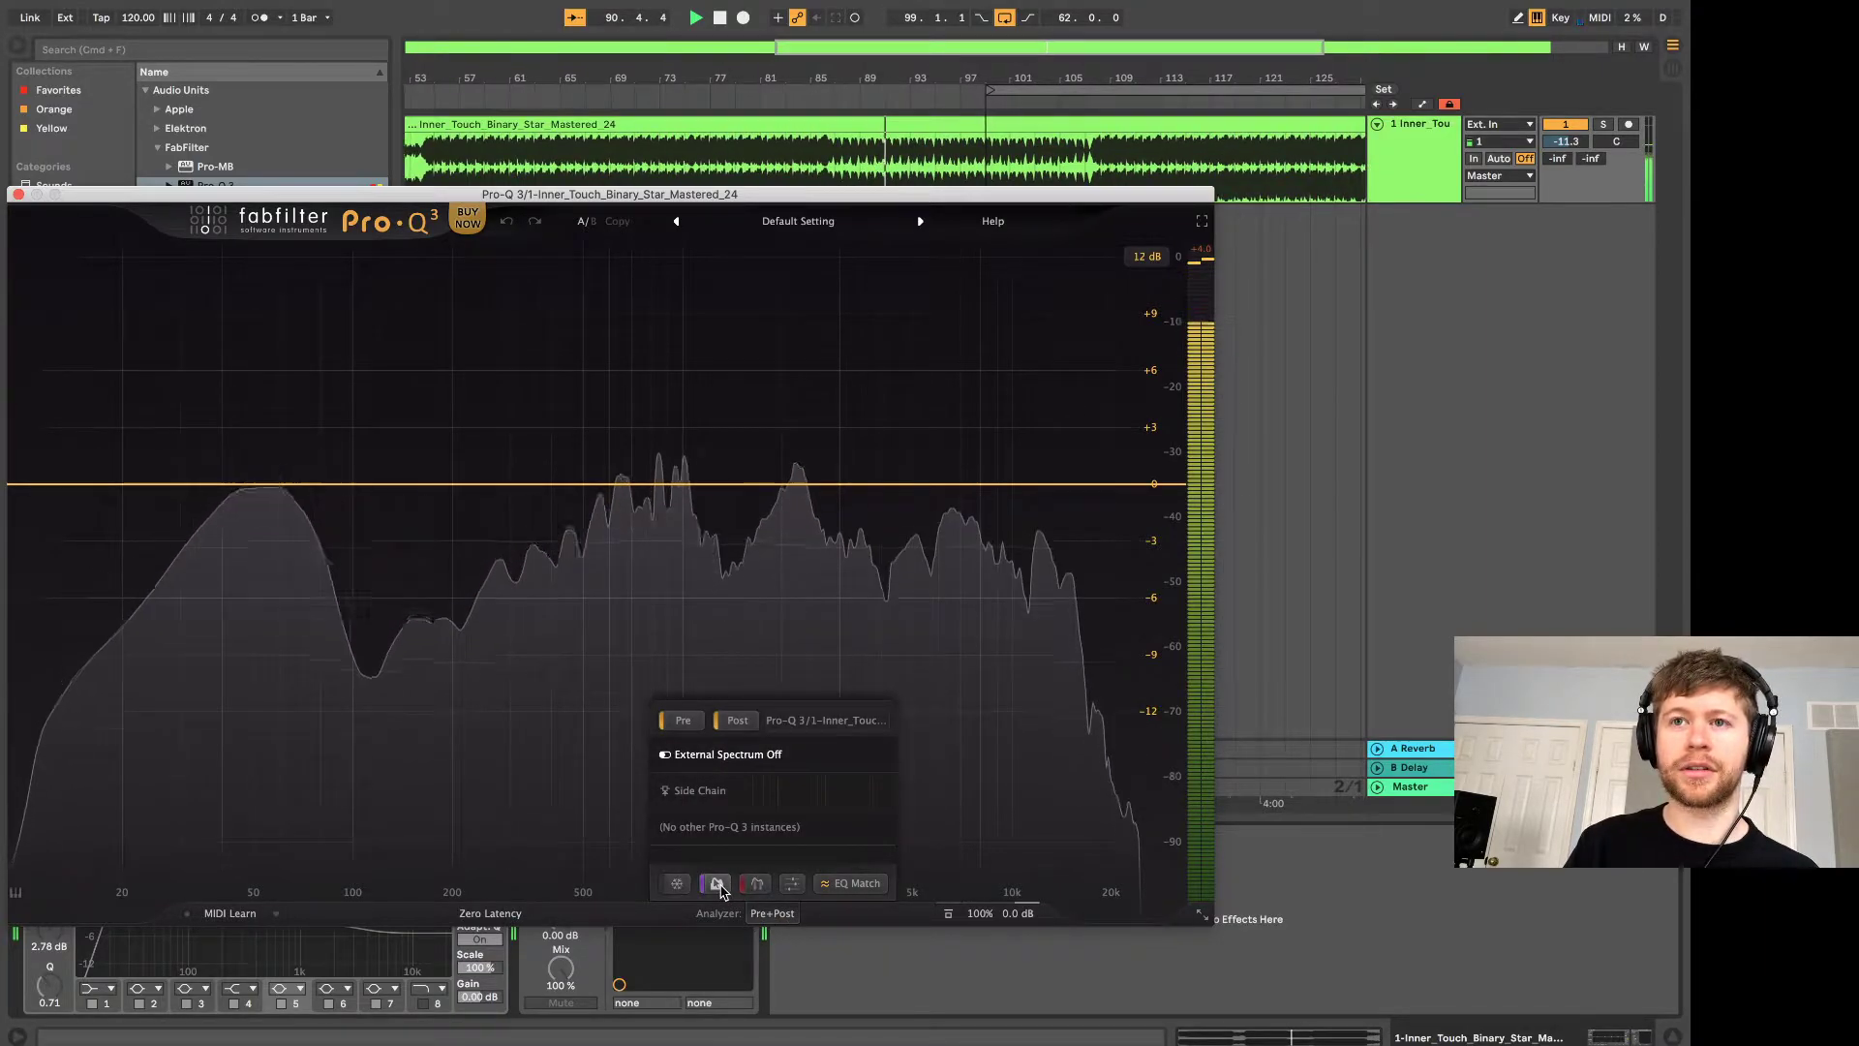
mouse_move(720, 888)
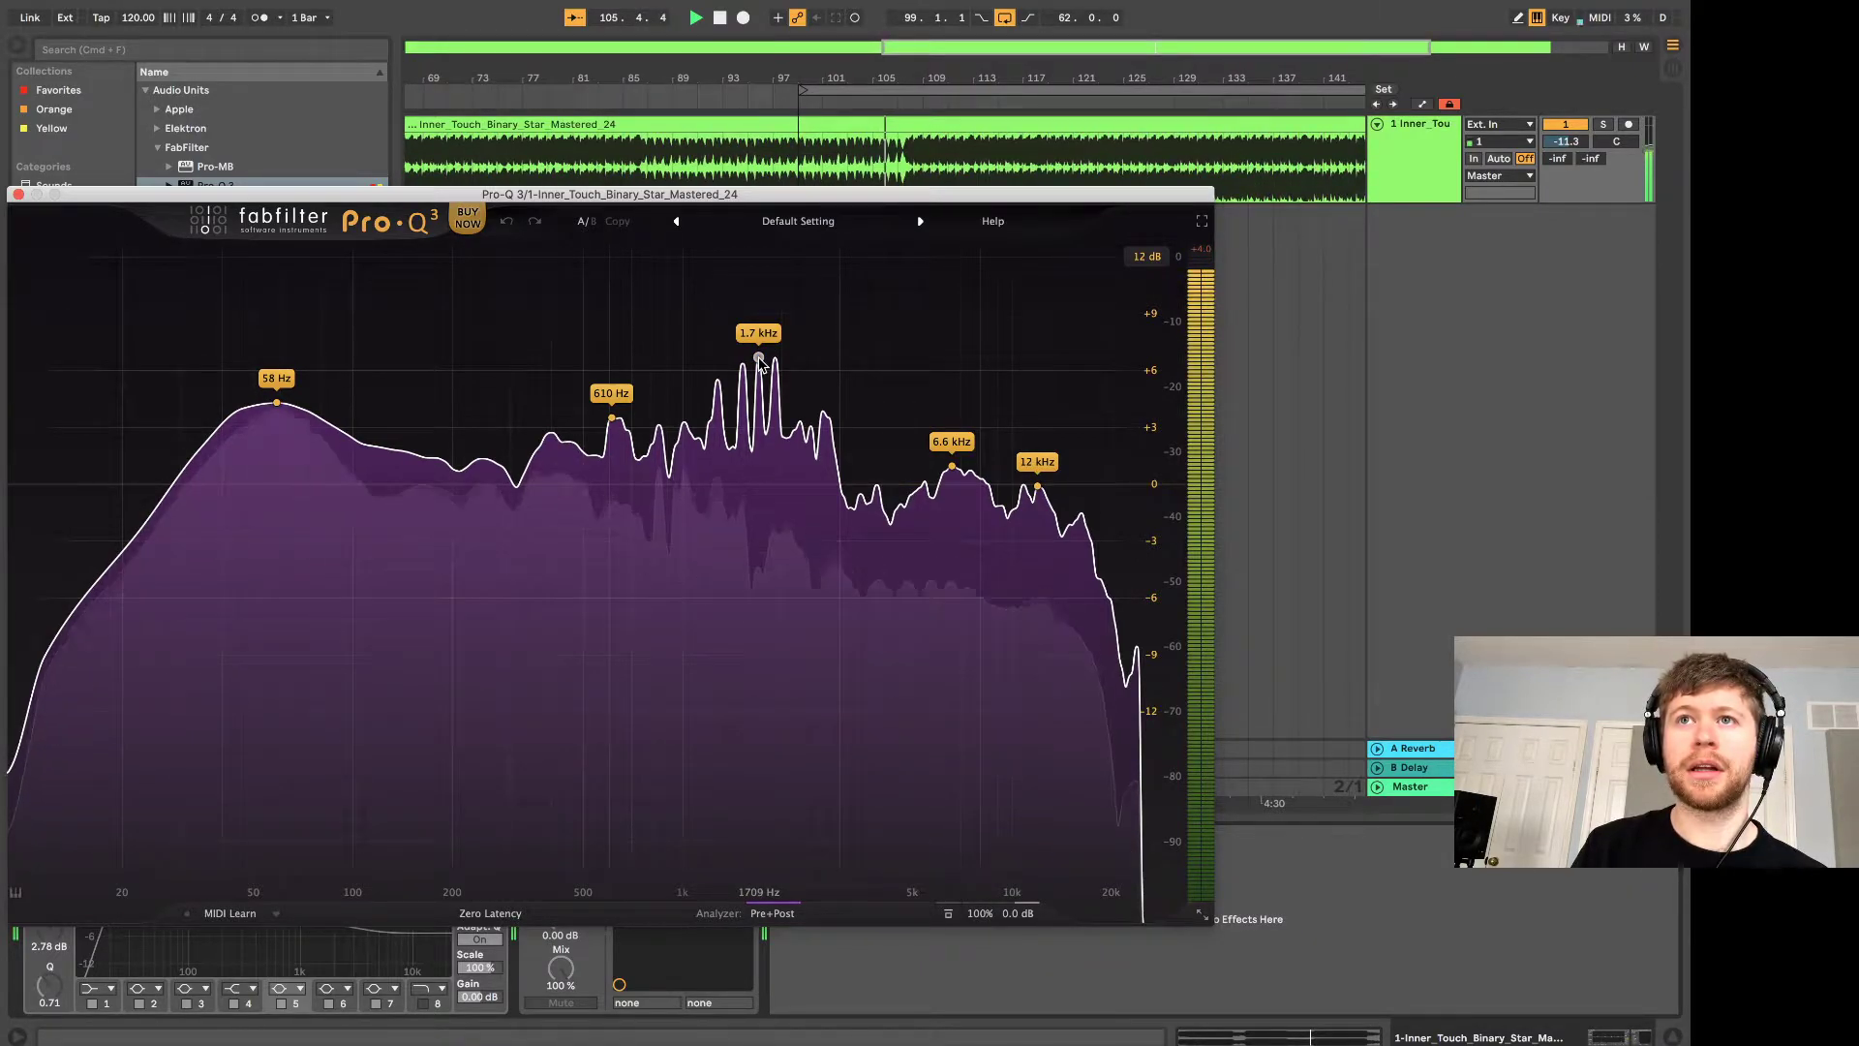
drag(759, 361, 759, 407)
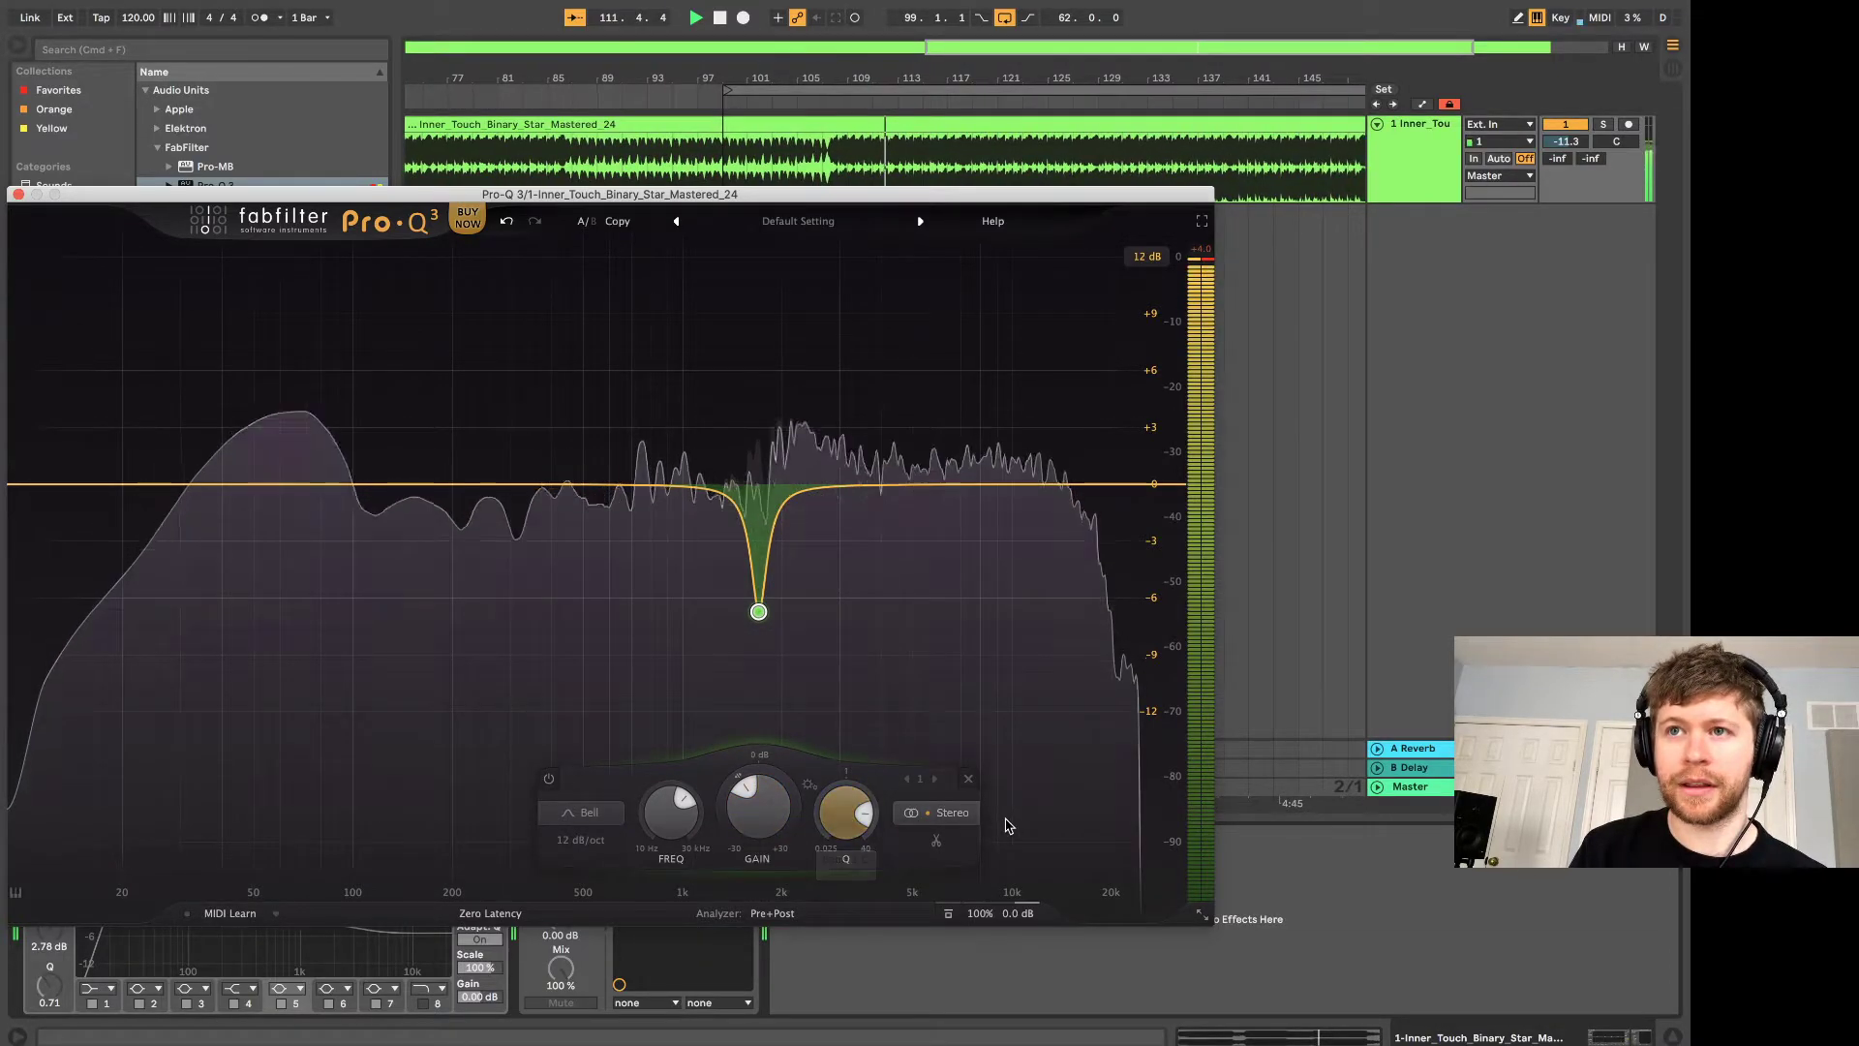
Set the Q of the 1.7 kHz cut to about 5.133 and view the filter shapes, keeping Bell.
mouse_move(849, 830)
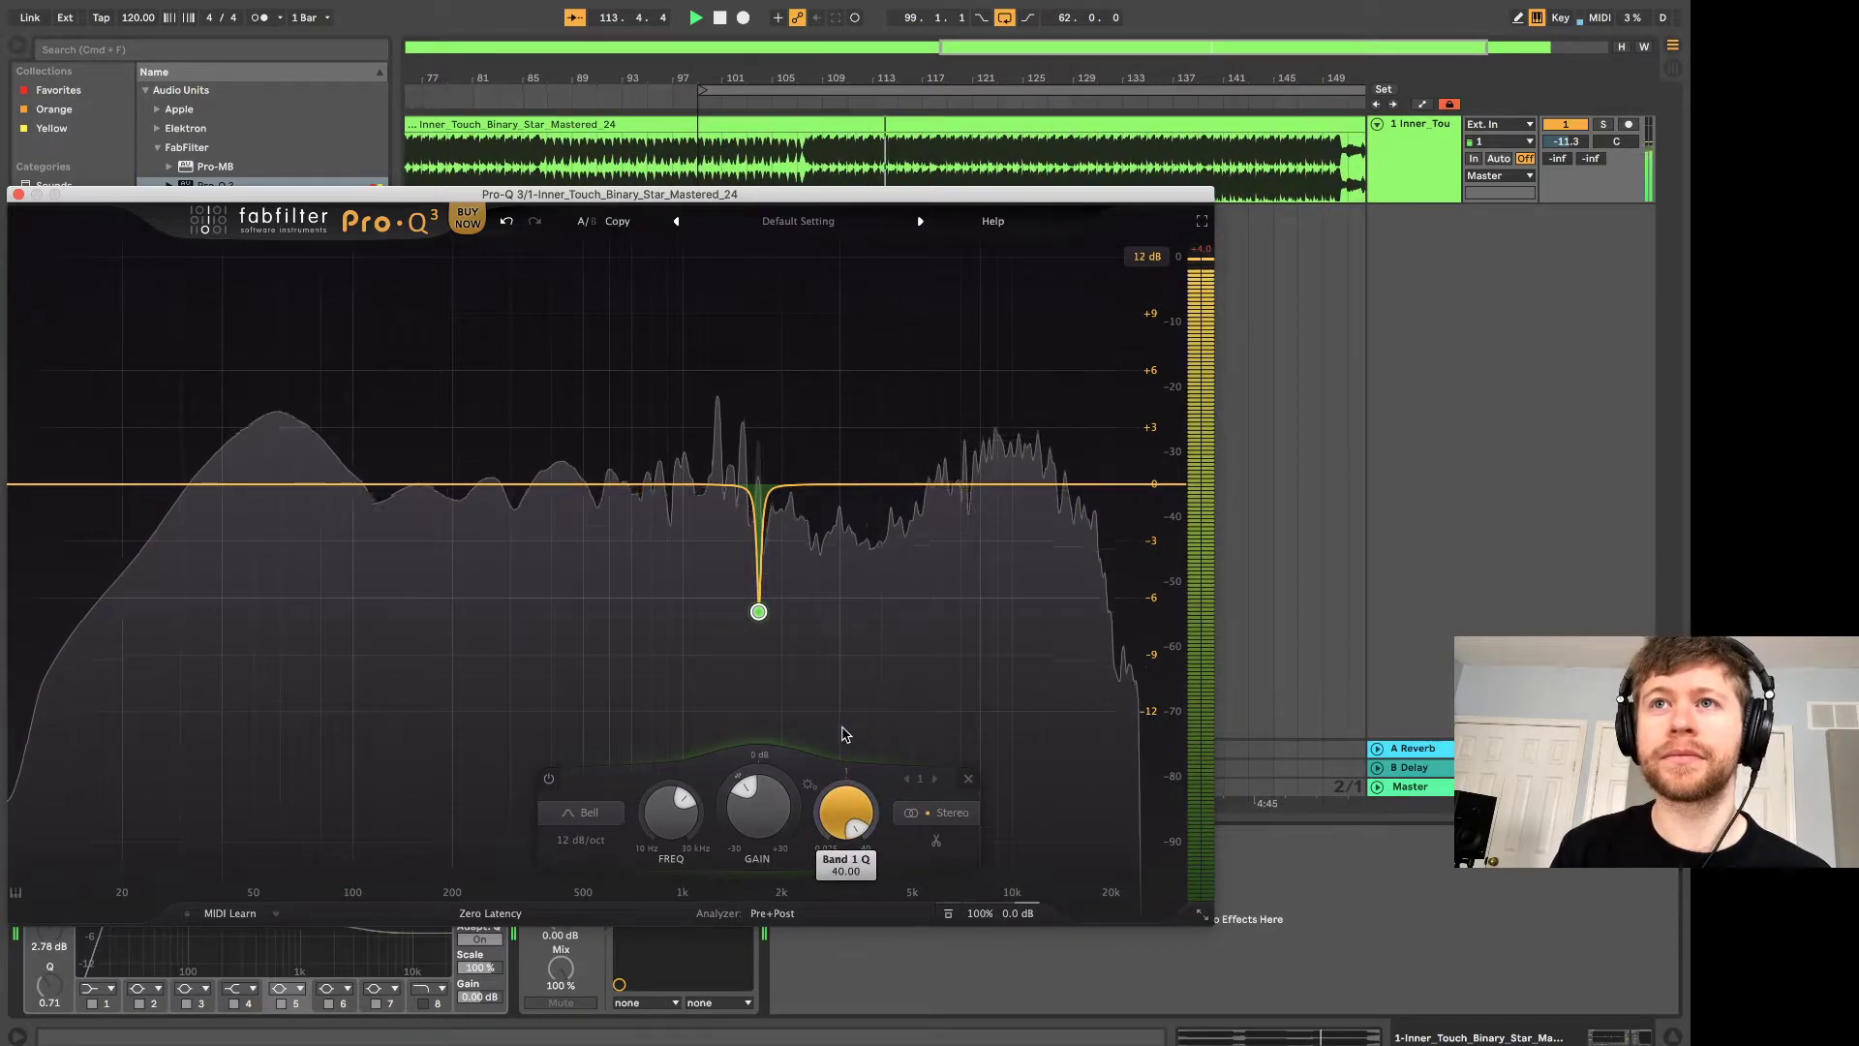
drag(842, 692, 840, 758)
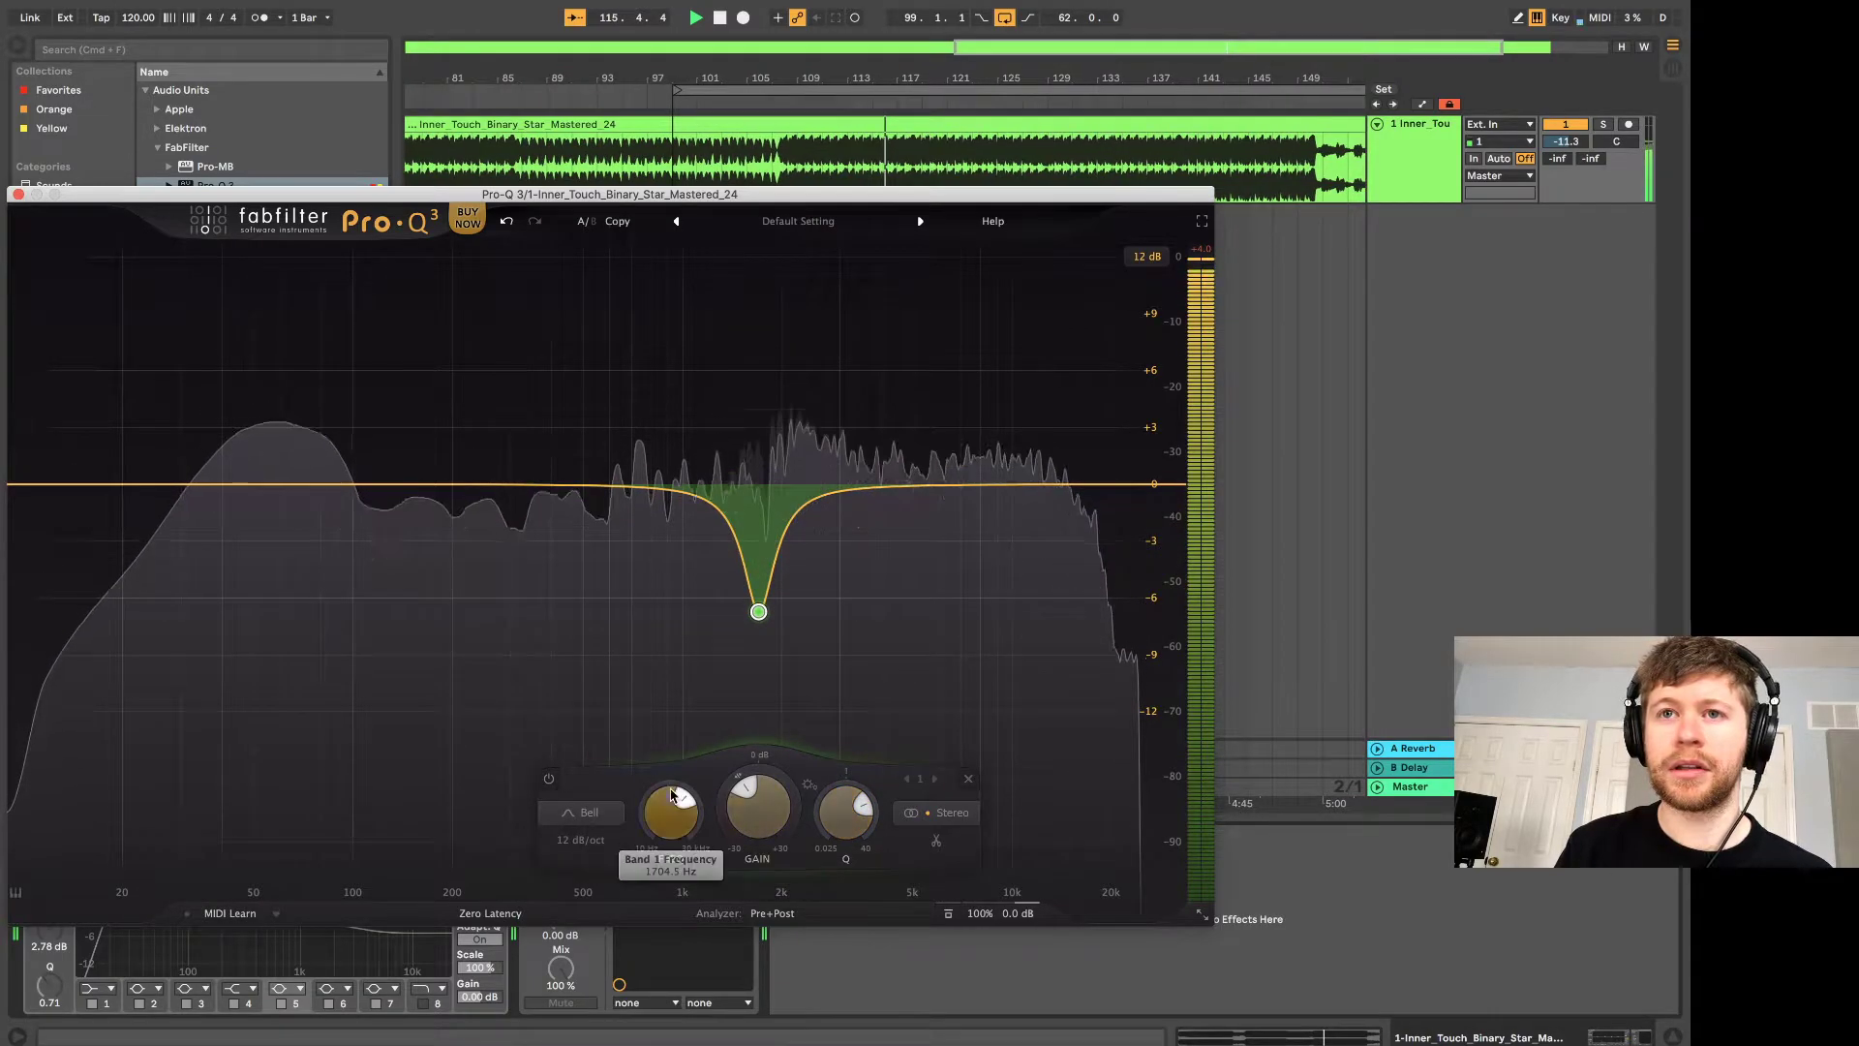
click(590, 814)
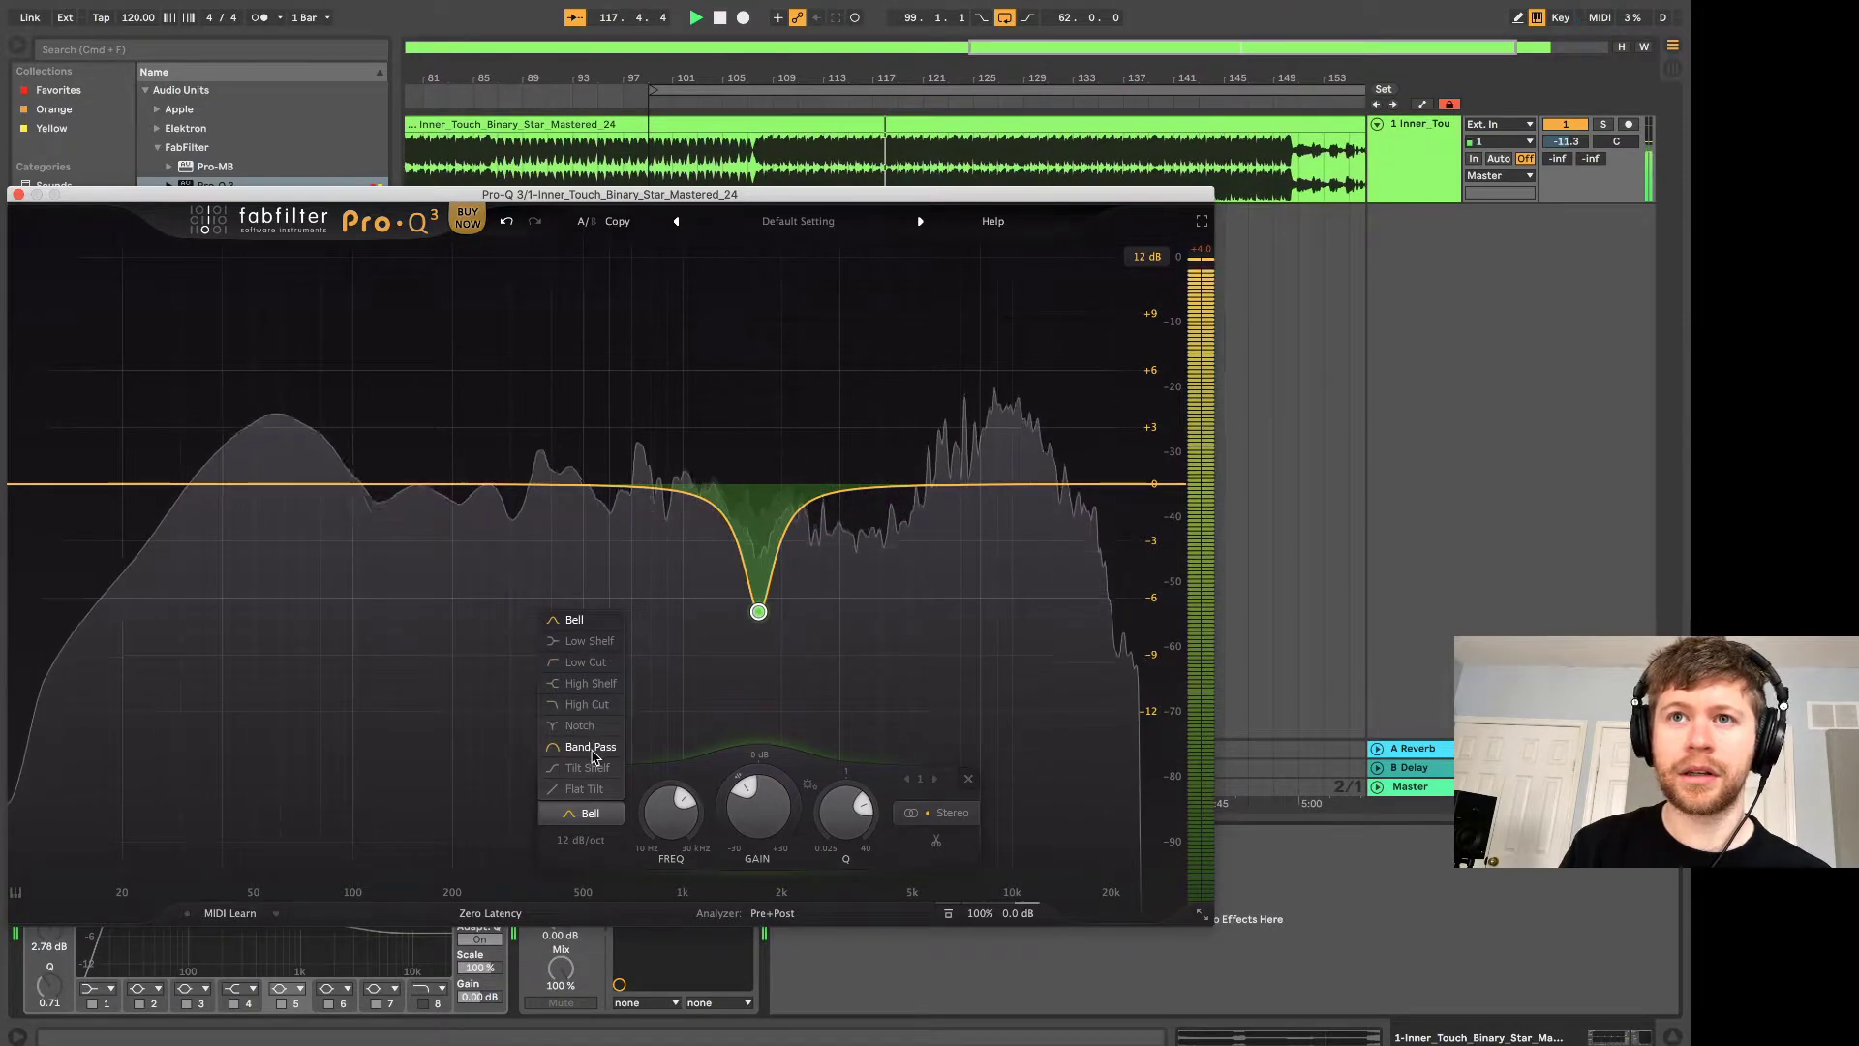
click(758, 614)
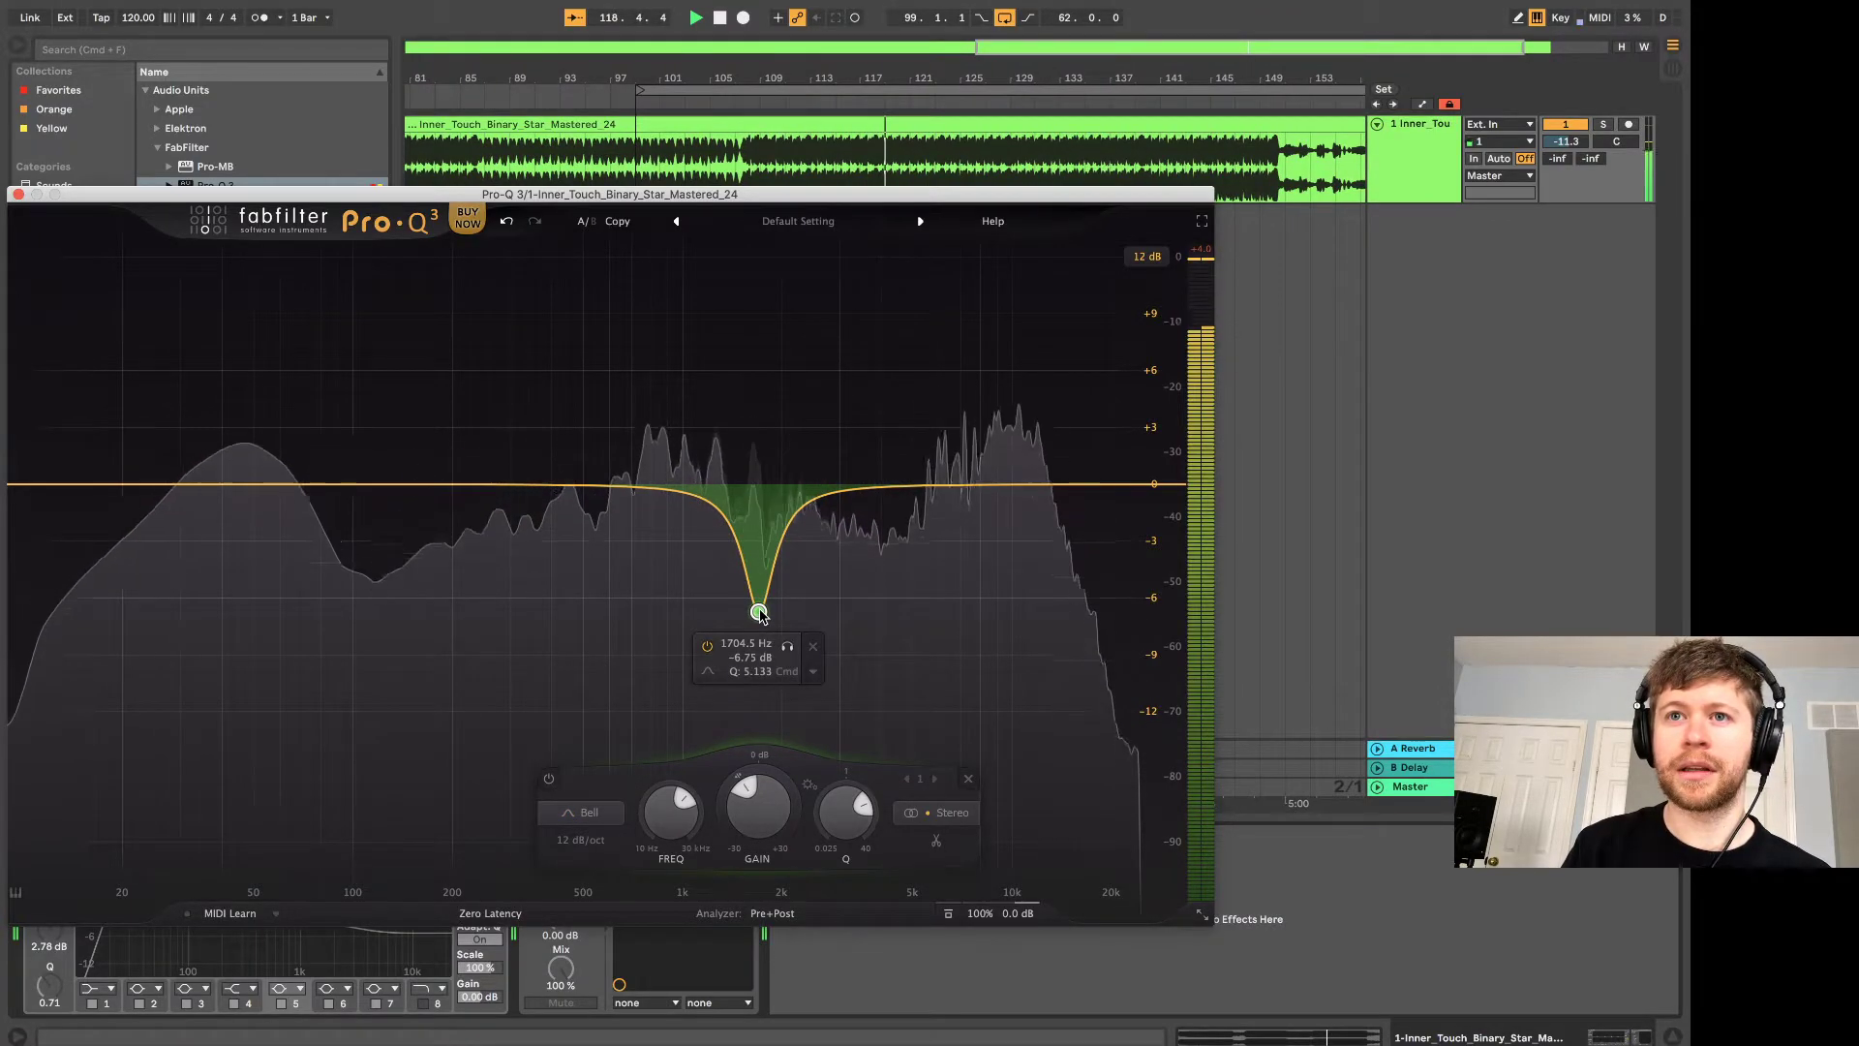
Audition the 1.7 kHz cut by toggling its bypass and solo, and leave the band bypassed.
click(550, 781)
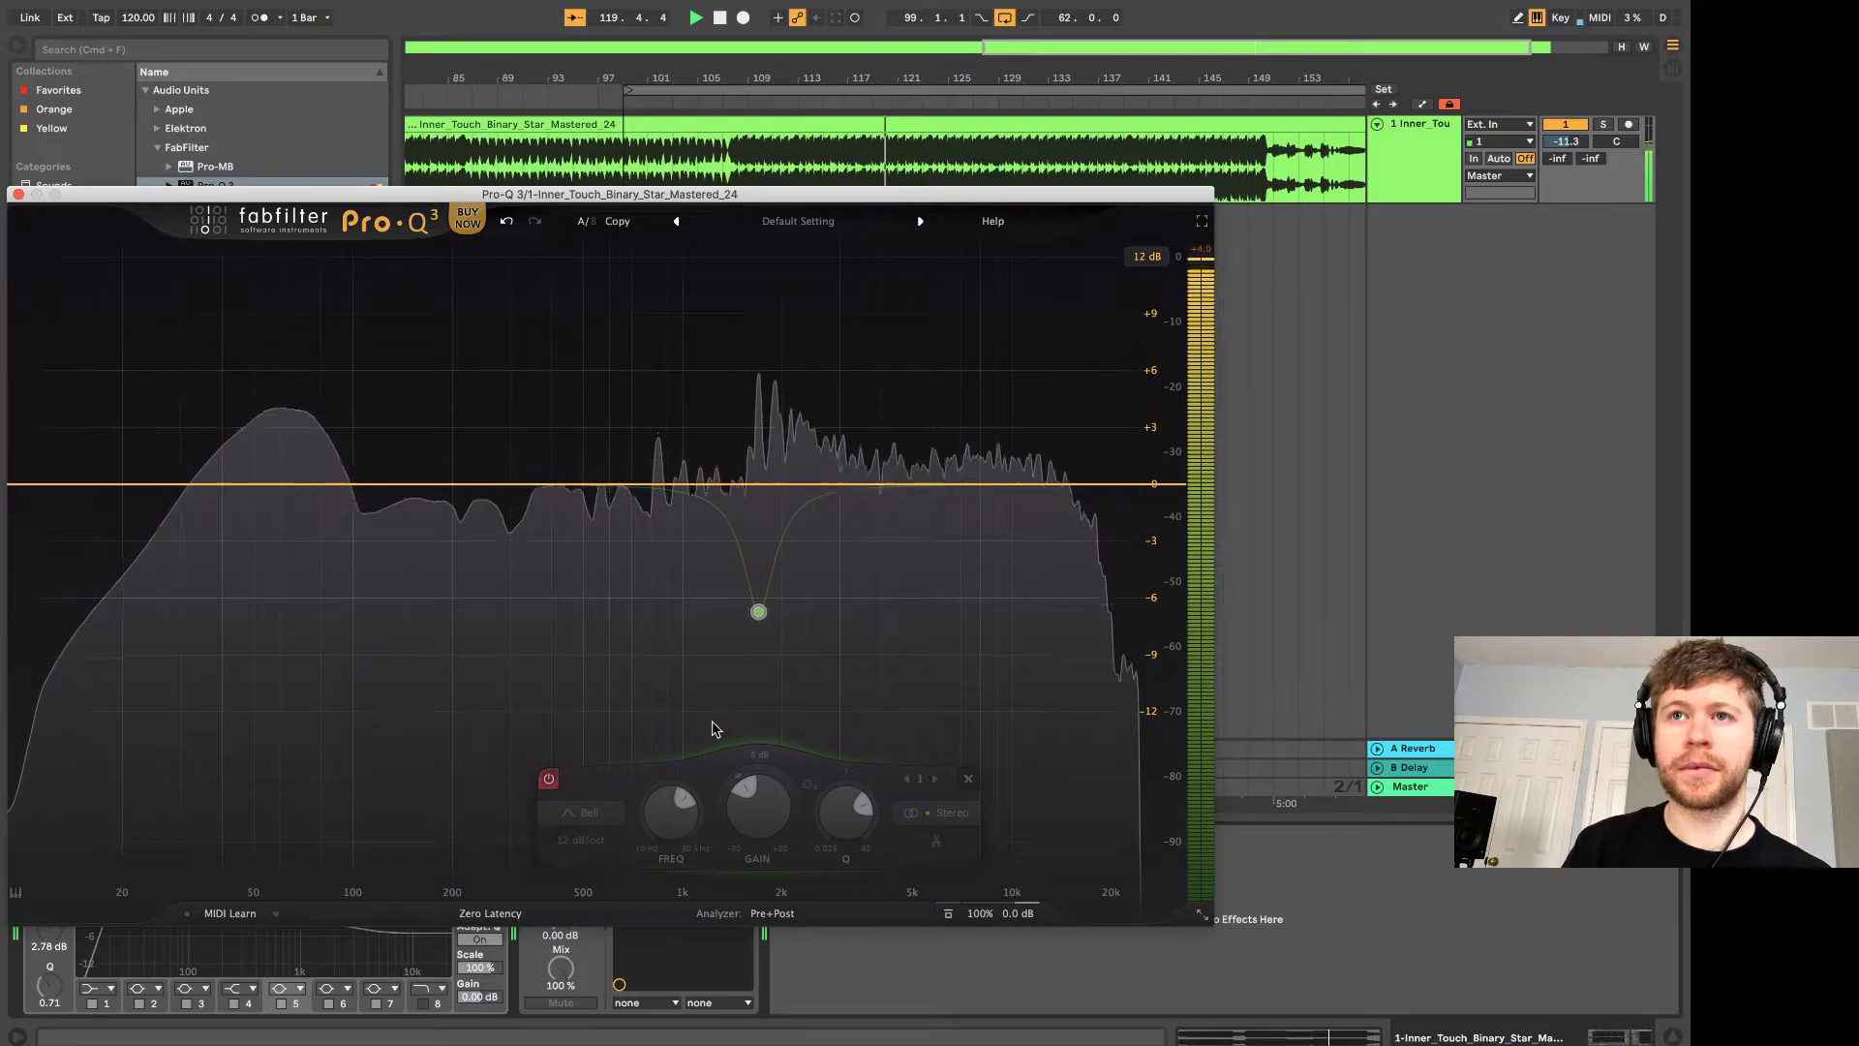
mouse_move(771, 624)
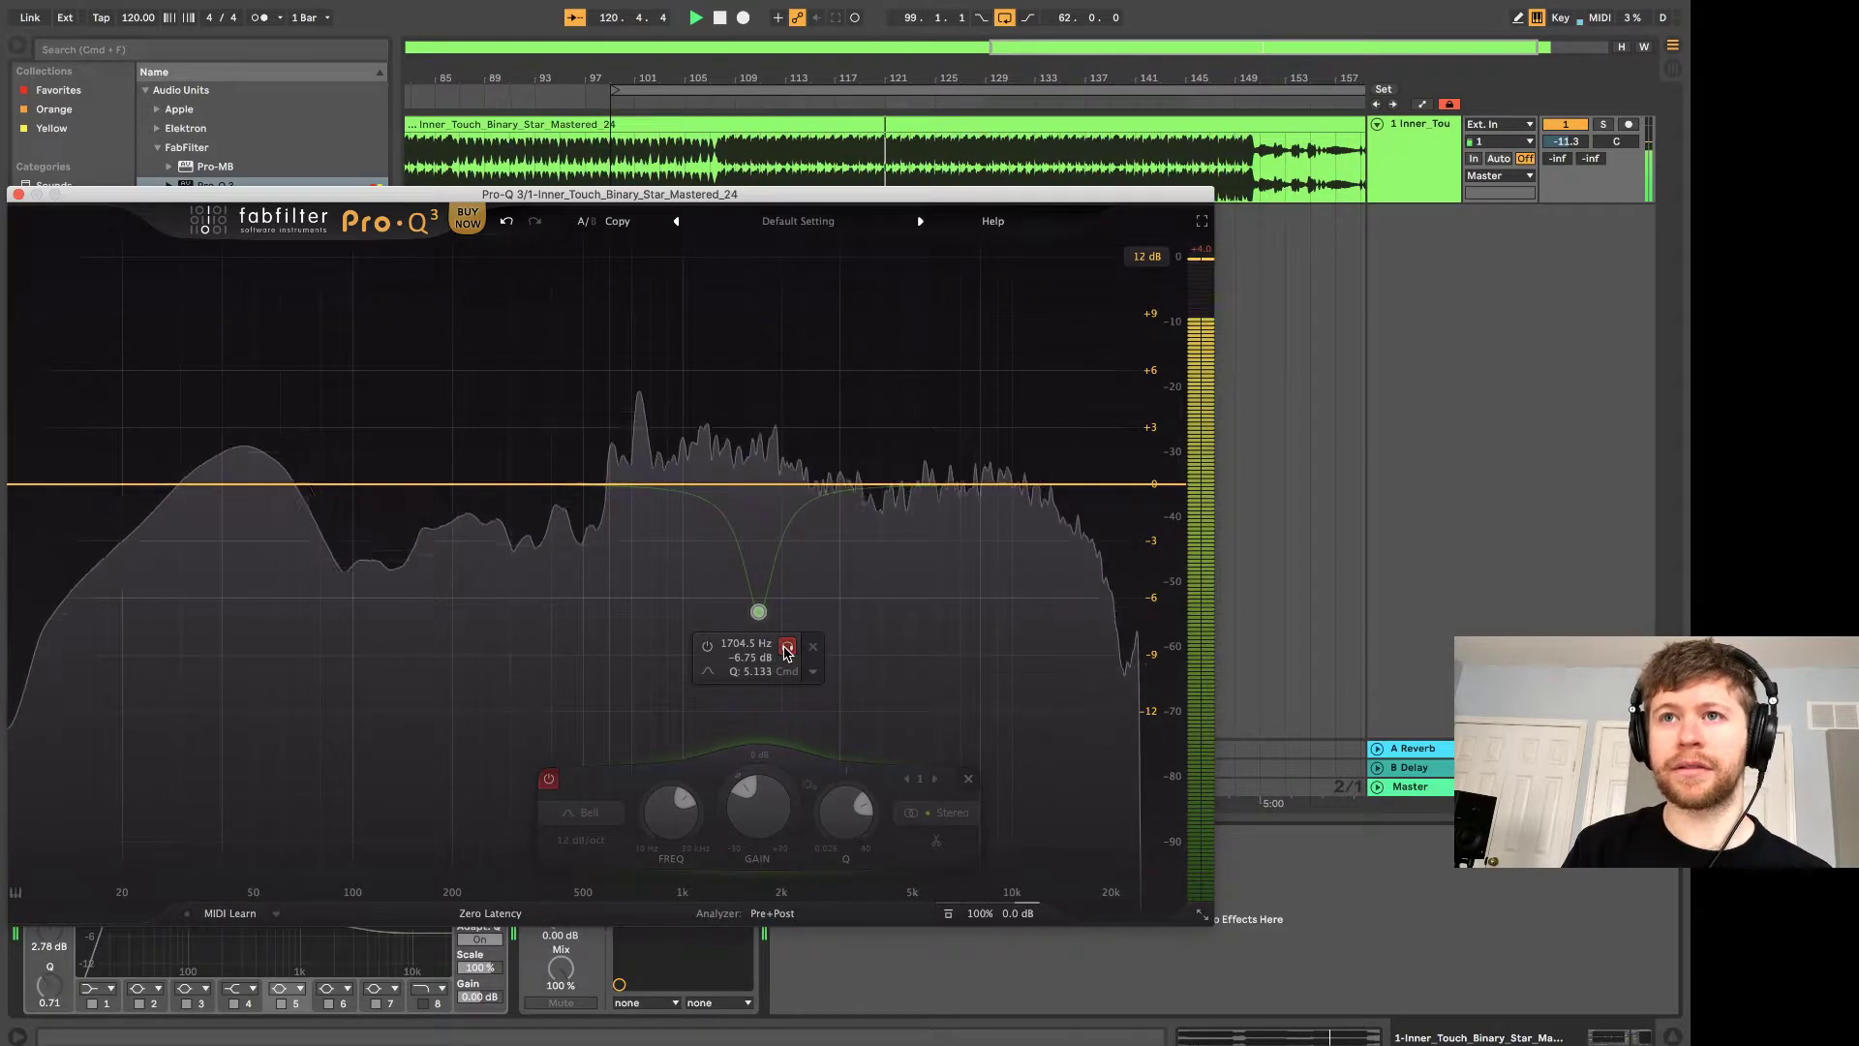
click(707, 648)
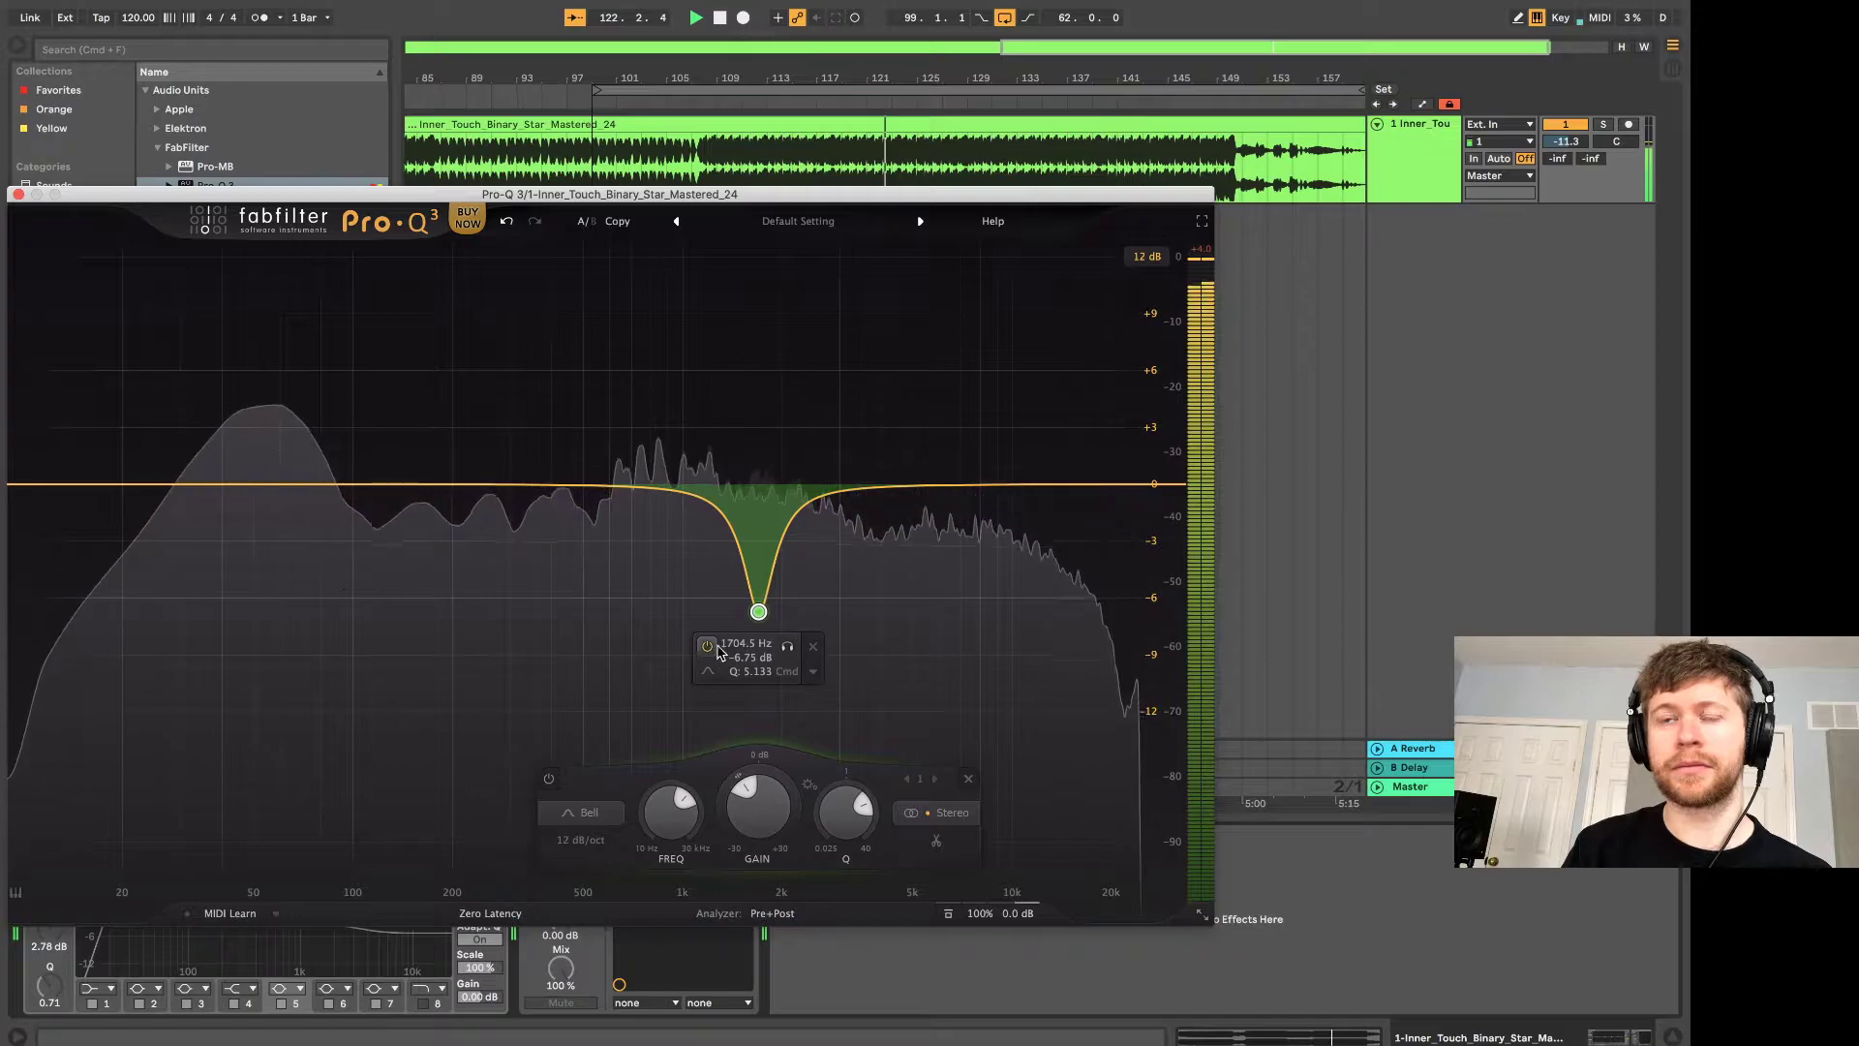
click(789, 654)
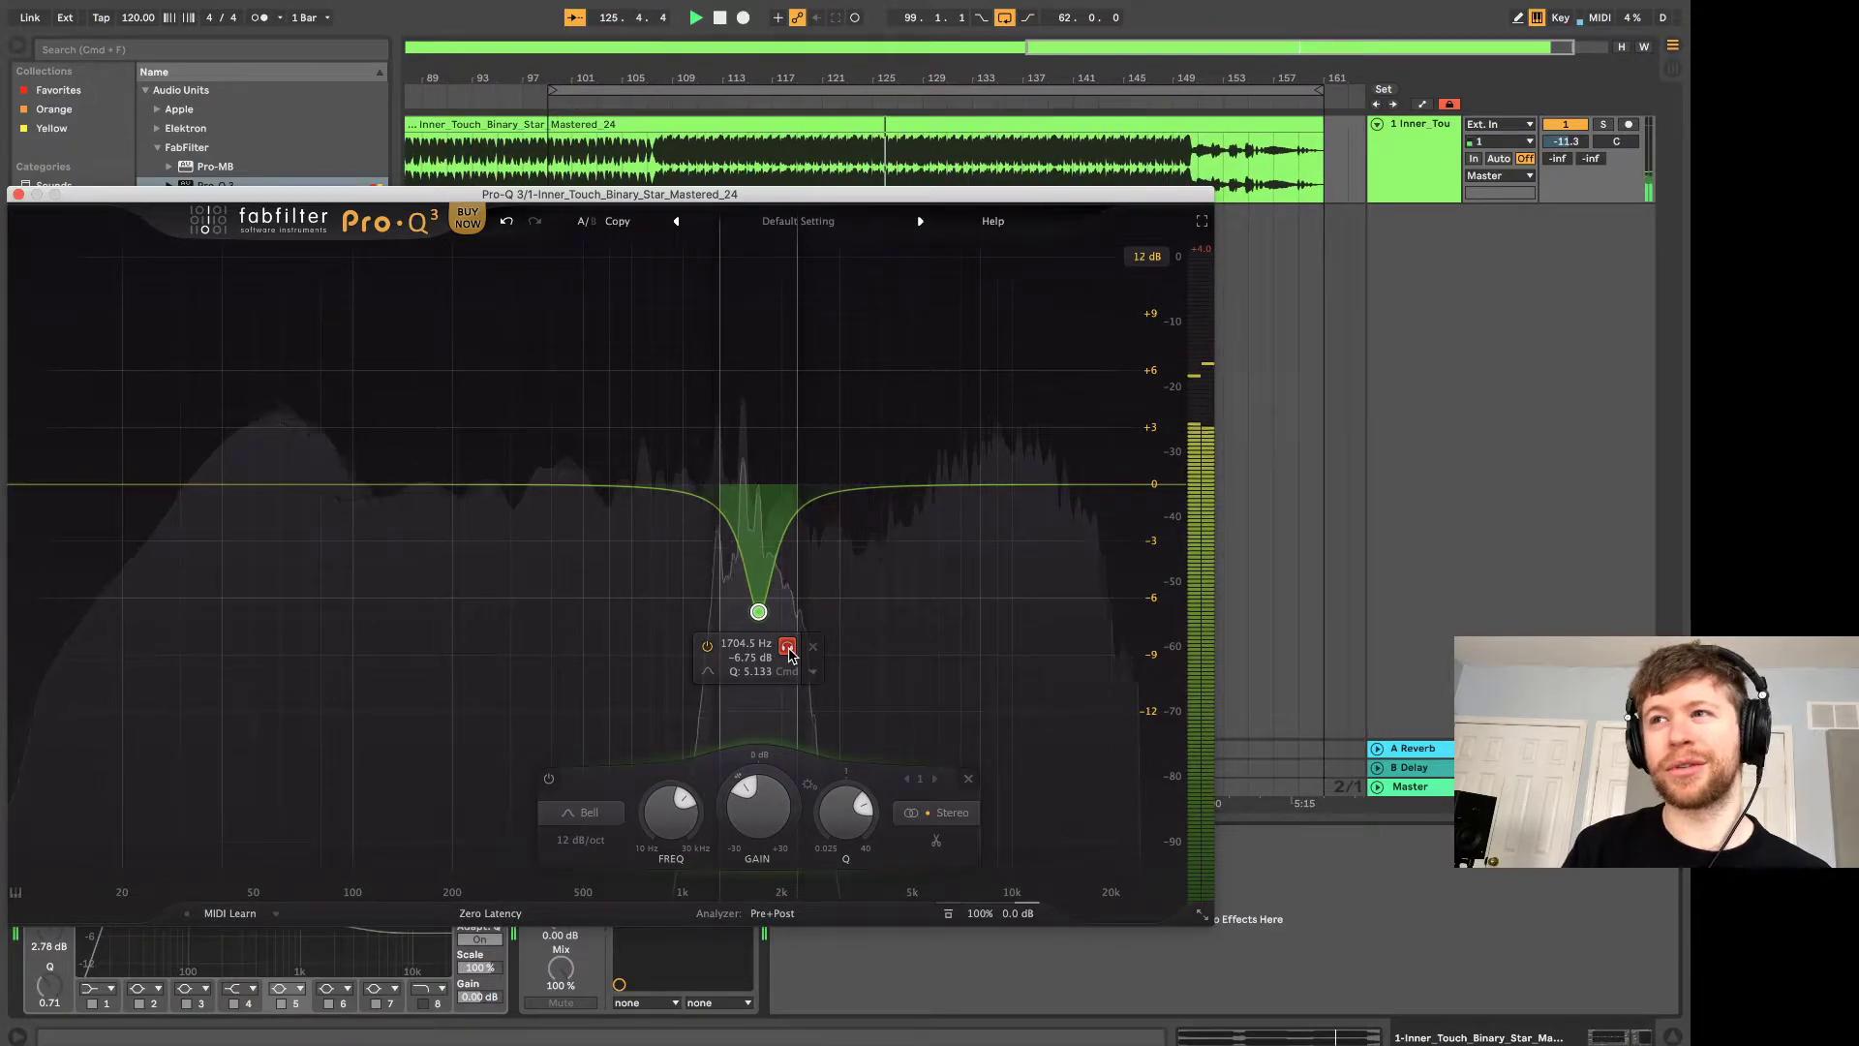
click(789, 655)
mouse_move(709, 672)
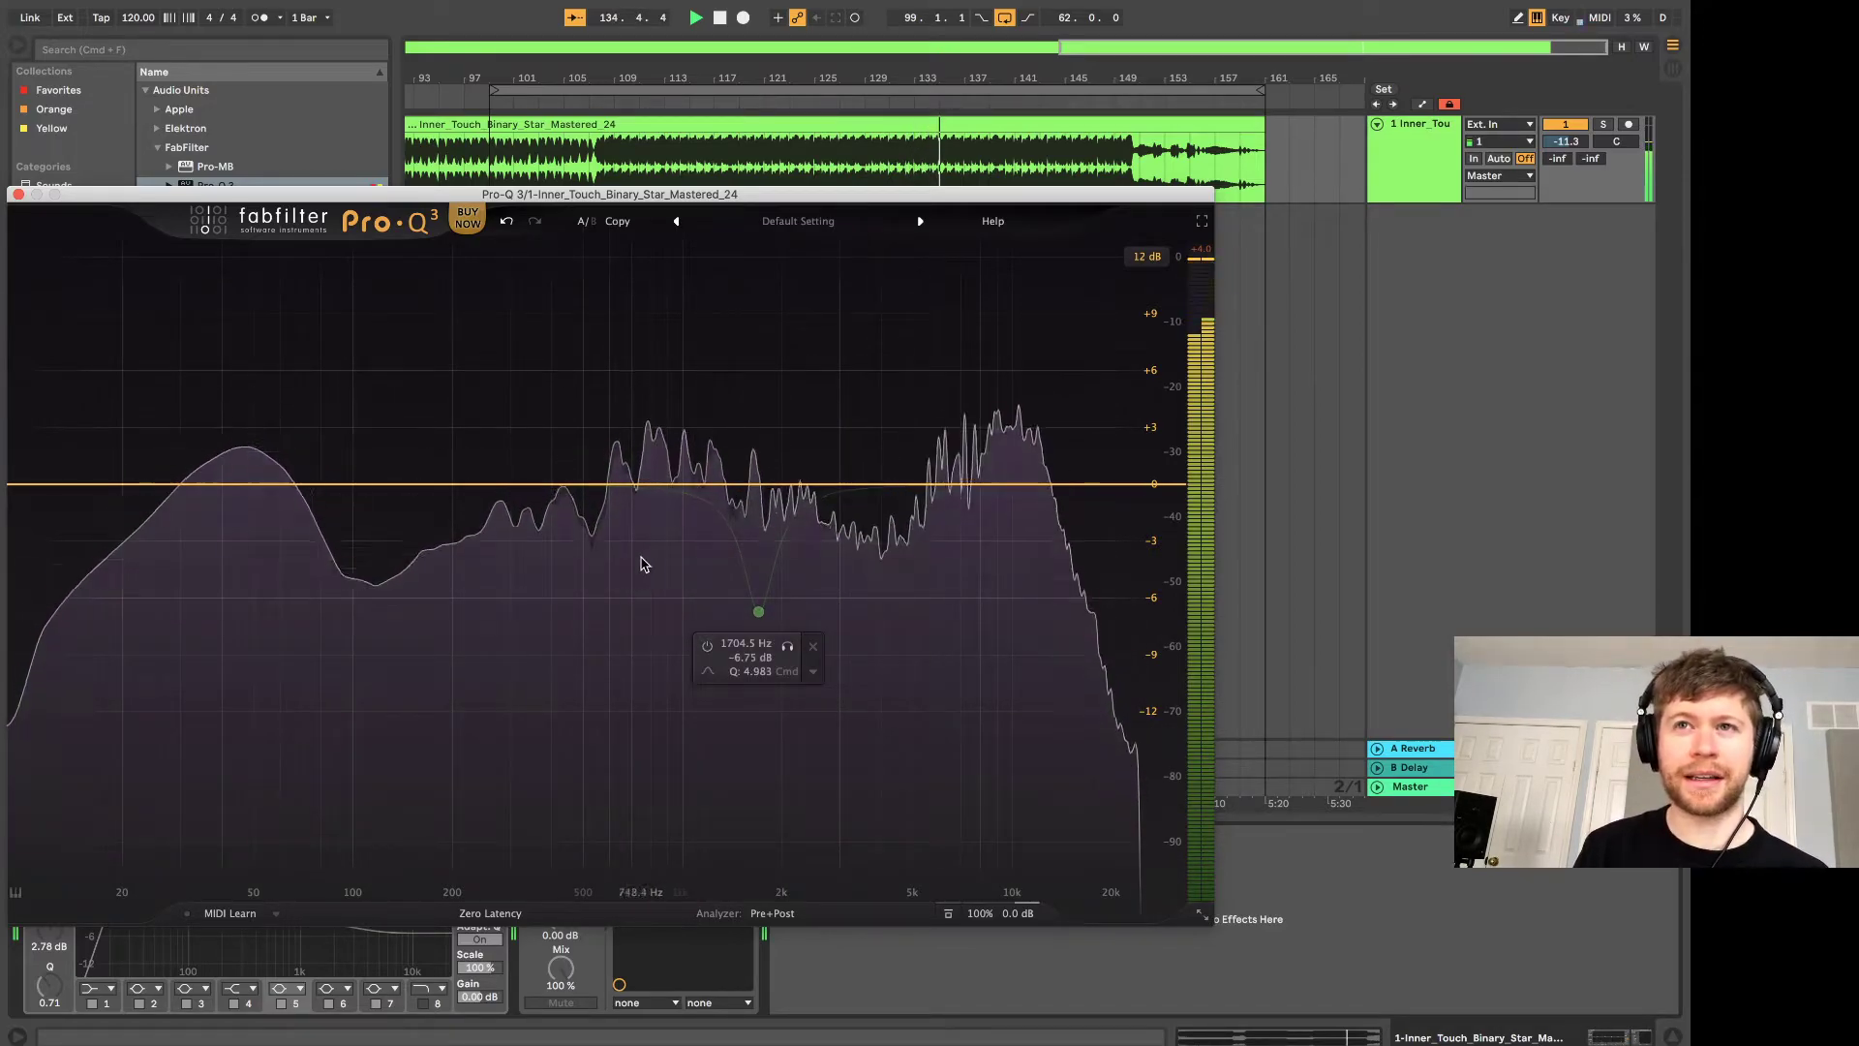
Add a second band with the Flat Tilt shape at about 309 Hz and +1.38 dB, and bypass it.
click(600, 476)
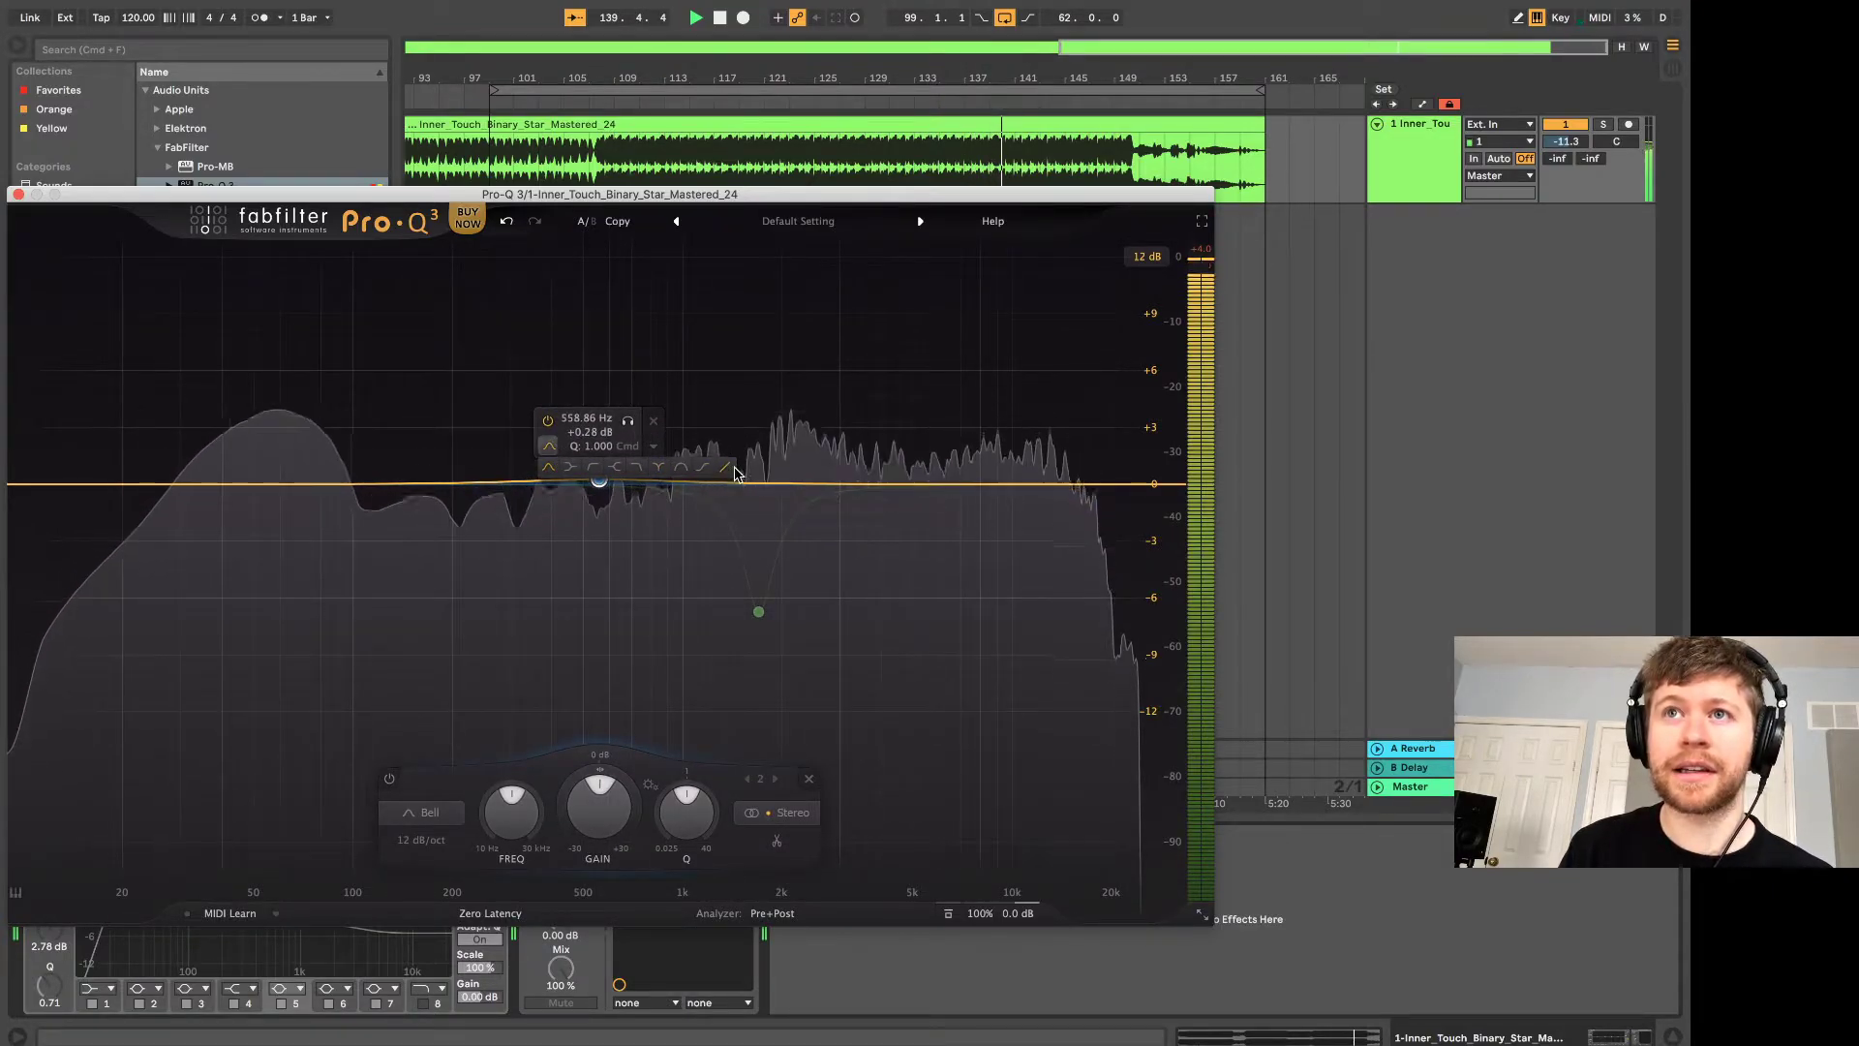
click(728, 469)
drag(599, 481, 513, 463)
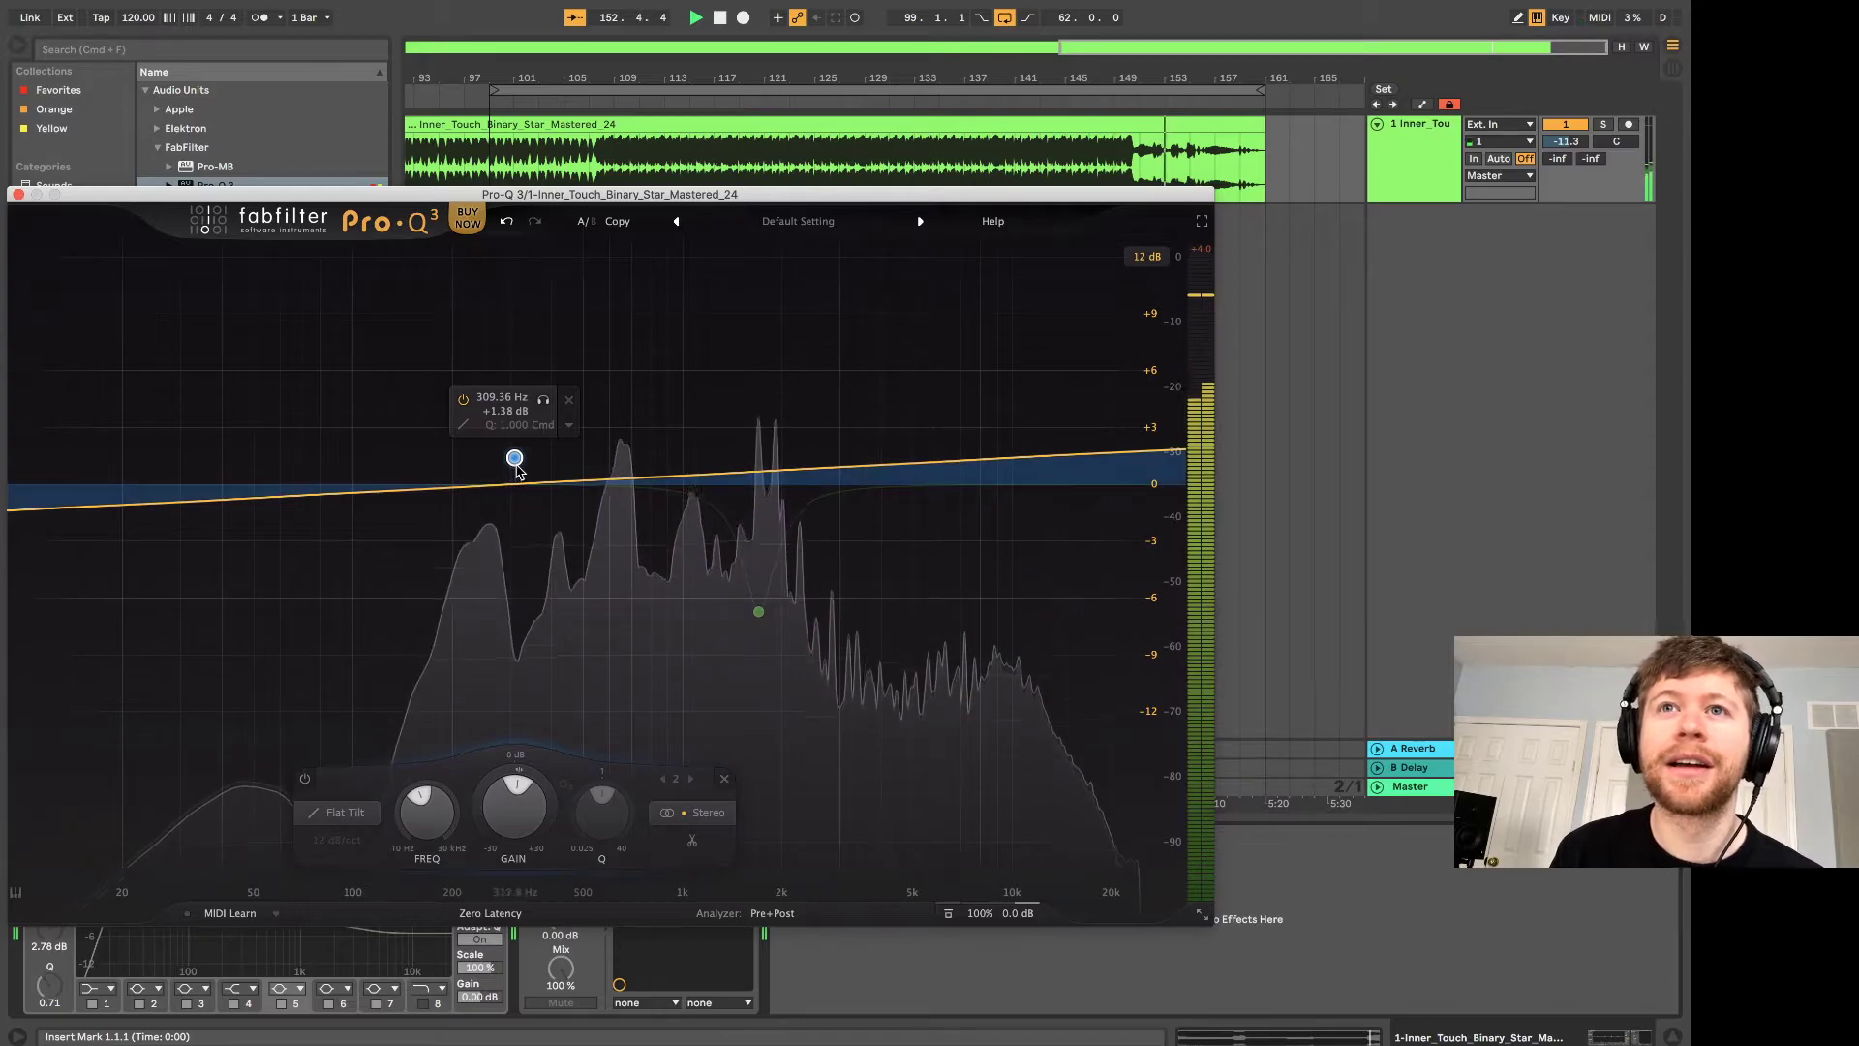
click(463, 399)
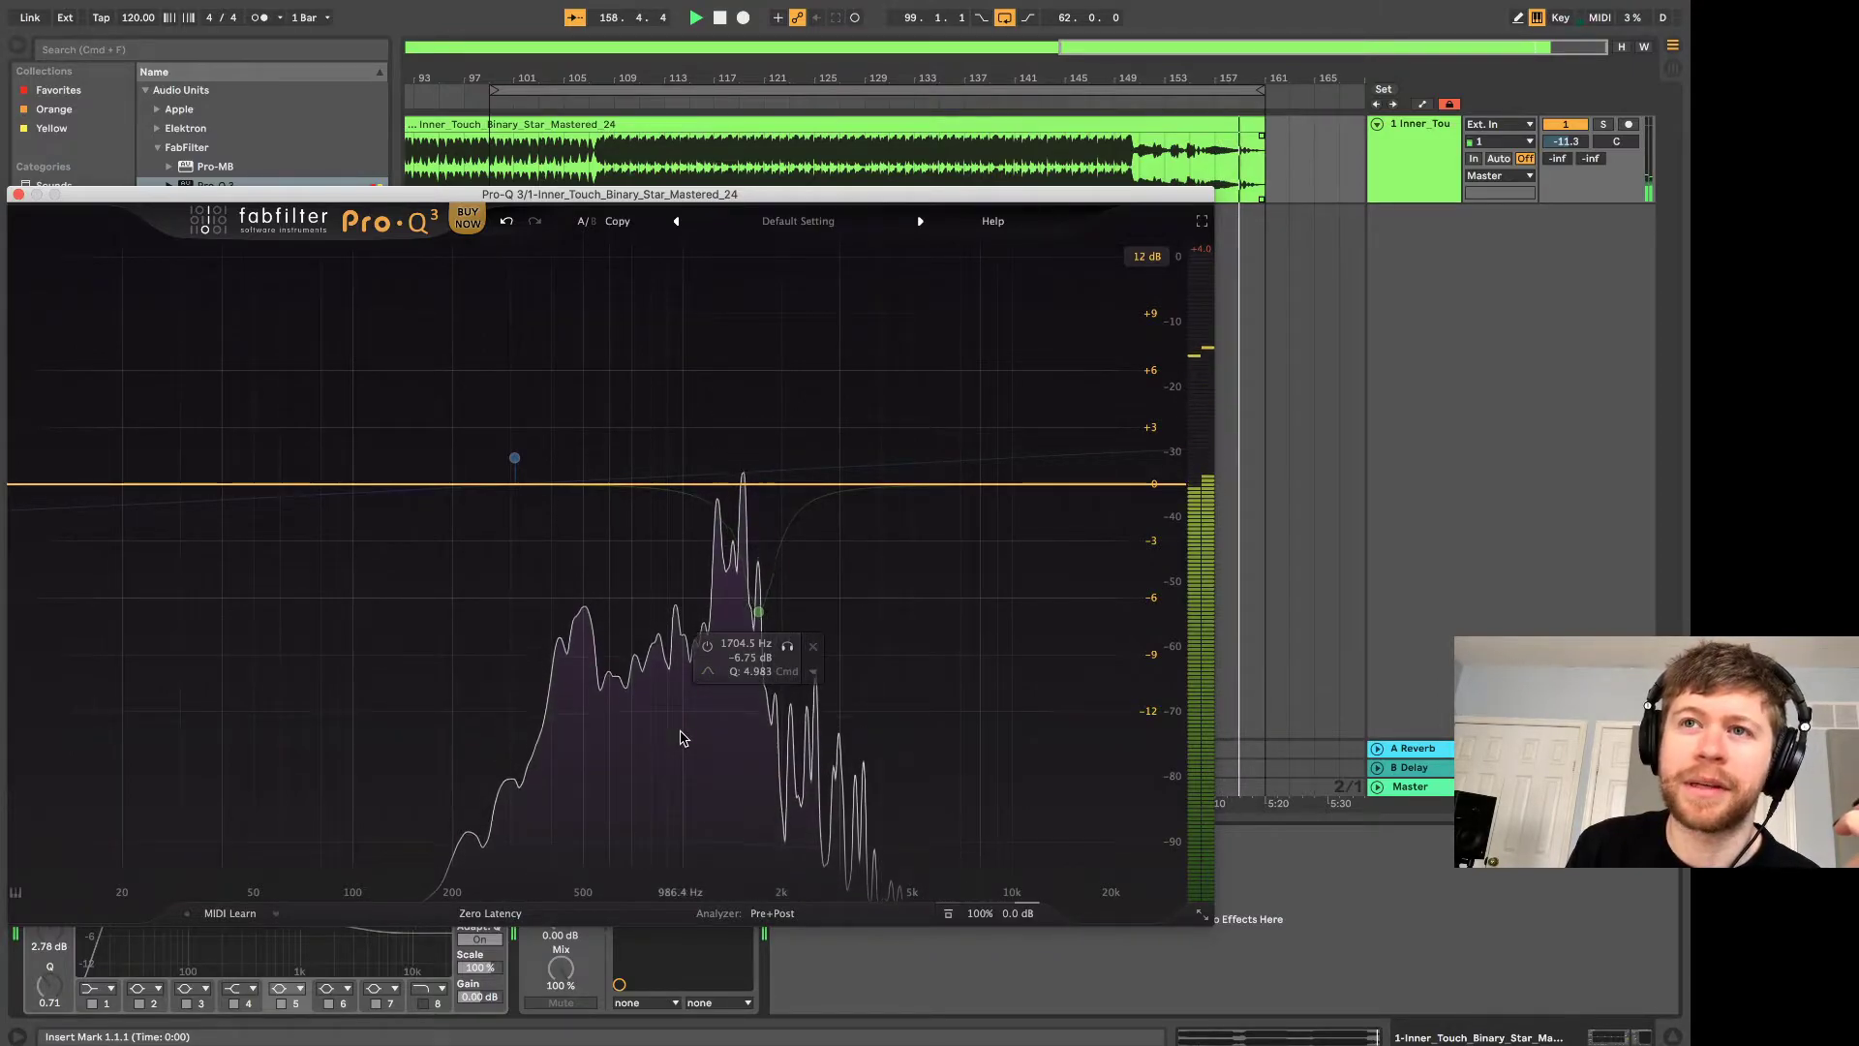
Add a Bell band on the bass peak and adjust its cut to about -2.91 dB at 46 Hz.
mouse_move(699, 742)
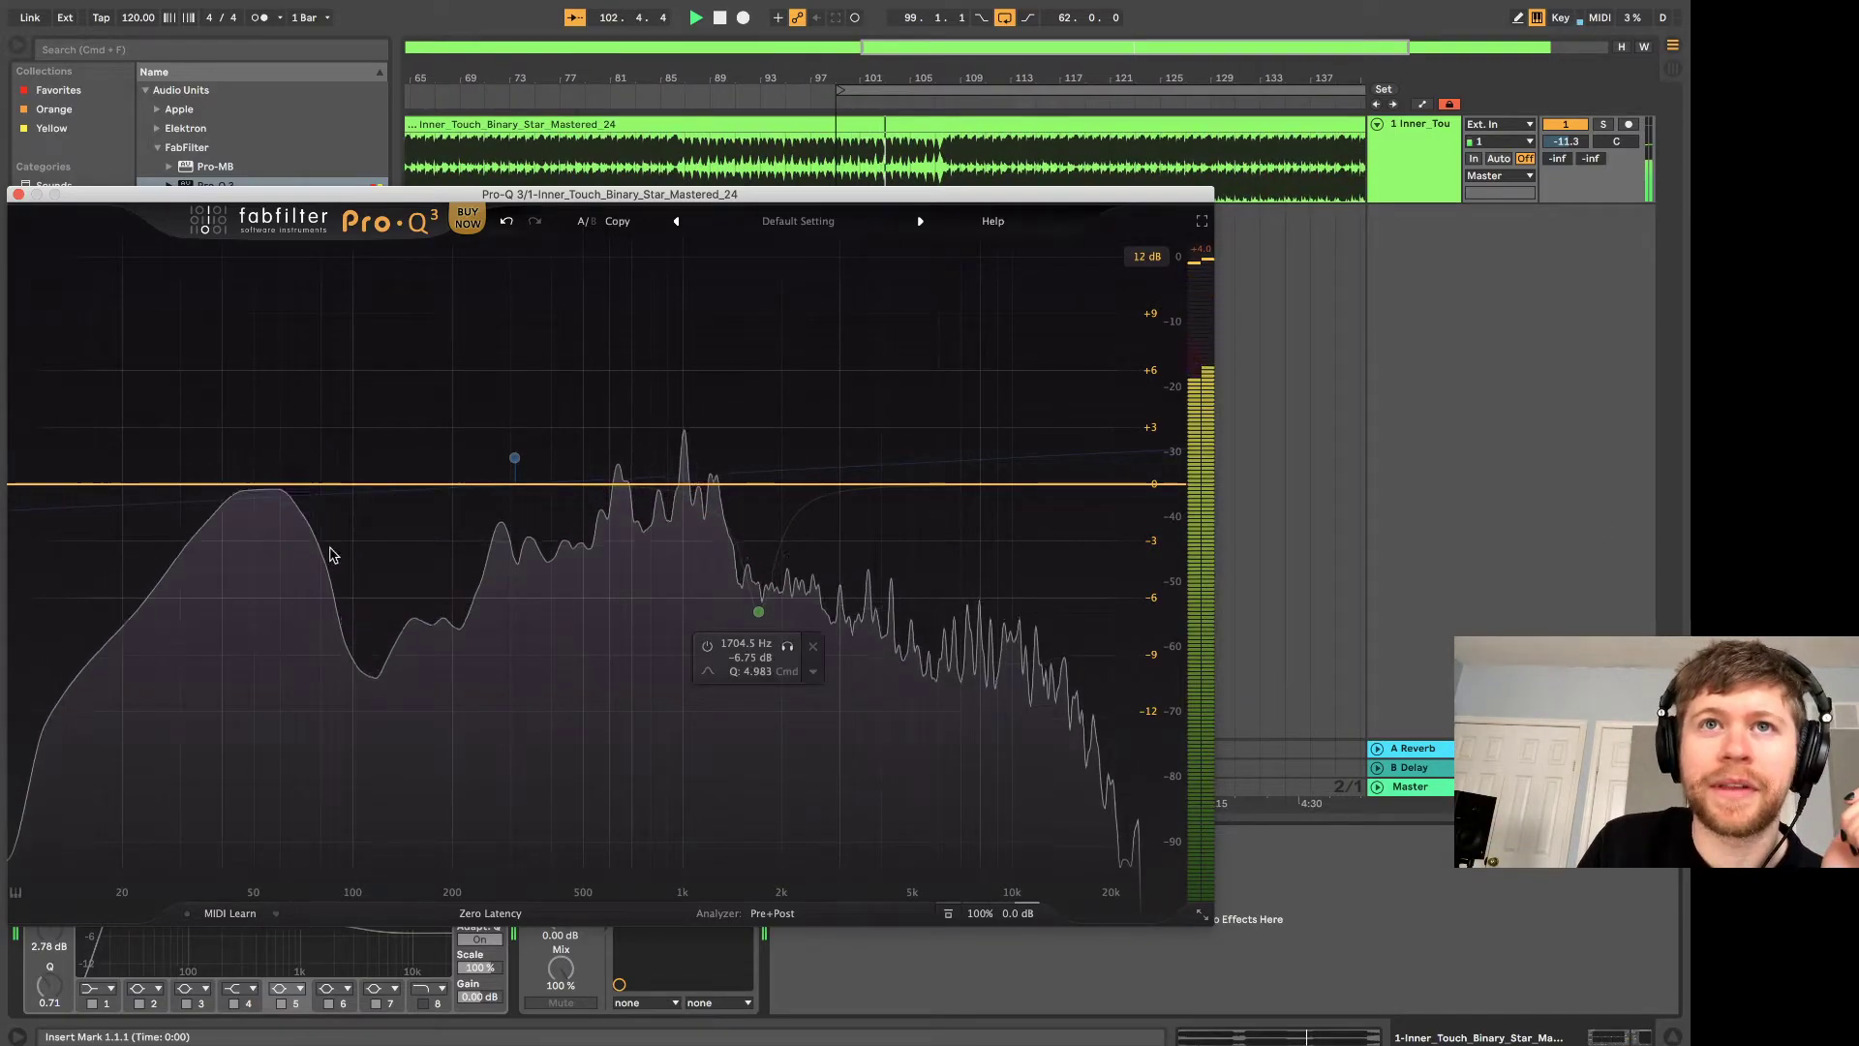
drag(251, 484, 259, 617)
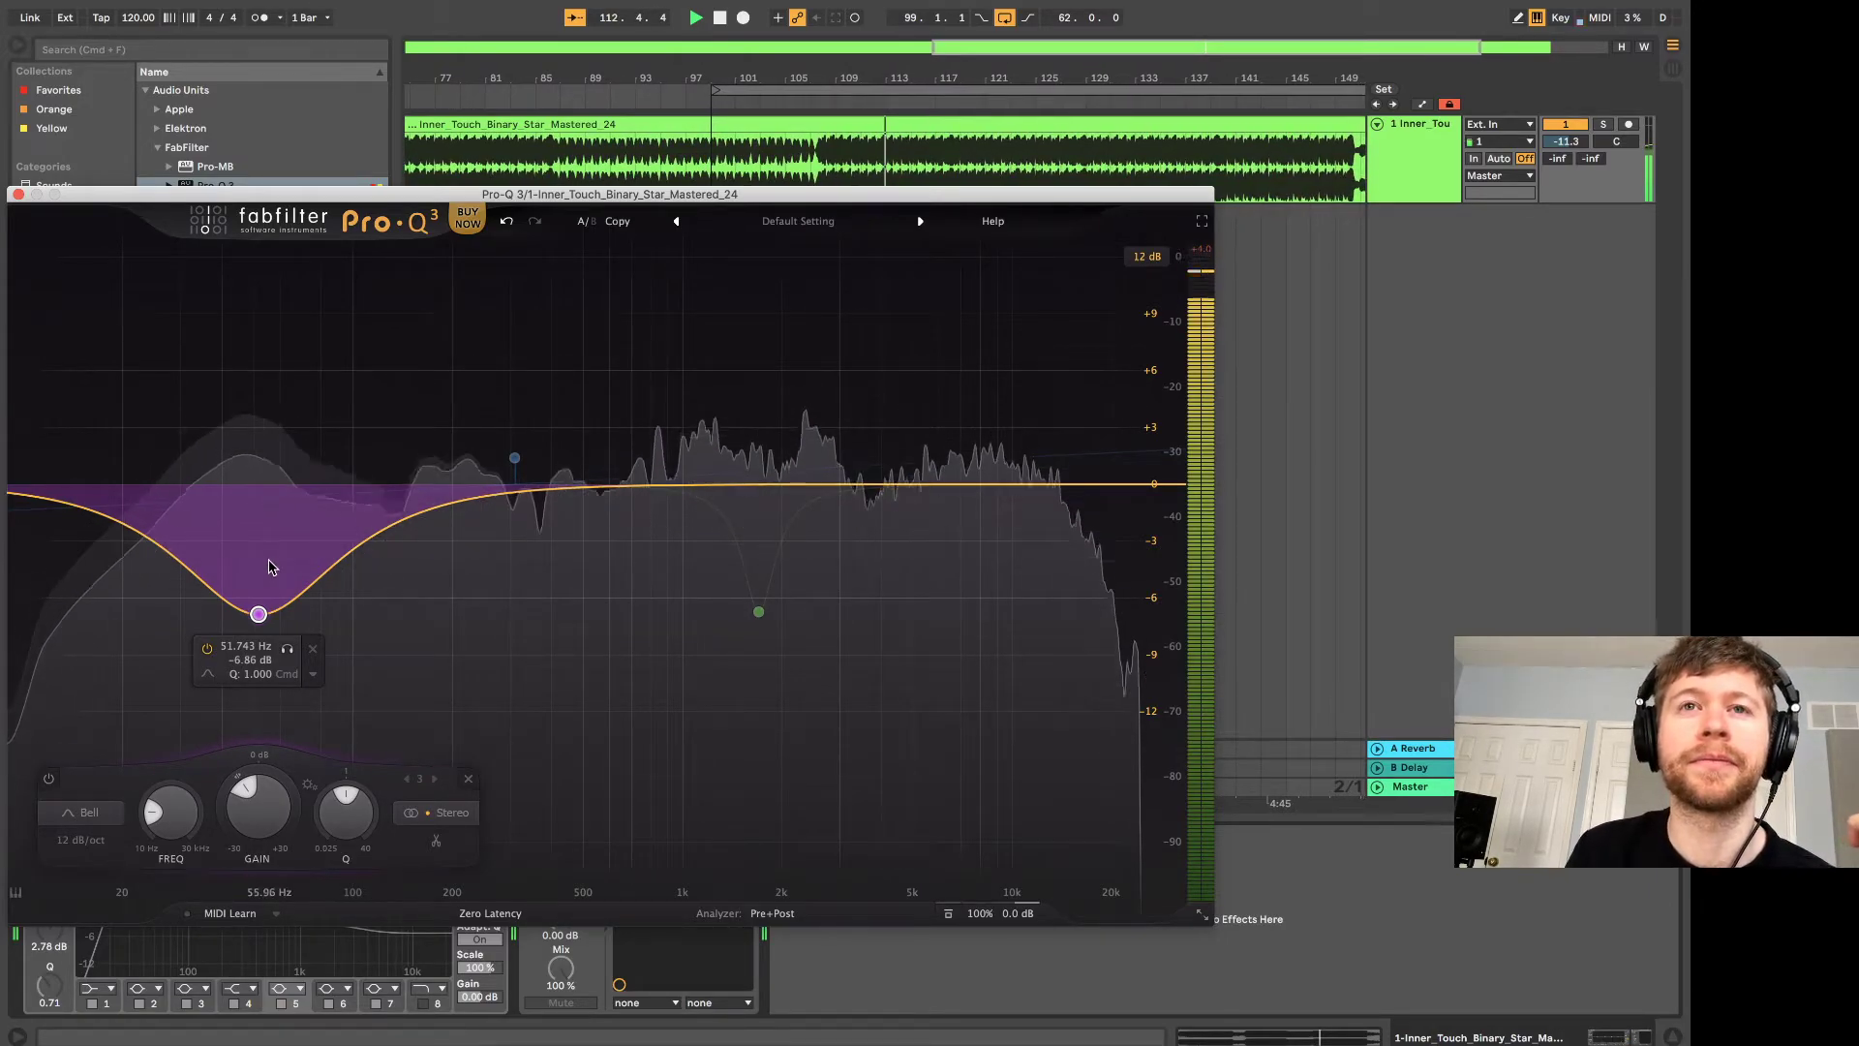
drag(257, 613, 260, 525)
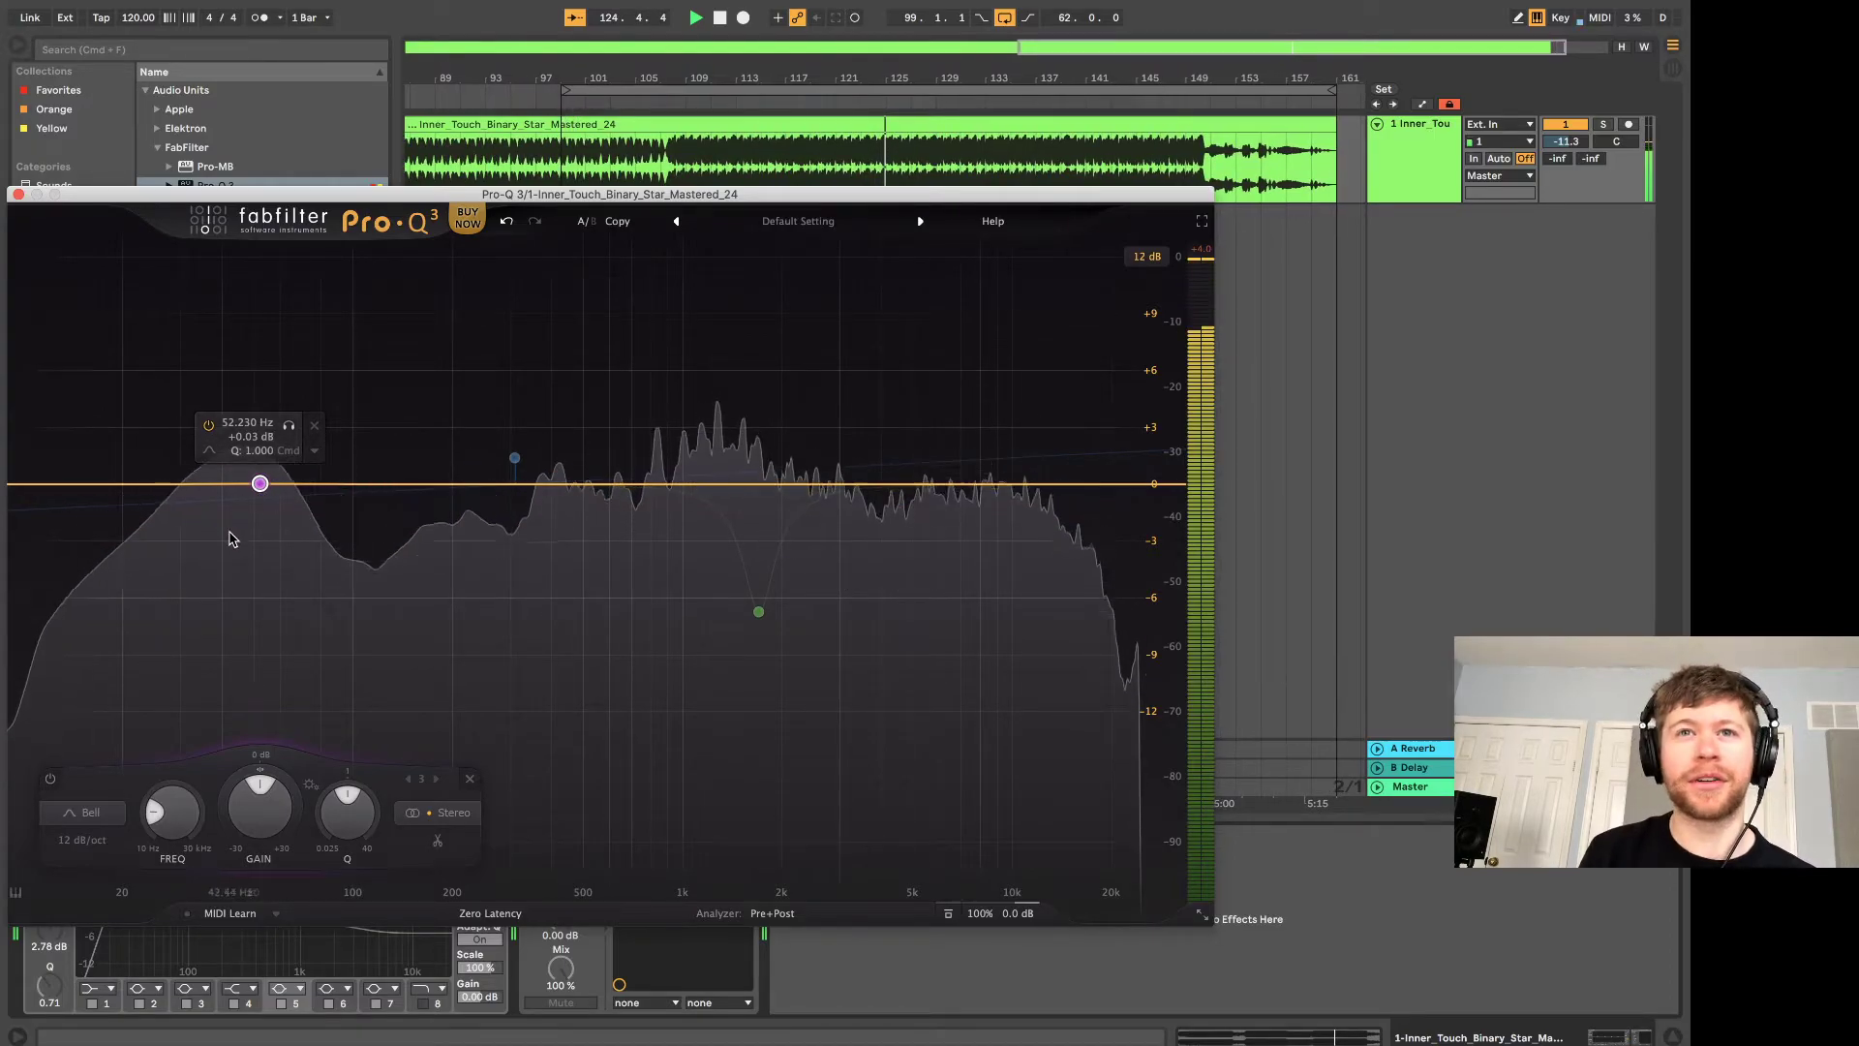
drag(259, 484, 240, 541)
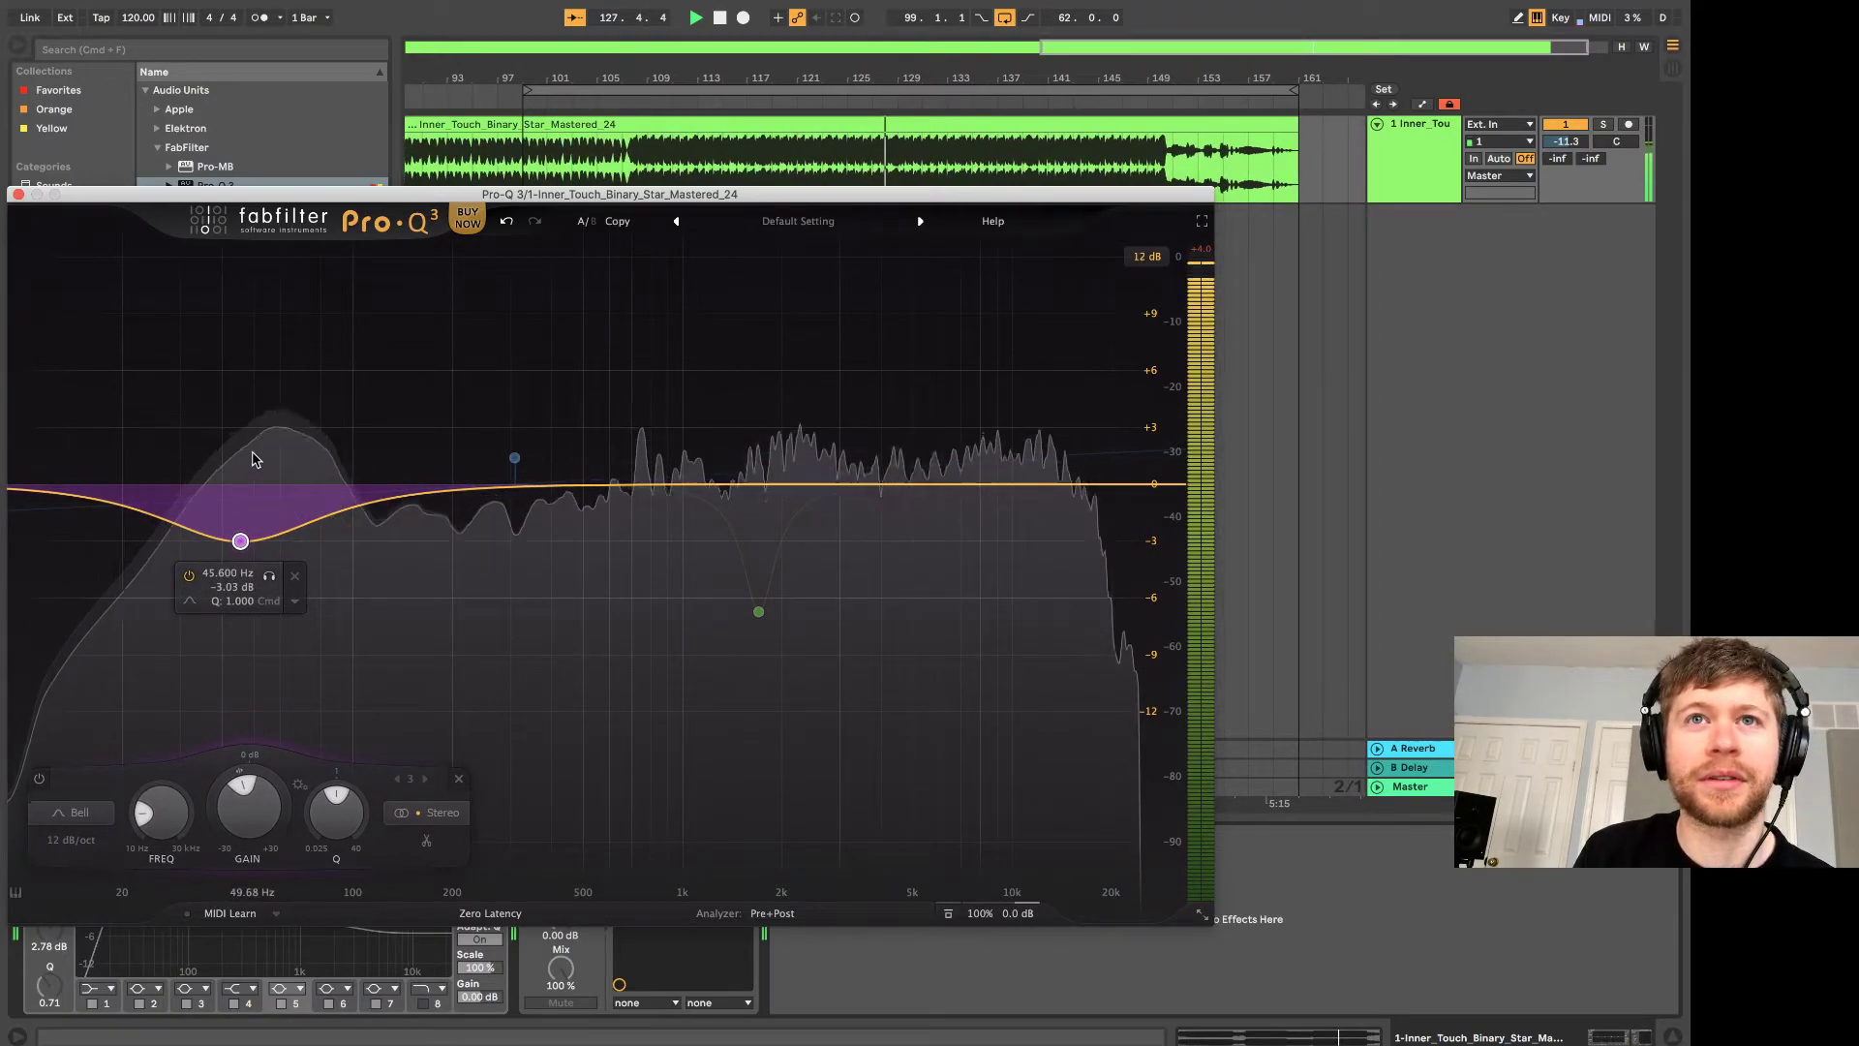
drag(243, 549, 242, 542)
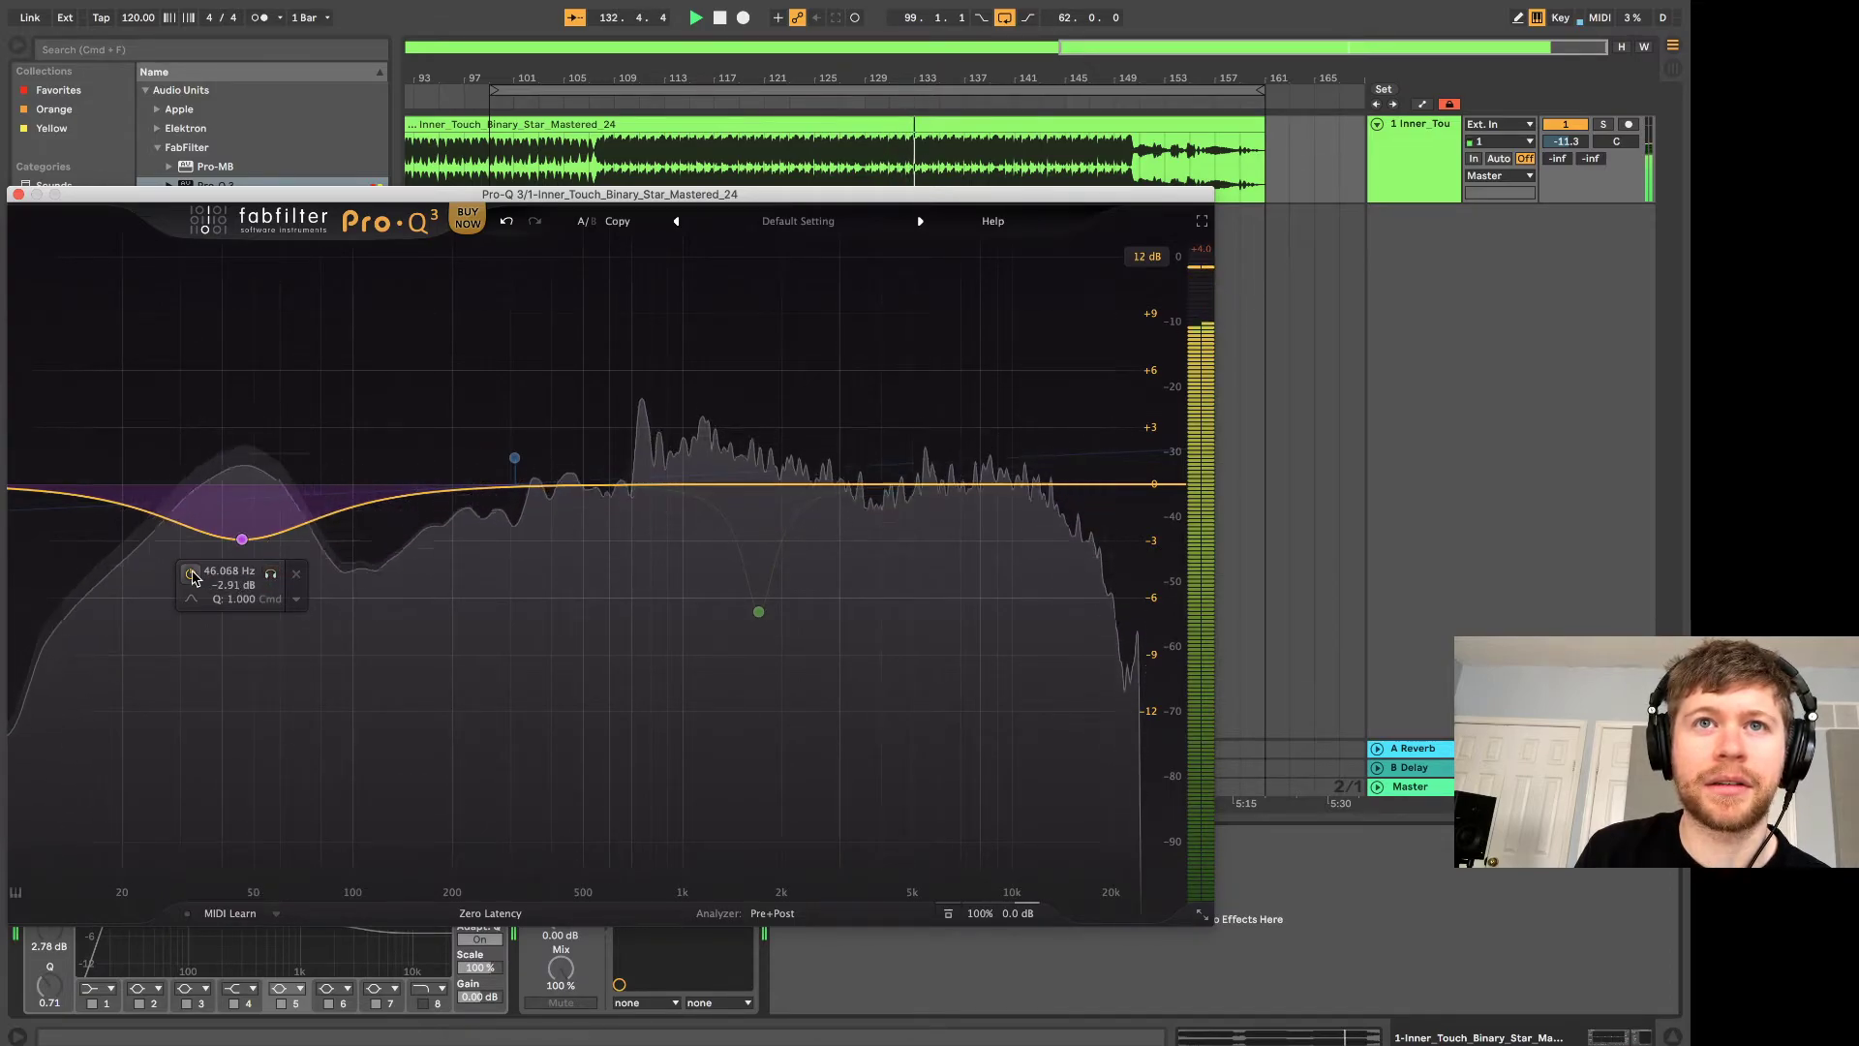
Audition the bass band in solo, and bring it back to about -0.04 dB at 52.7 Hz.
click(271, 576)
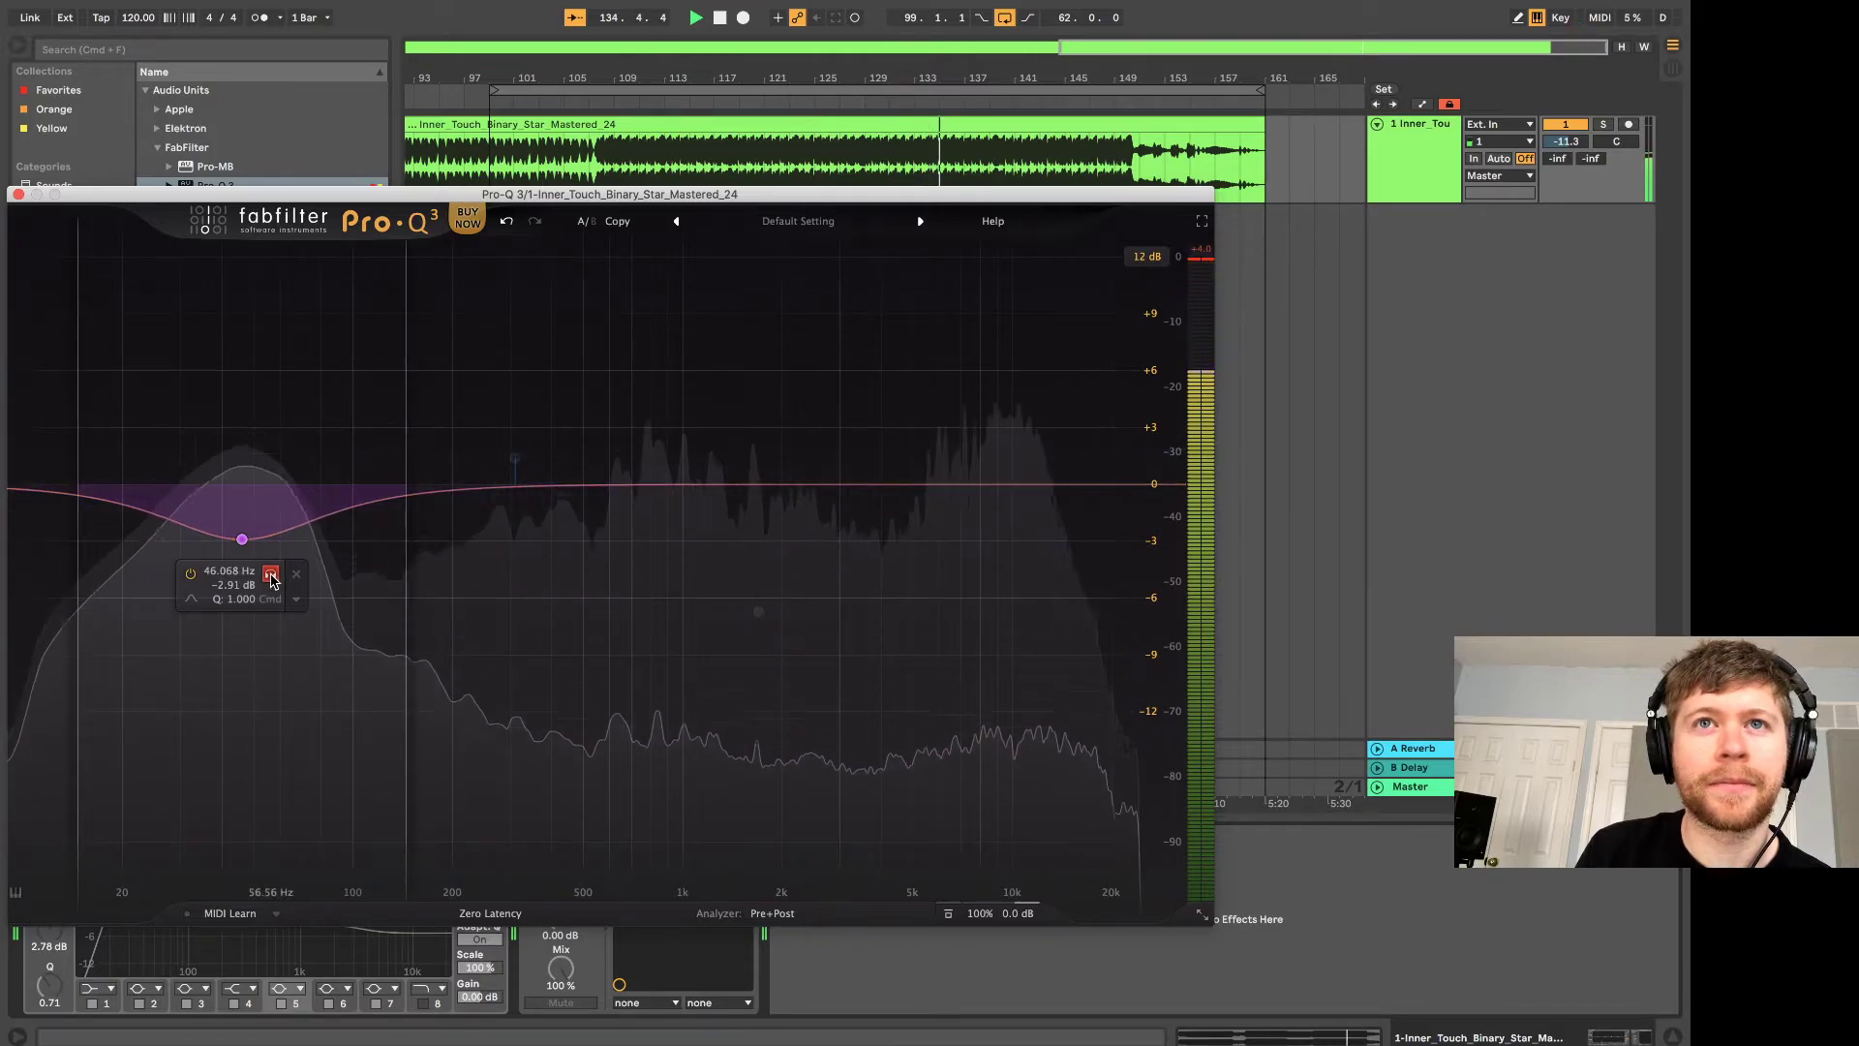
click(271, 576)
drag(240, 542, 262, 486)
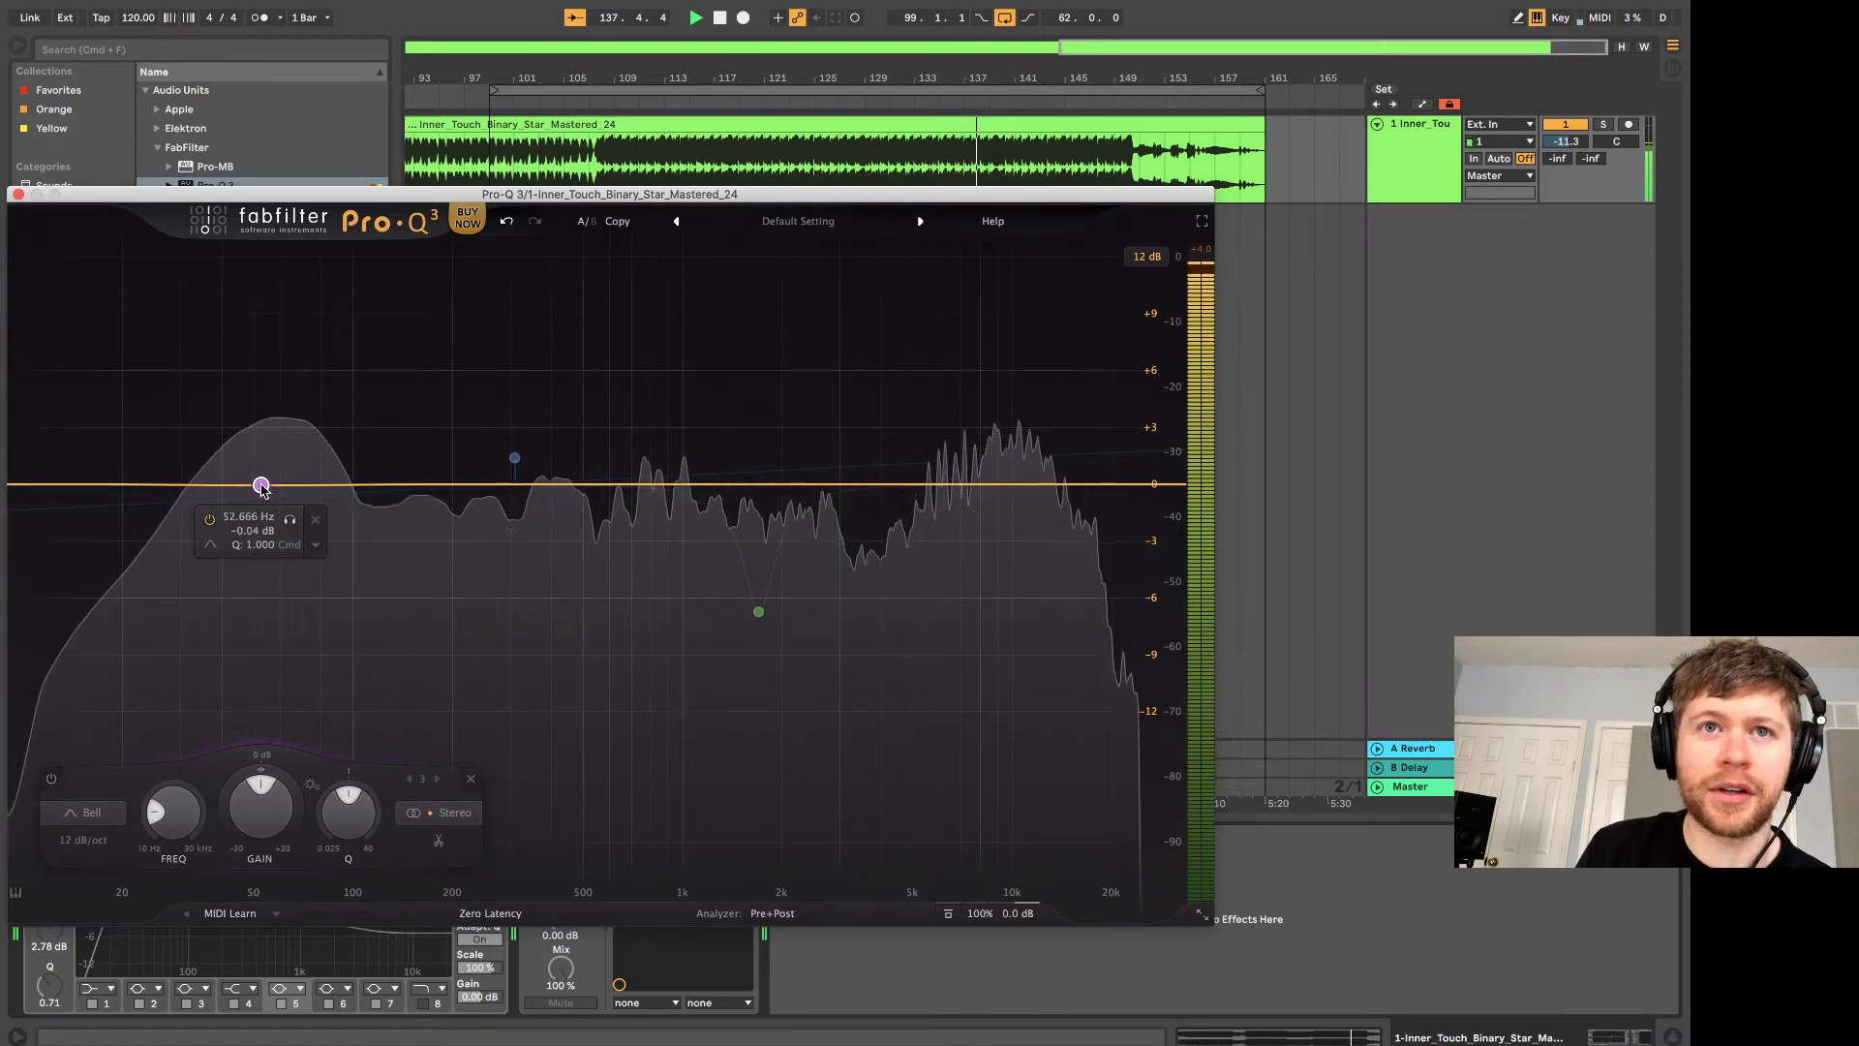
Open the analyzer settings and look over the Pre, Post, External Spectrum, Side Chain and EQ Match options.
mouse_move(191, 681)
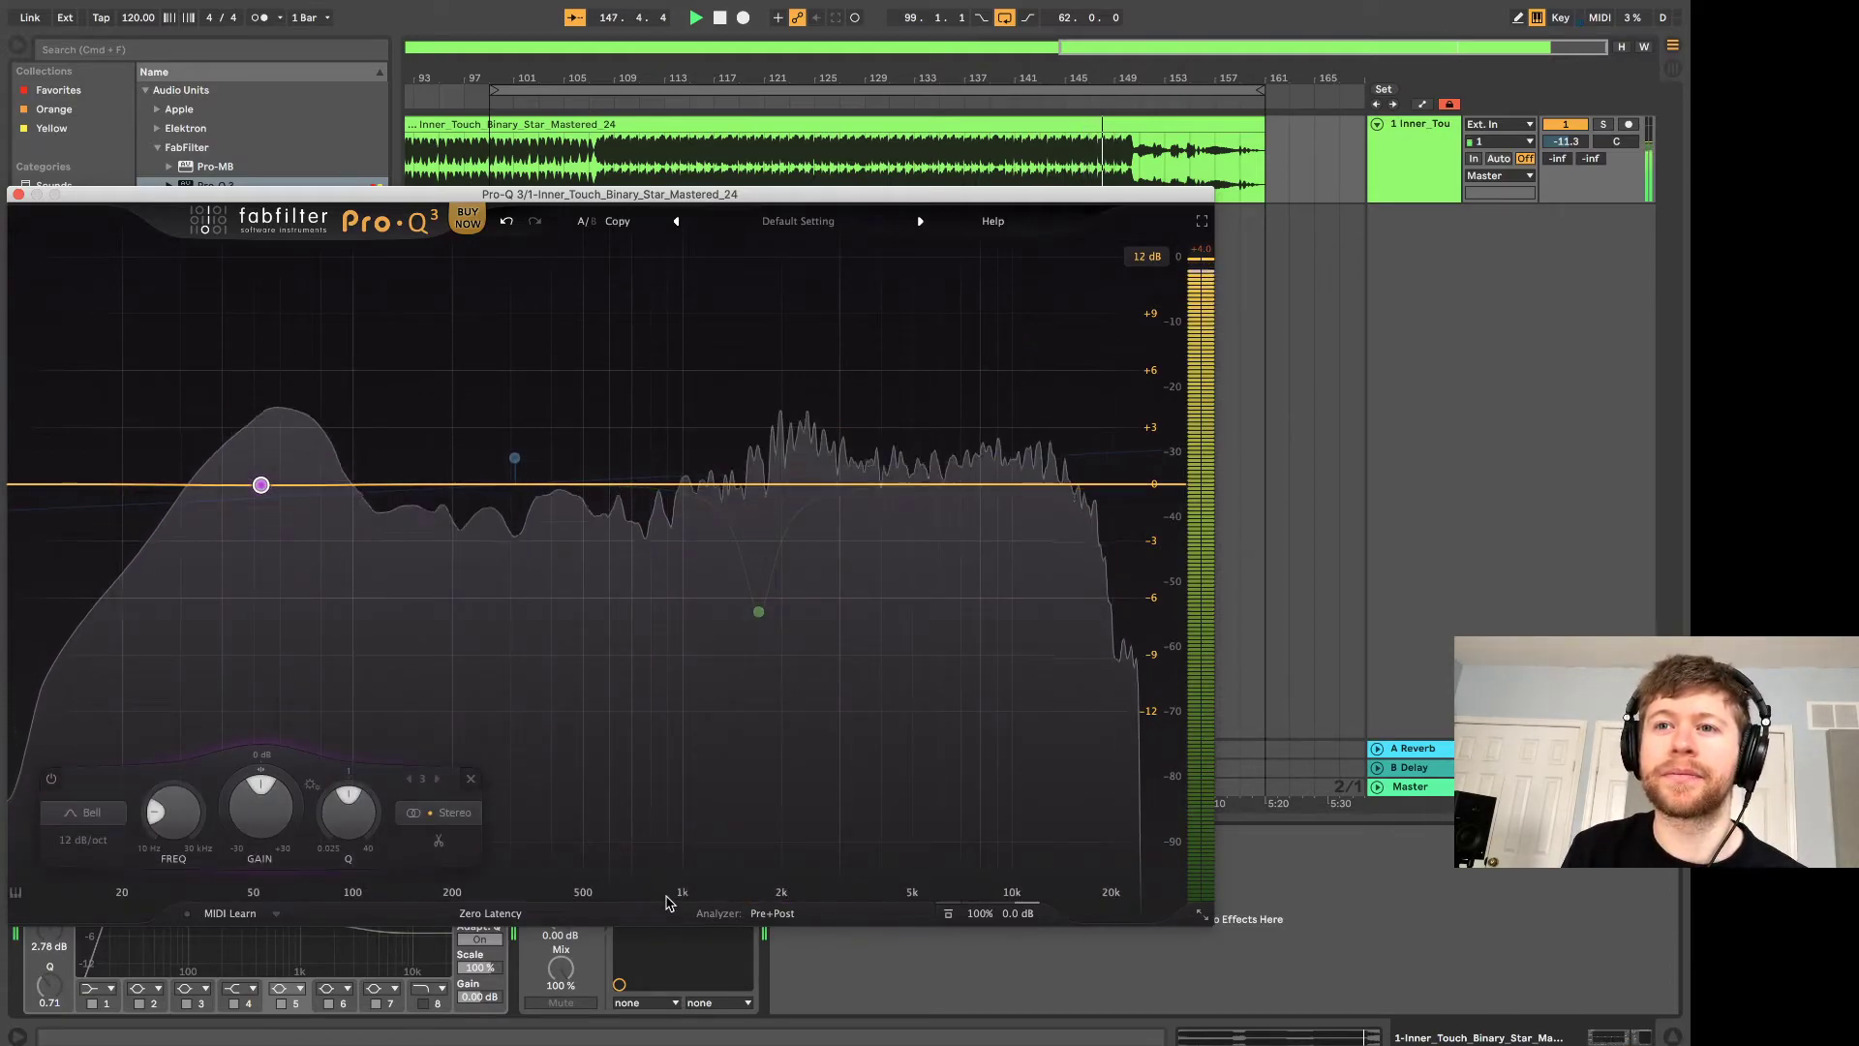
click(779, 914)
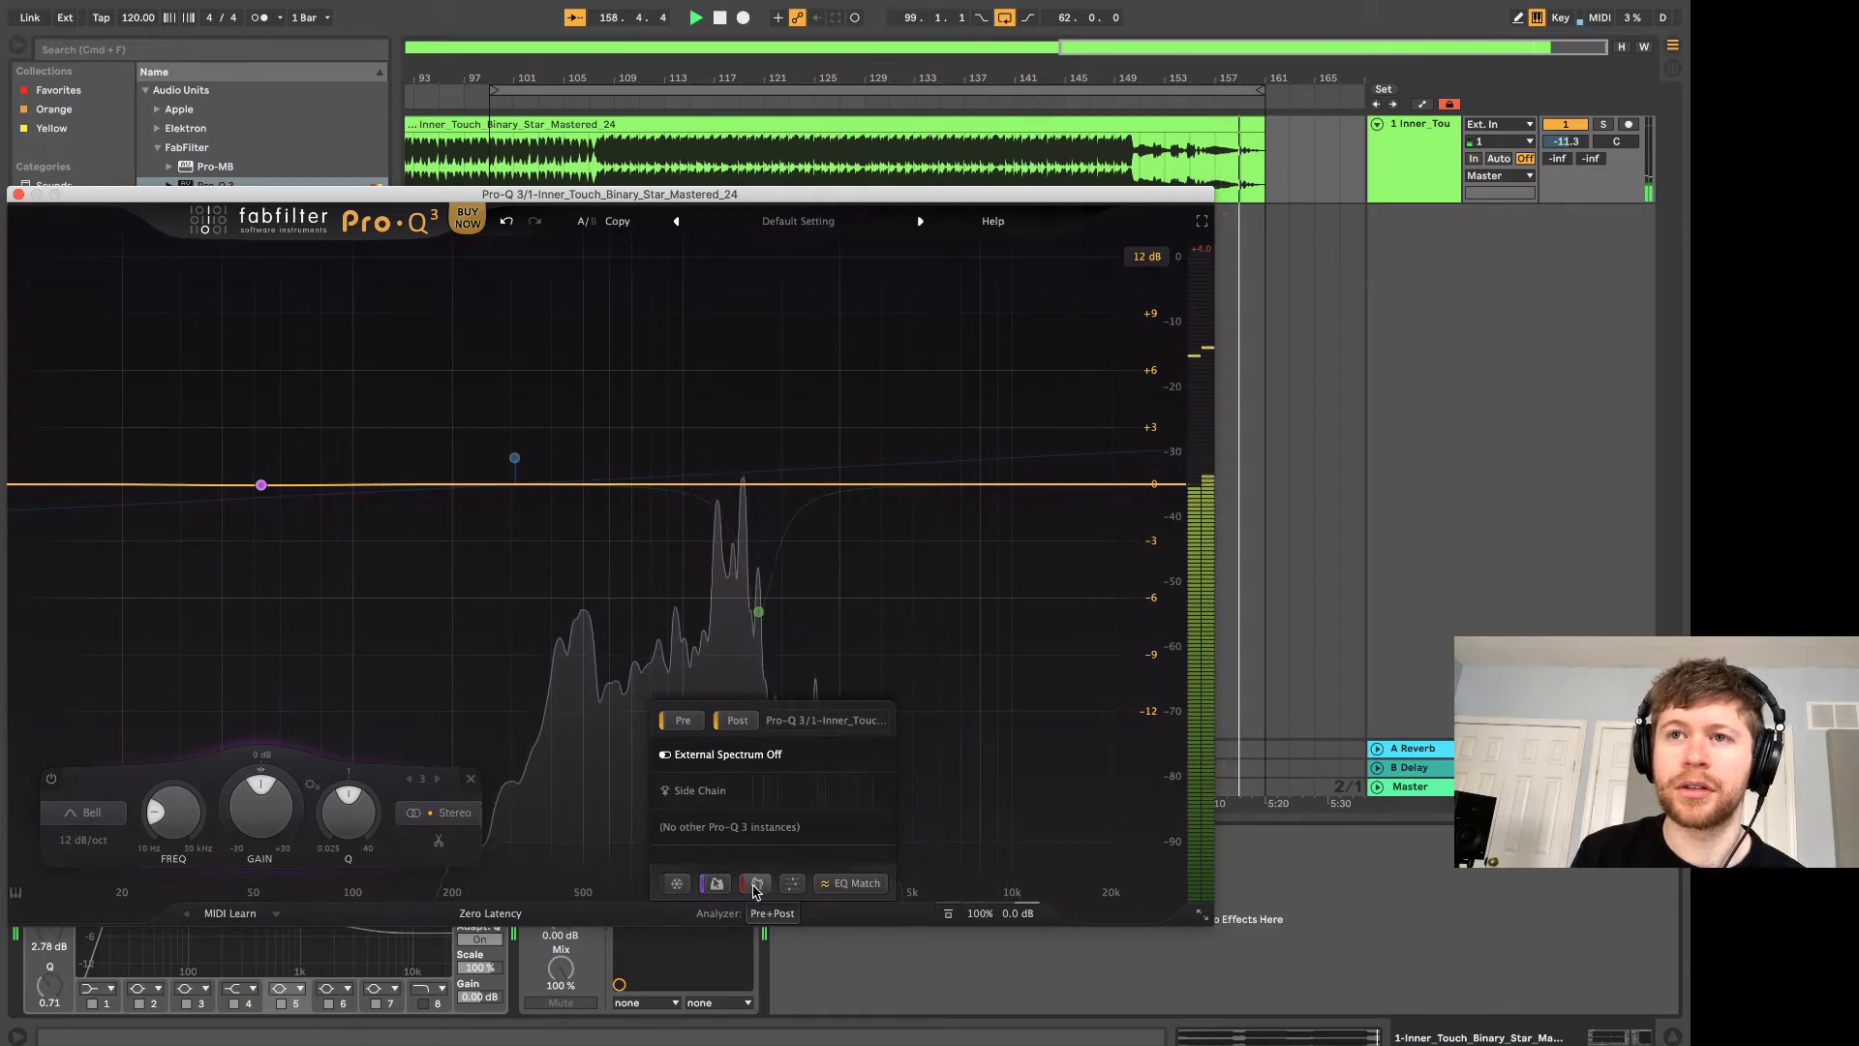
mouse_move(756, 892)
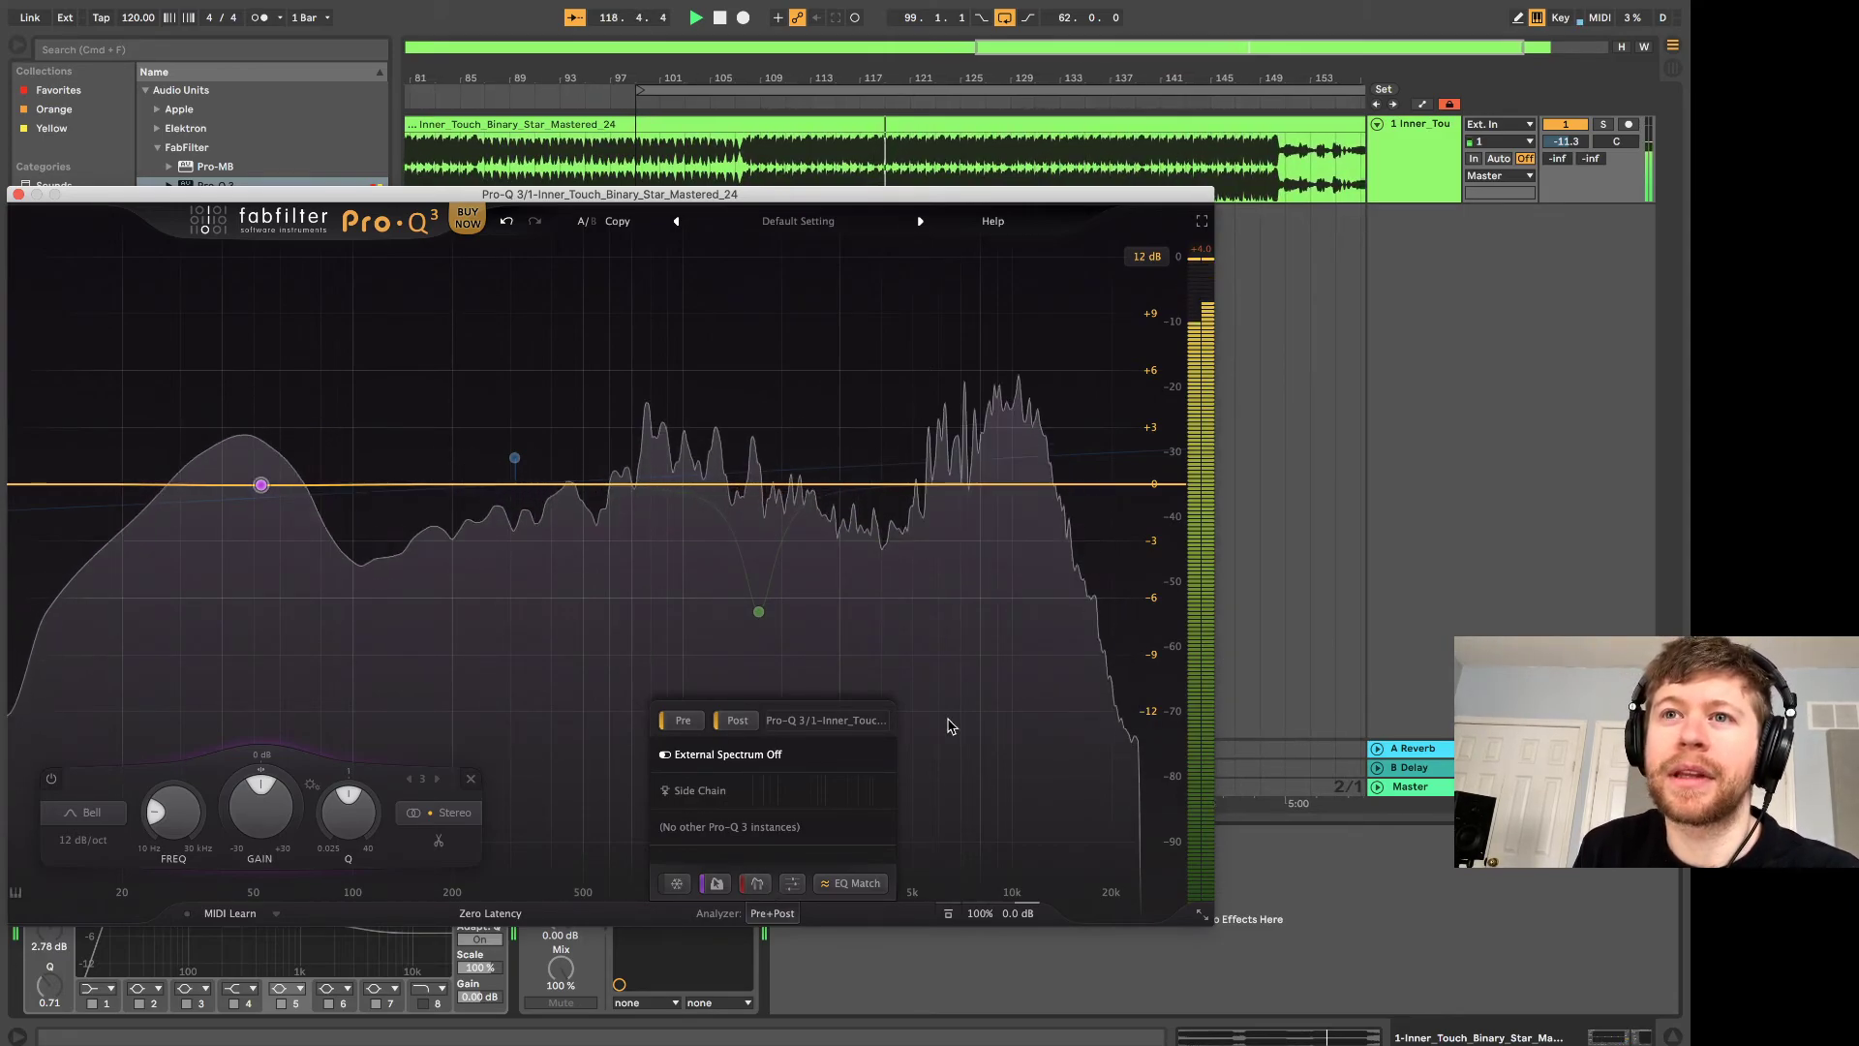
mouse_move(802, 787)
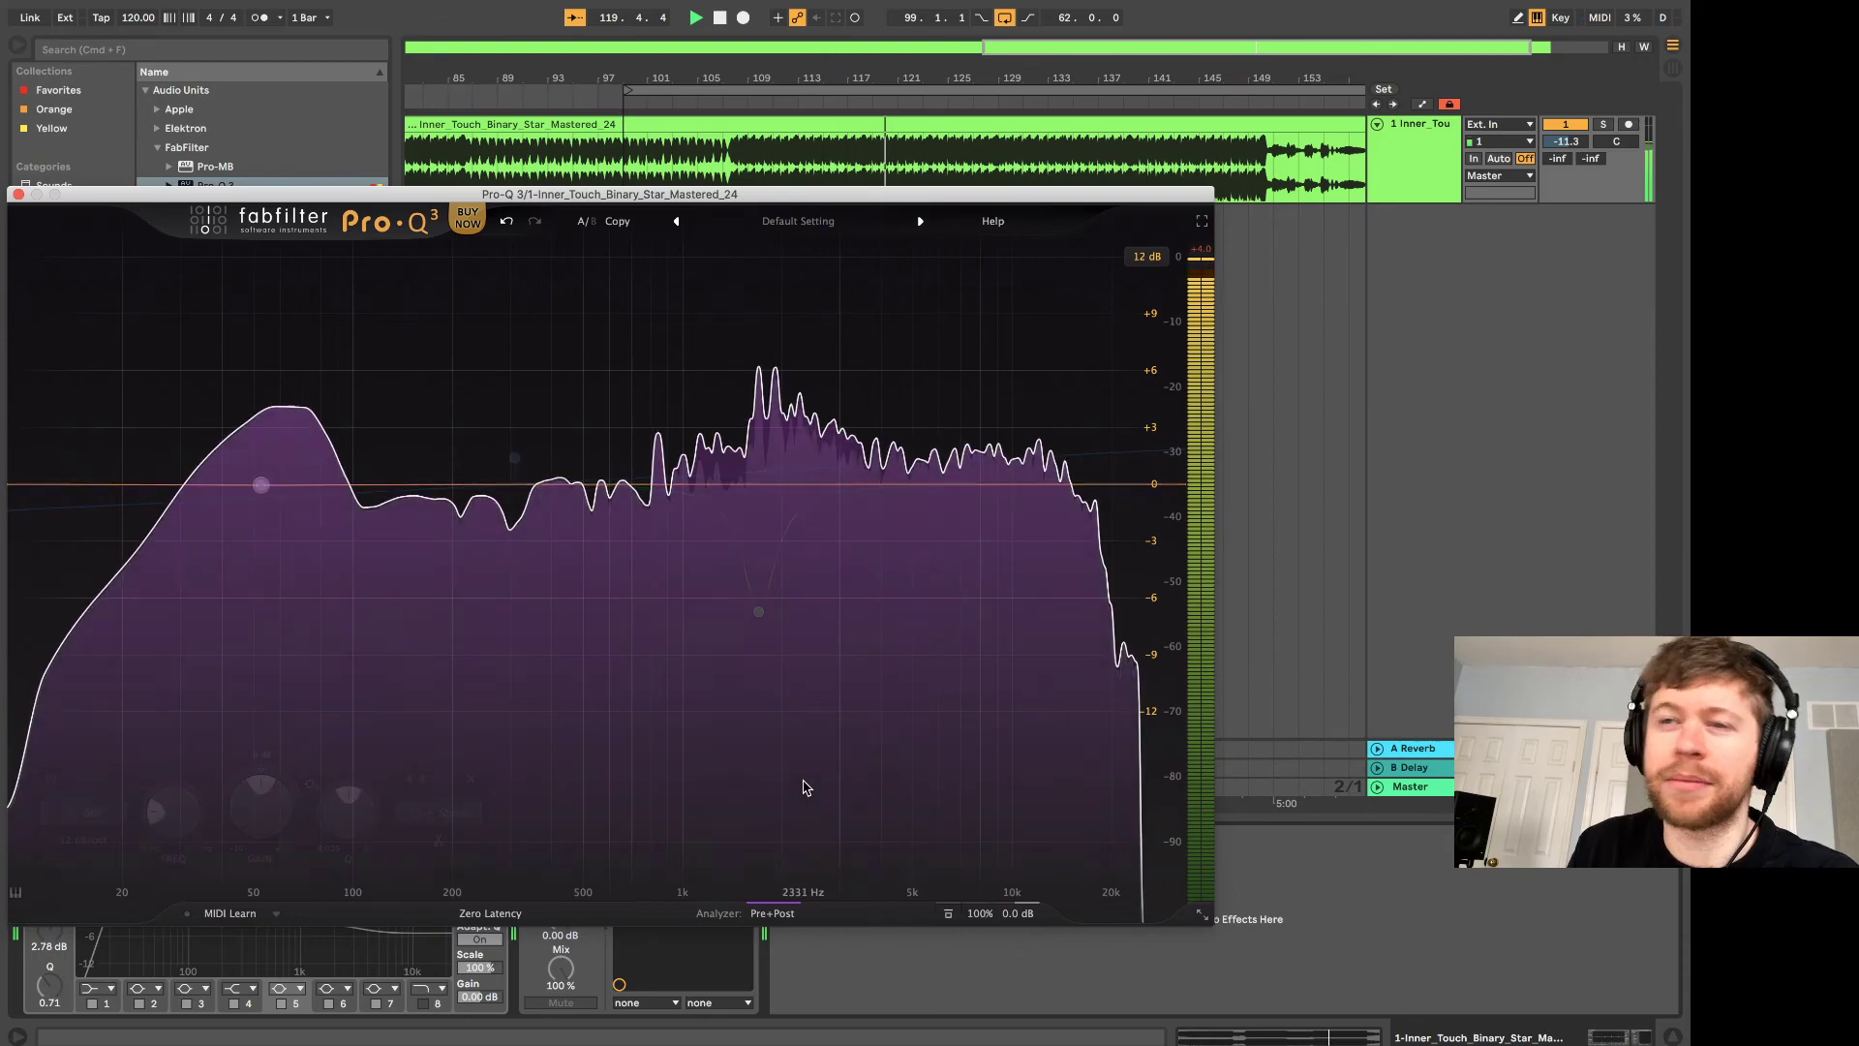